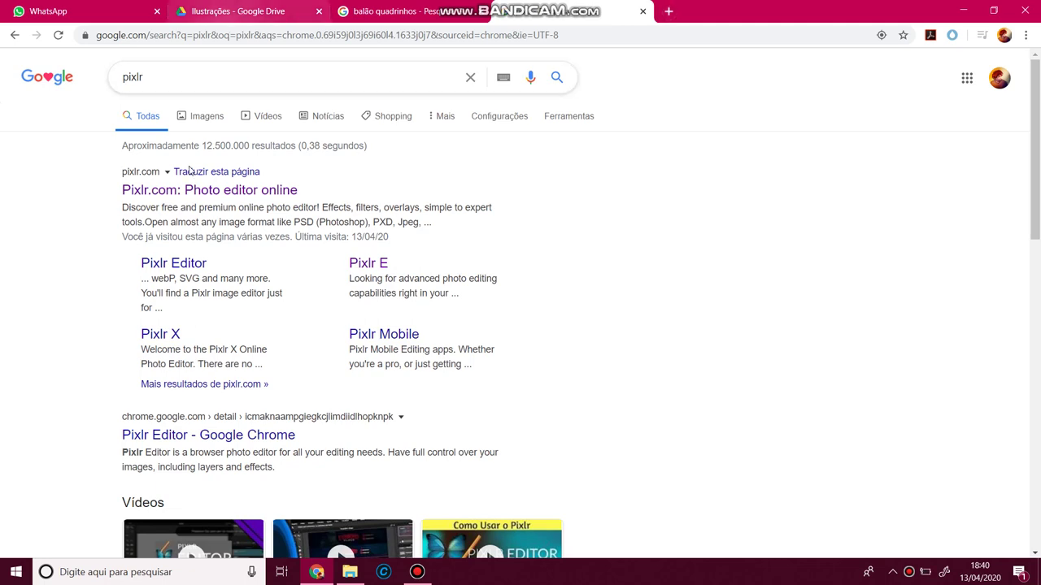
Open the Pixlr site from the search results and launch the Pixlr E editor.
click(182, 190)
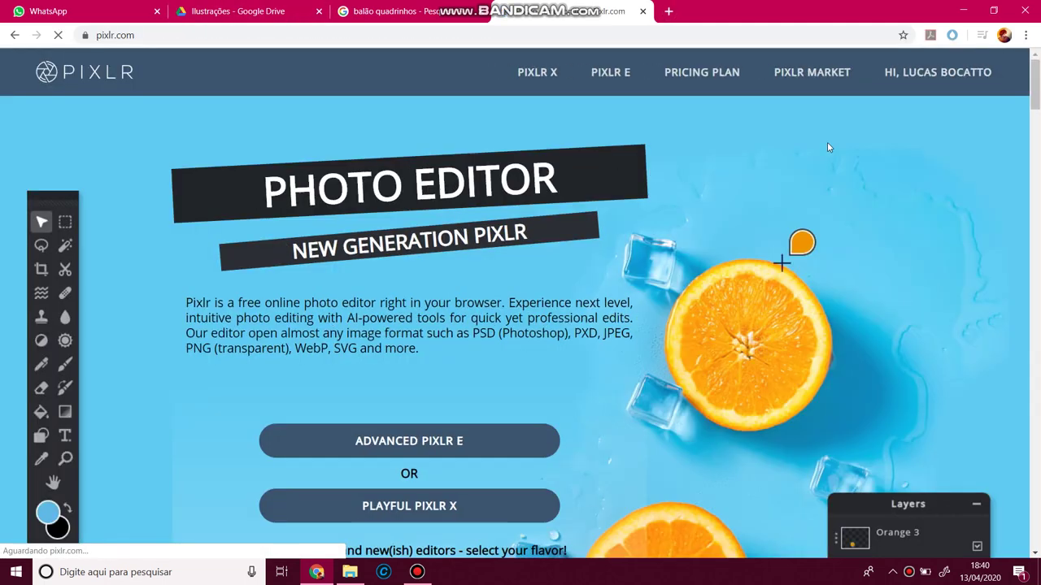
mouse_move(926, 72)
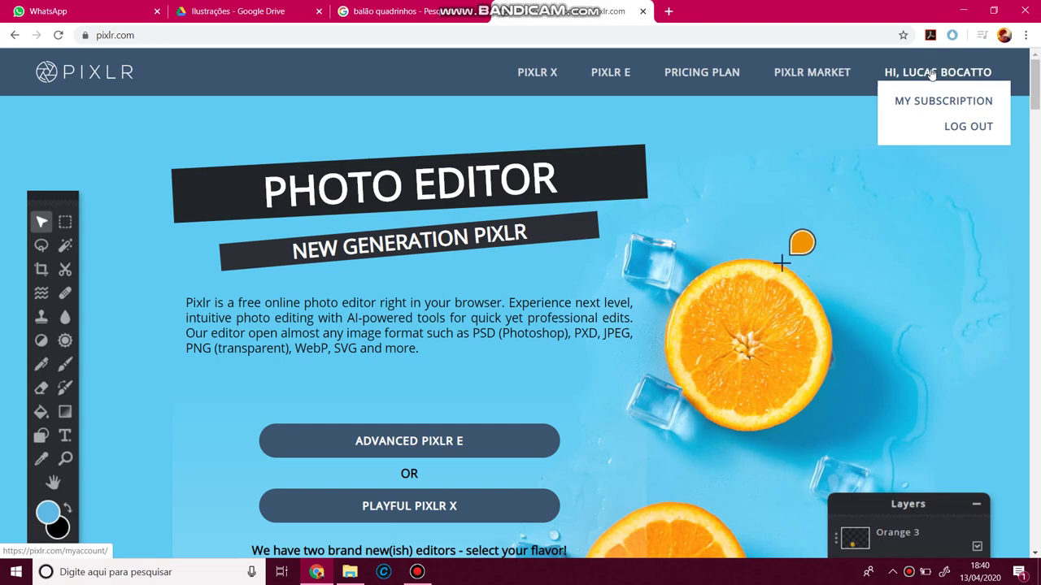
click(610, 73)
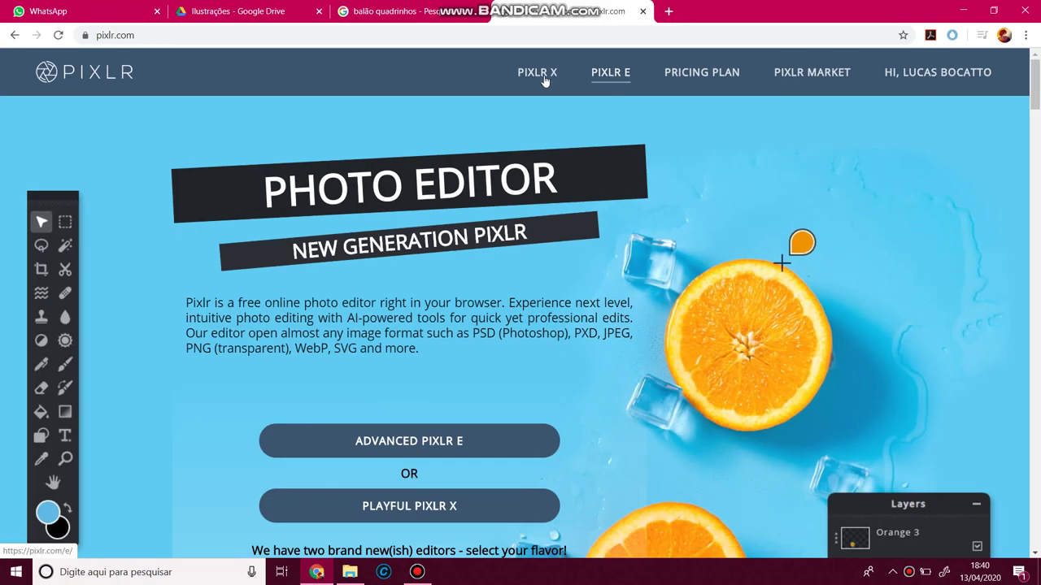
click(618, 82)
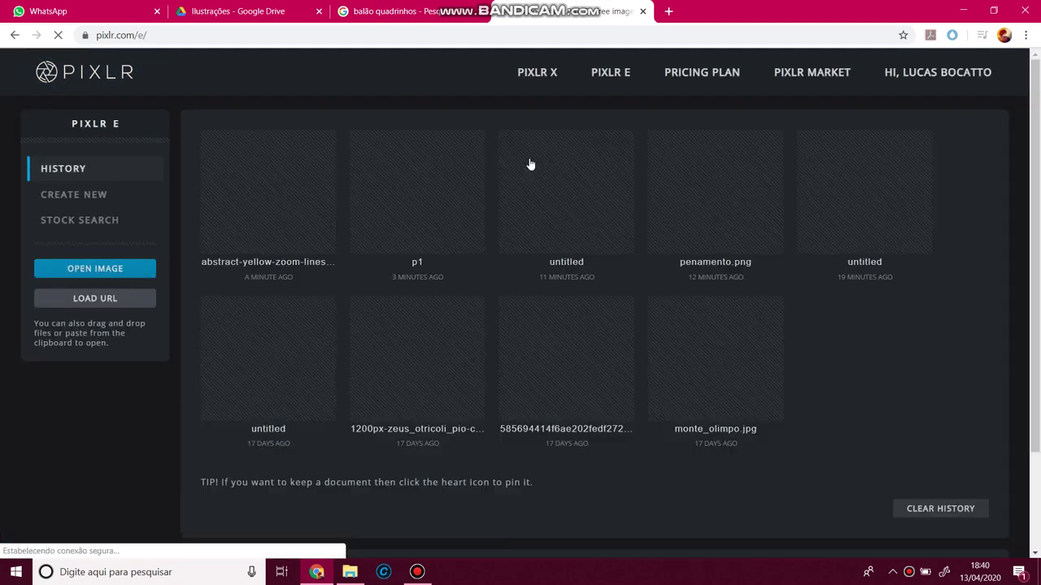
mouse_move(402, 315)
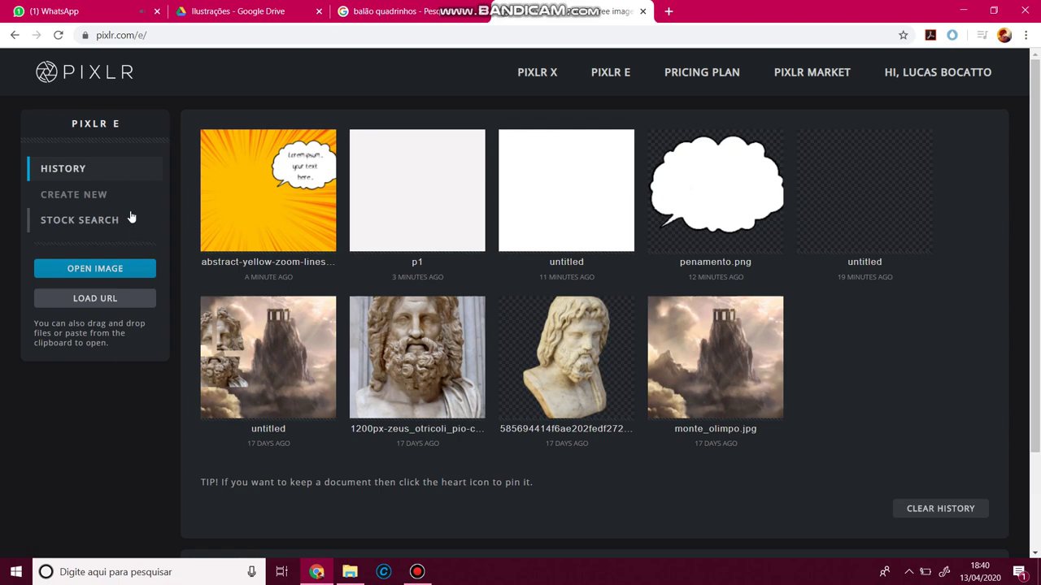
Create a new 1920 x 1080 Full HD image named P3 with a white background.
click(68, 198)
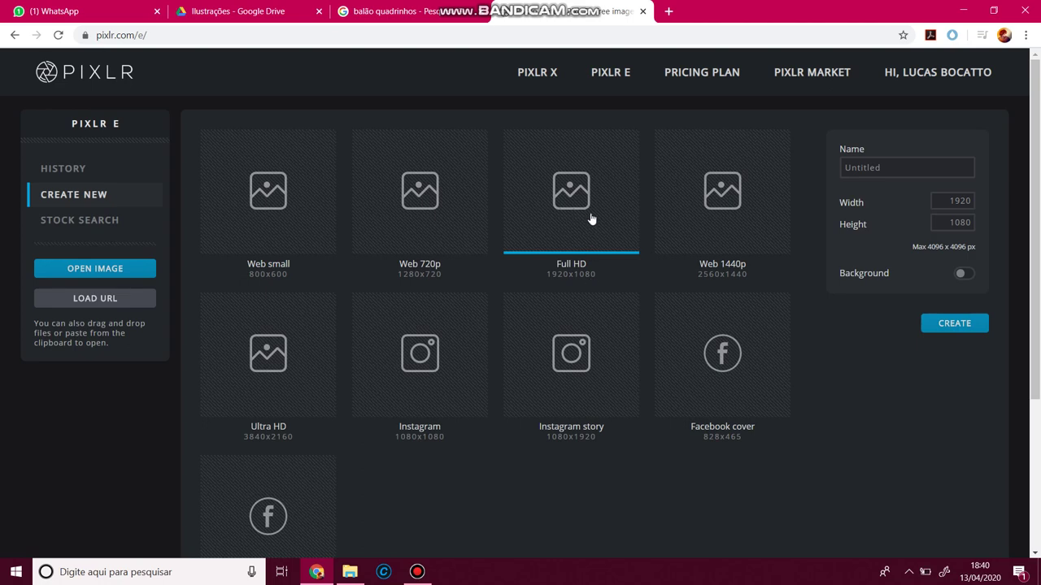
click(898, 168)
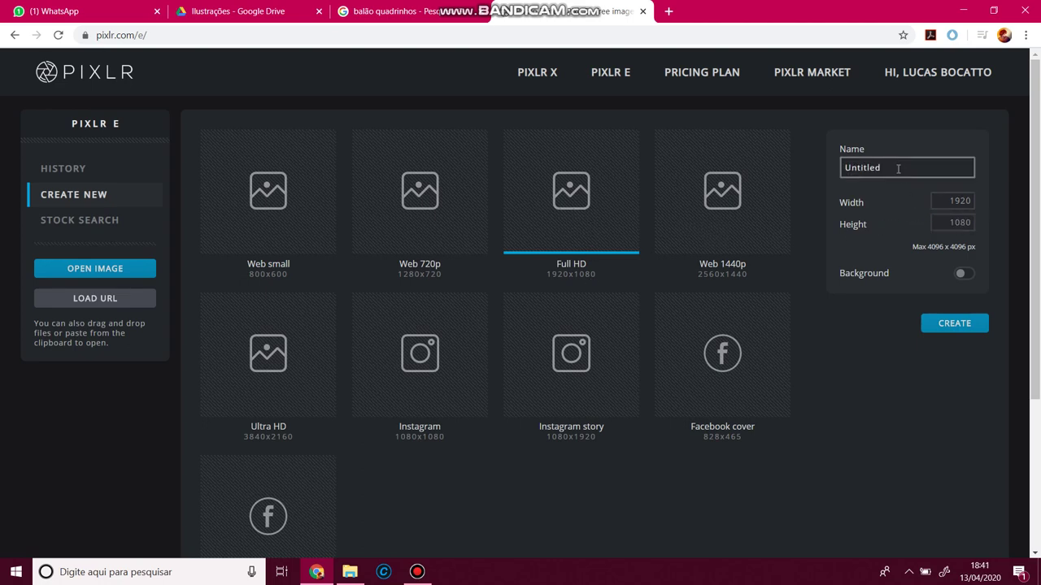
double_click(898, 168)
text(P3)
click(869, 376)
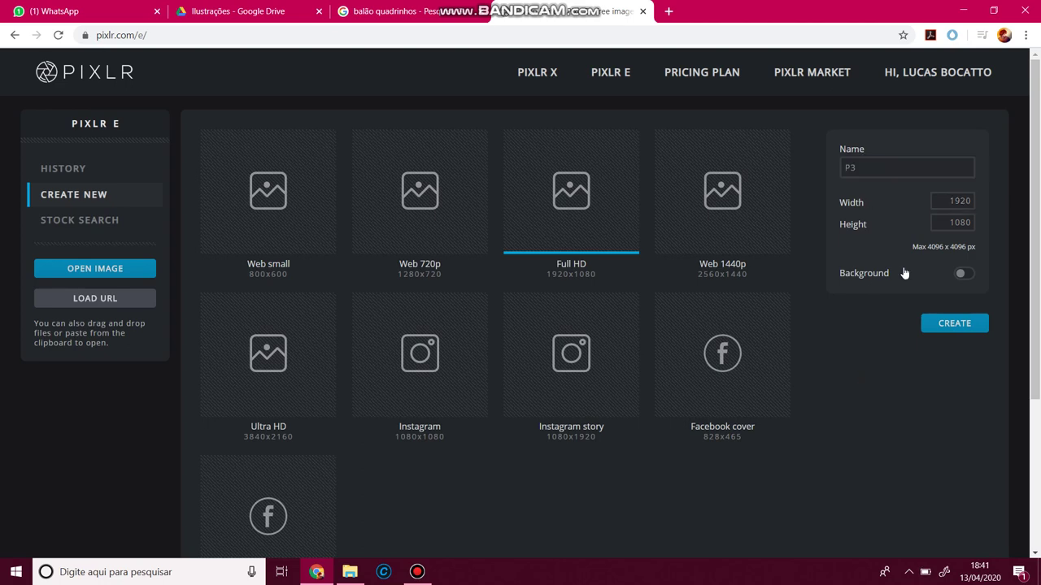
click(961, 274)
click(858, 305)
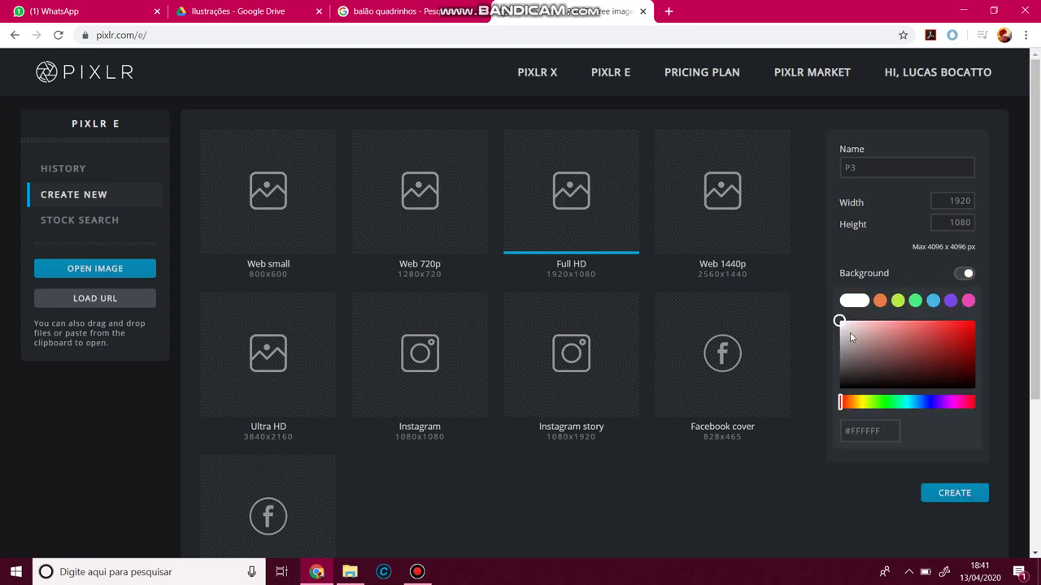
drag(851, 336, 821, 320)
click(939, 492)
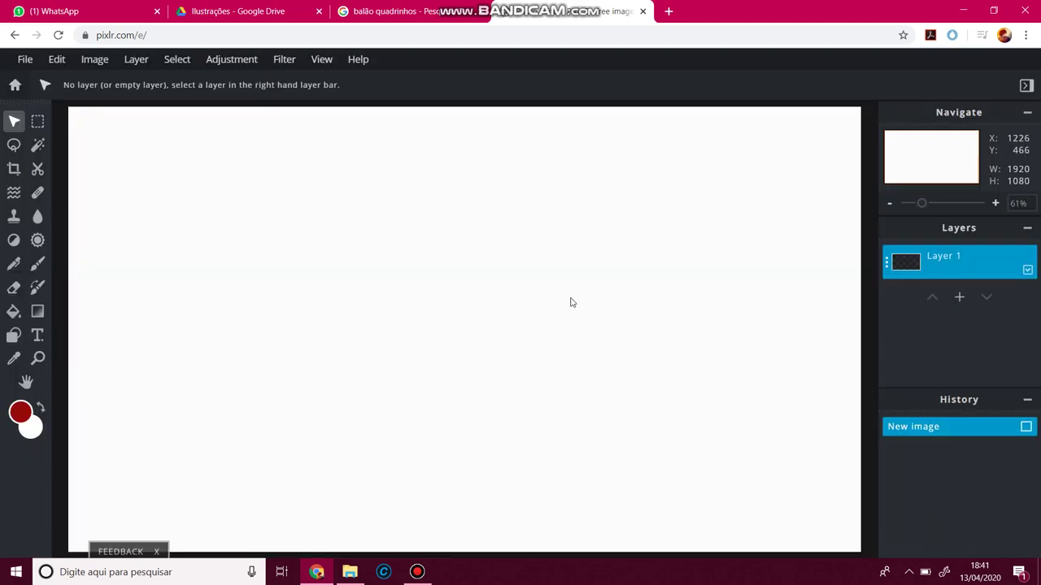
Rotate the whole image counterclockwise to give it a portrait orientation.
scroll(570, 302, down, 2)
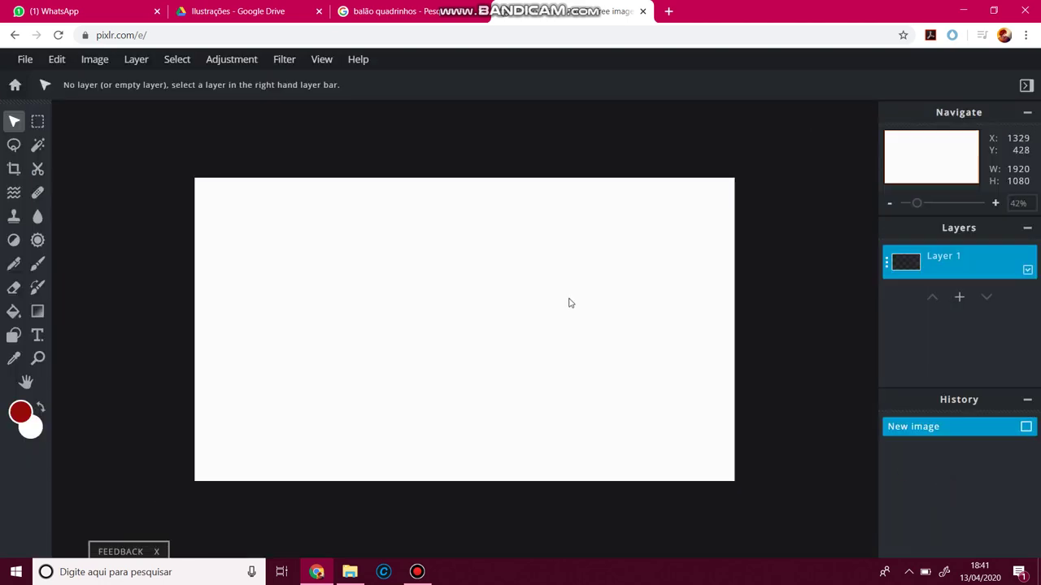
click(94, 61)
mouse_move(105, 119)
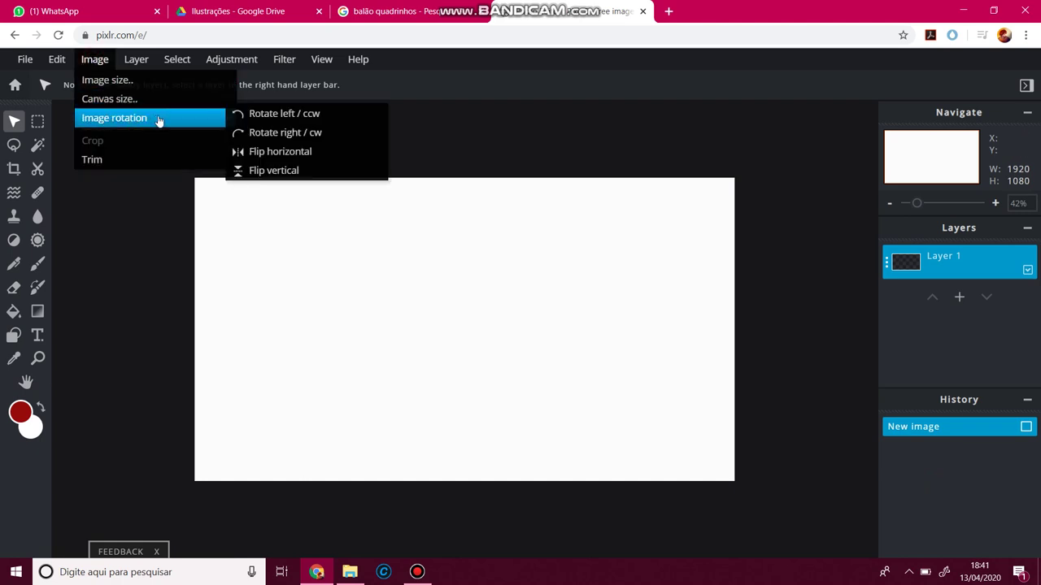
click(286, 118)
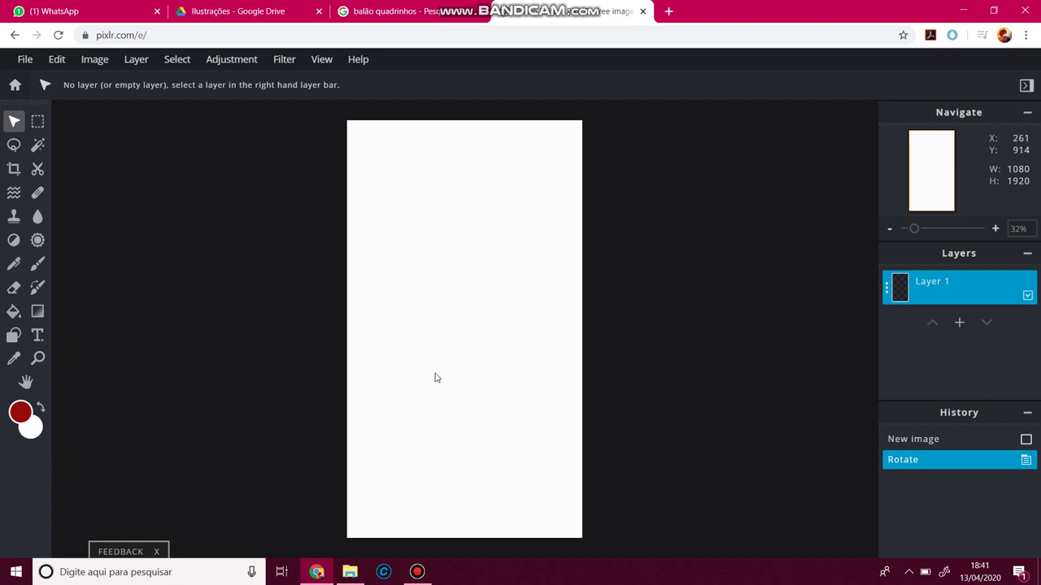
Switch to Google Drive, look through the illustrations in the Ilustrações folder, and return to Pixlr E.
click(248, 13)
scroll(397, 242, up, 15)
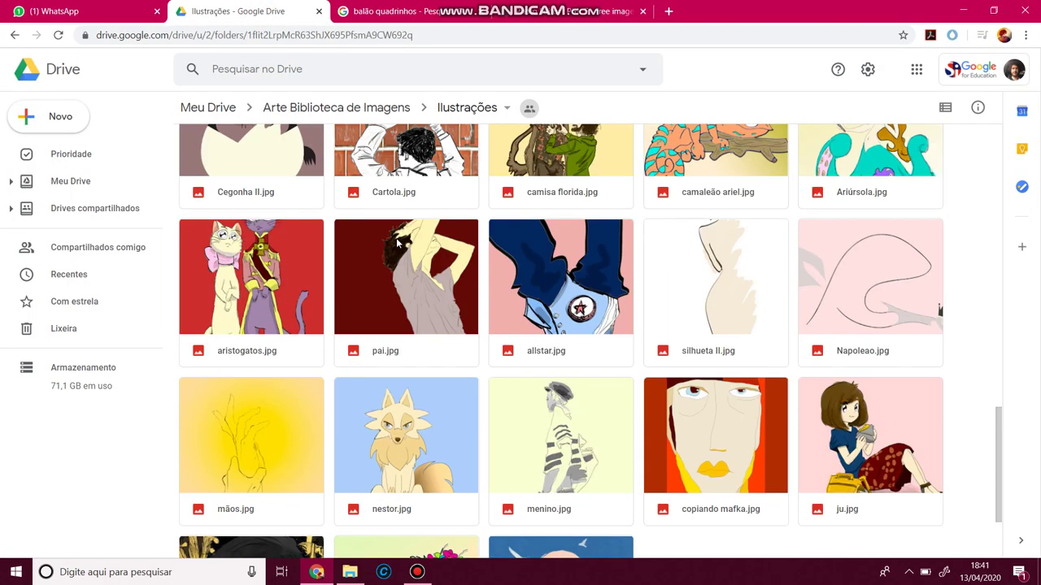
scroll(397, 243, up, 1)
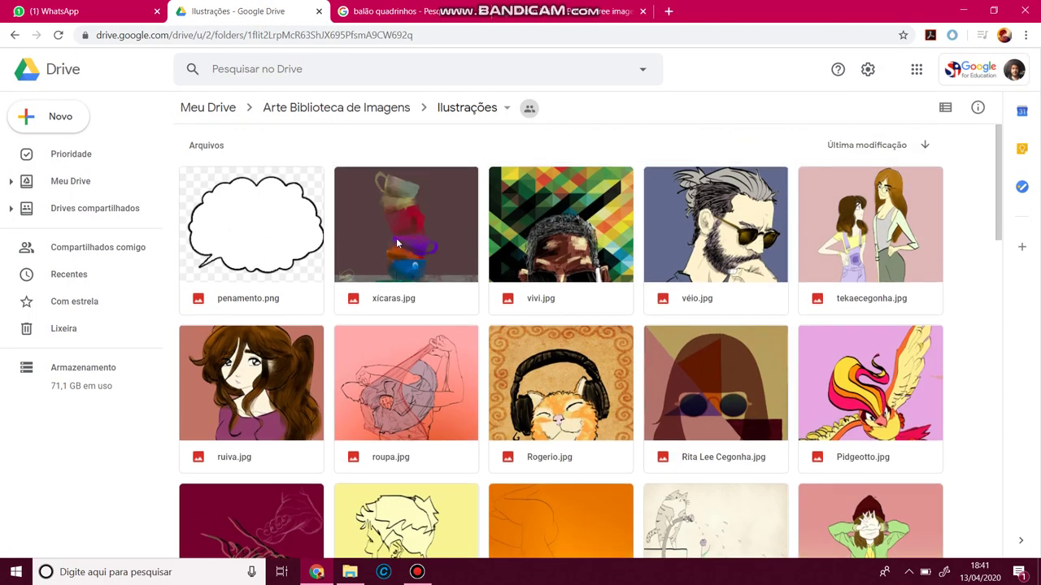
scroll(318, 249, down, 15)
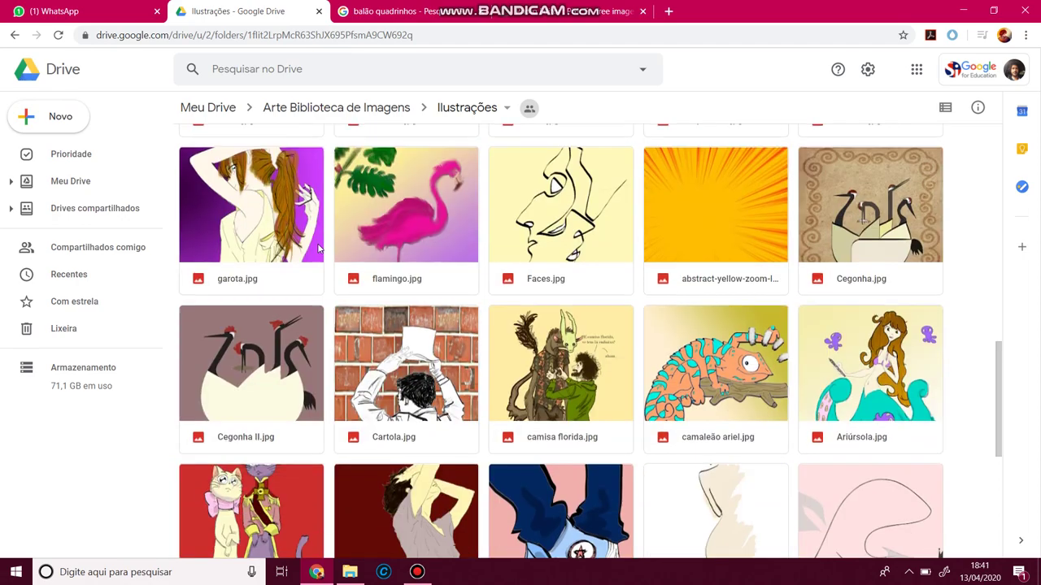
scroll(317, 247, up, 13)
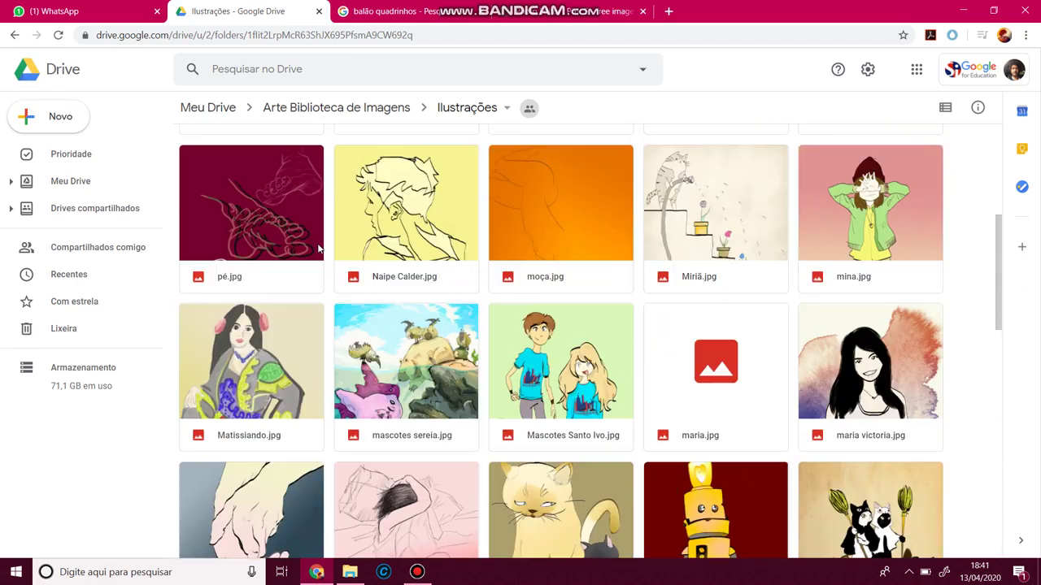
scroll(318, 244, down, 4)
scroll(313, 228, up, 5)
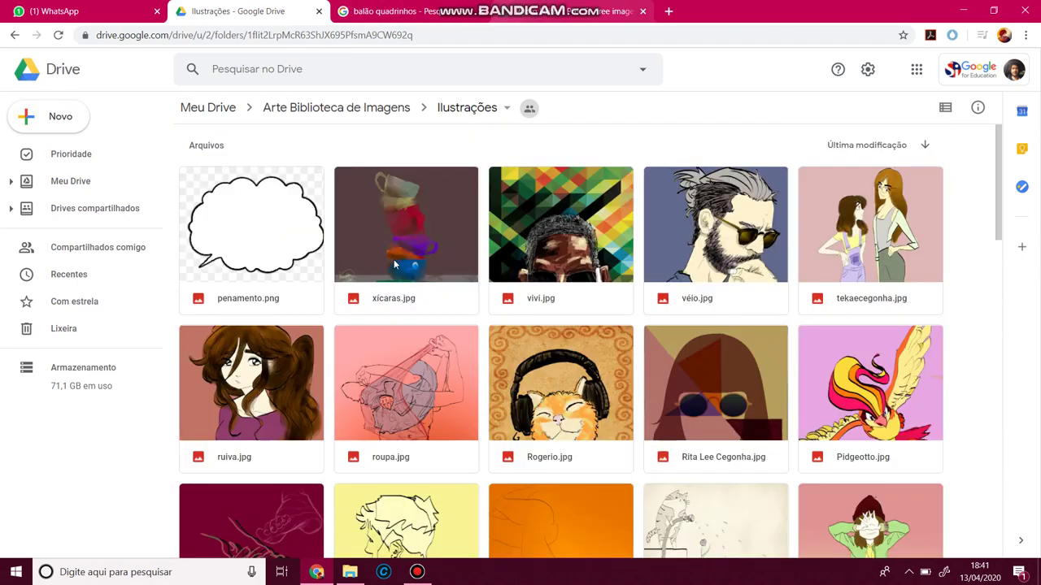
scroll(393, 286, down, 10)
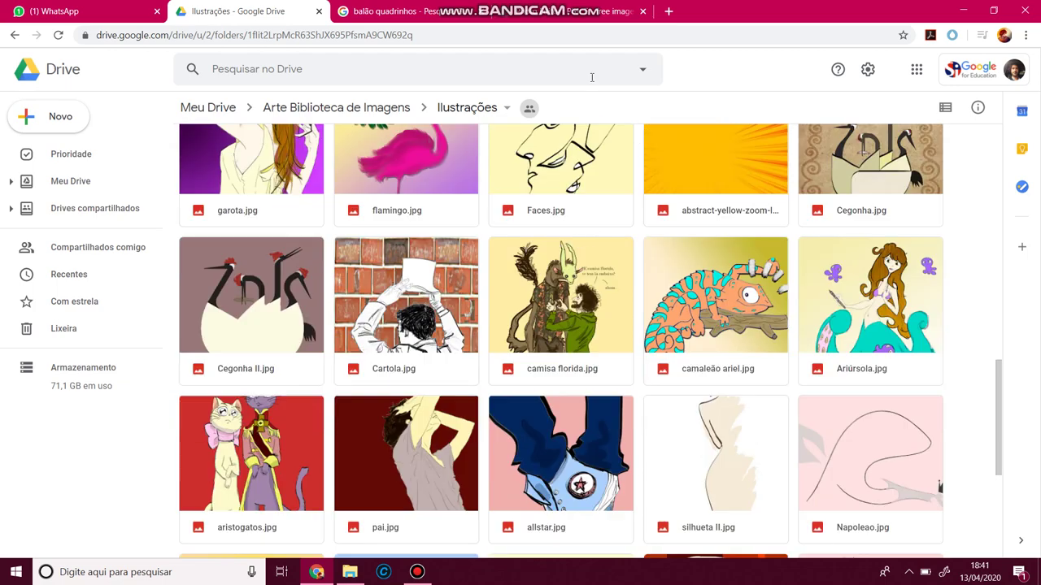
scroll(586, 242, up, 3)
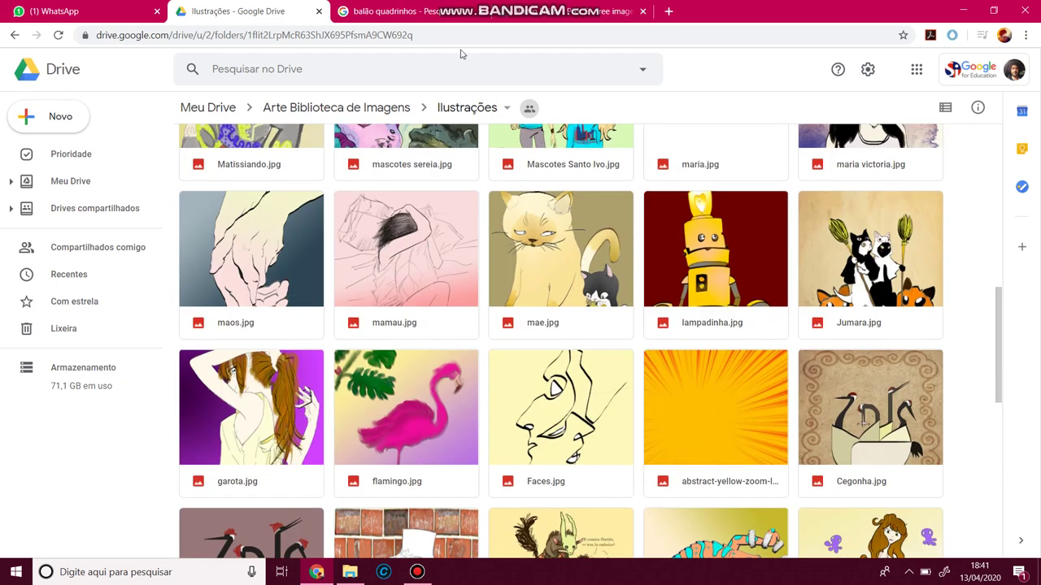
click(546, 15)
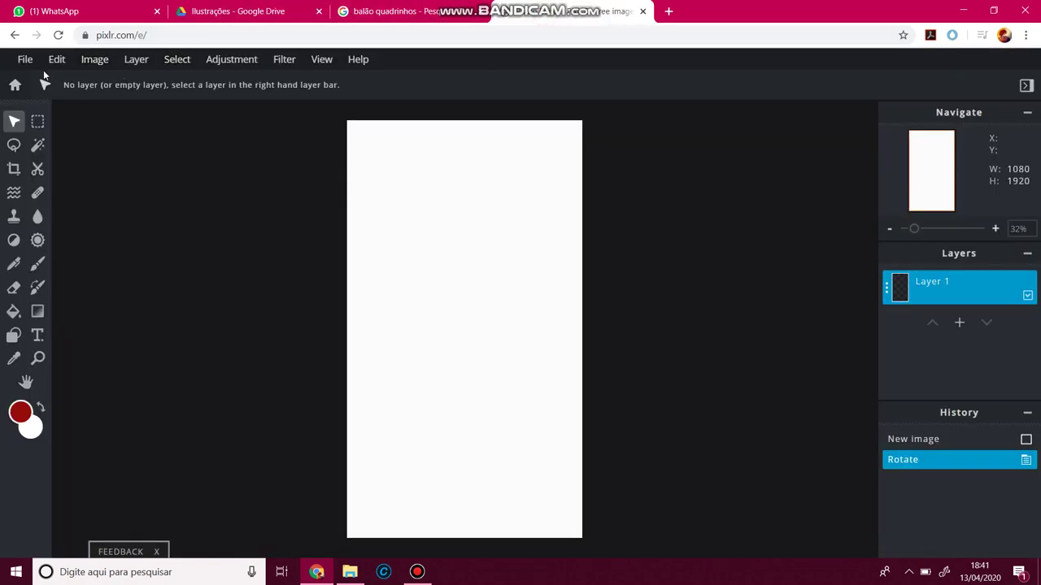
click(382, 11)
click(570, 12)
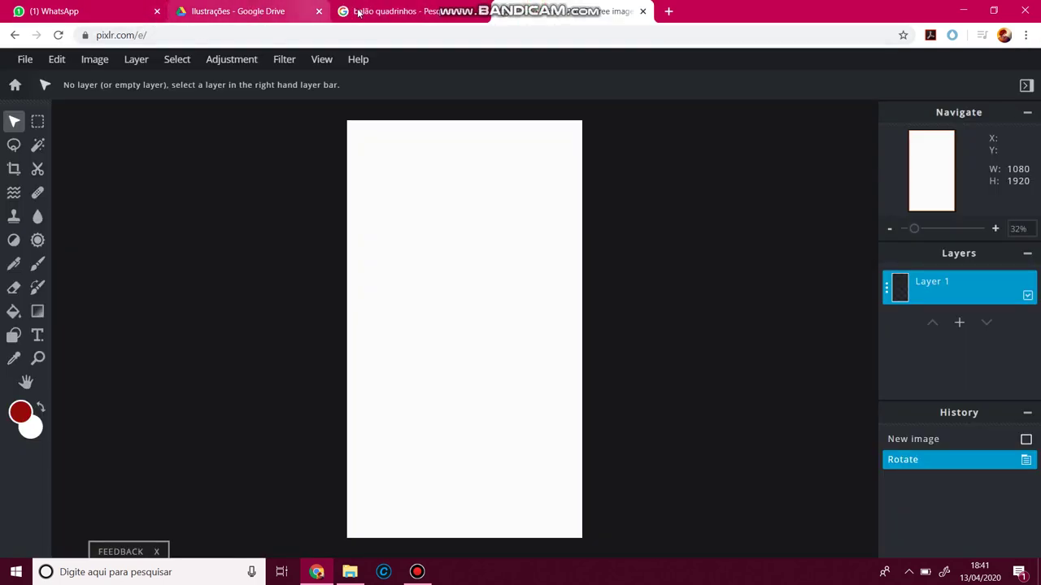
click(31, 62)
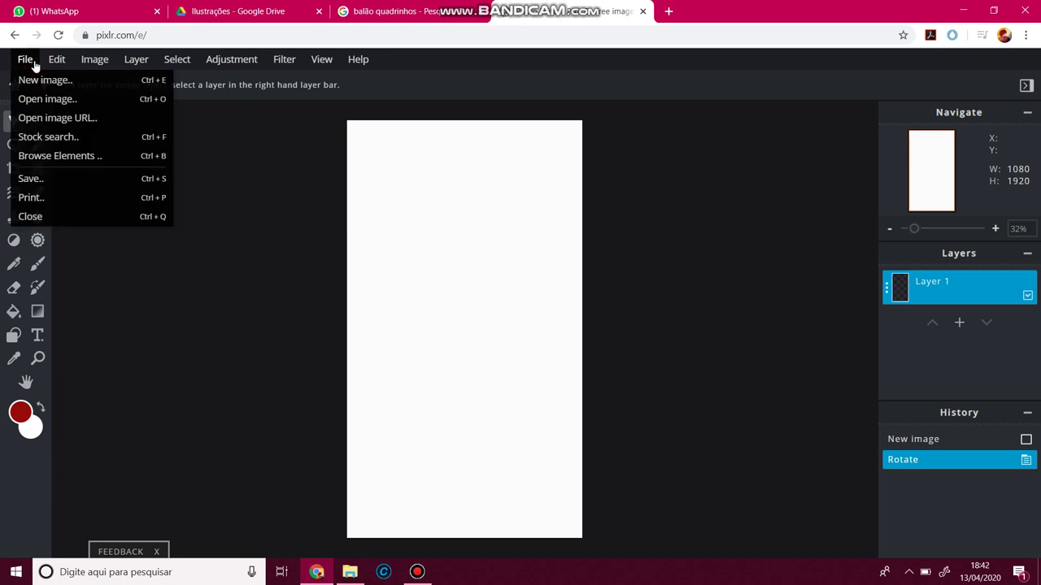
click(37, 98)
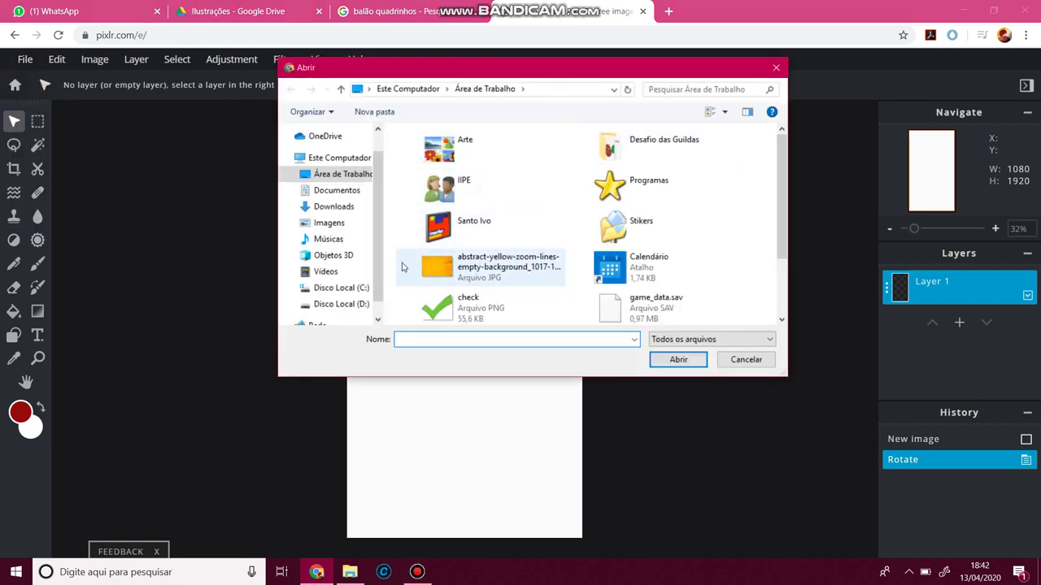
drag(377, 244, 375, 189)
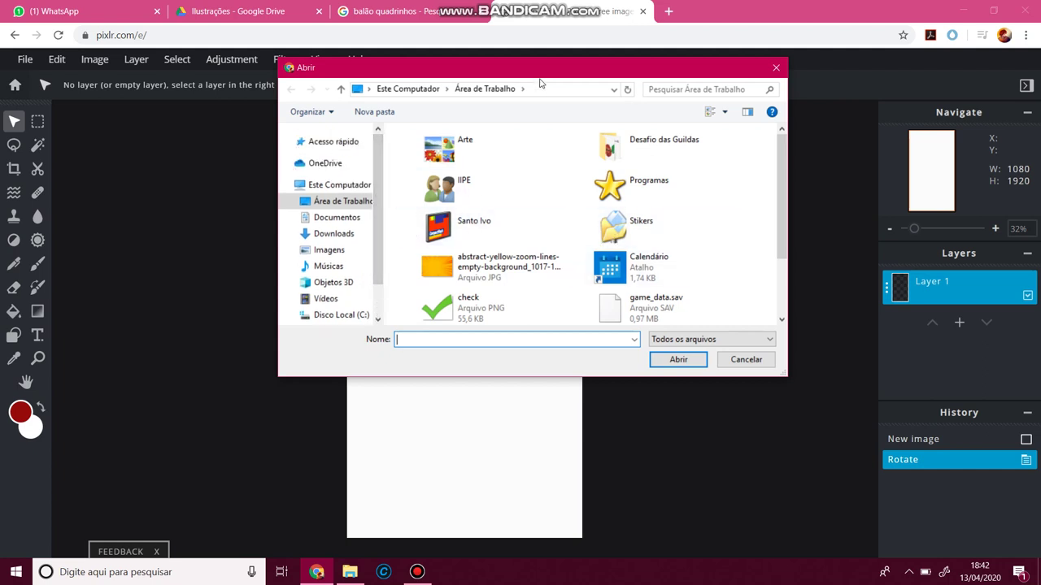
drag(540, 73, 462, 139)
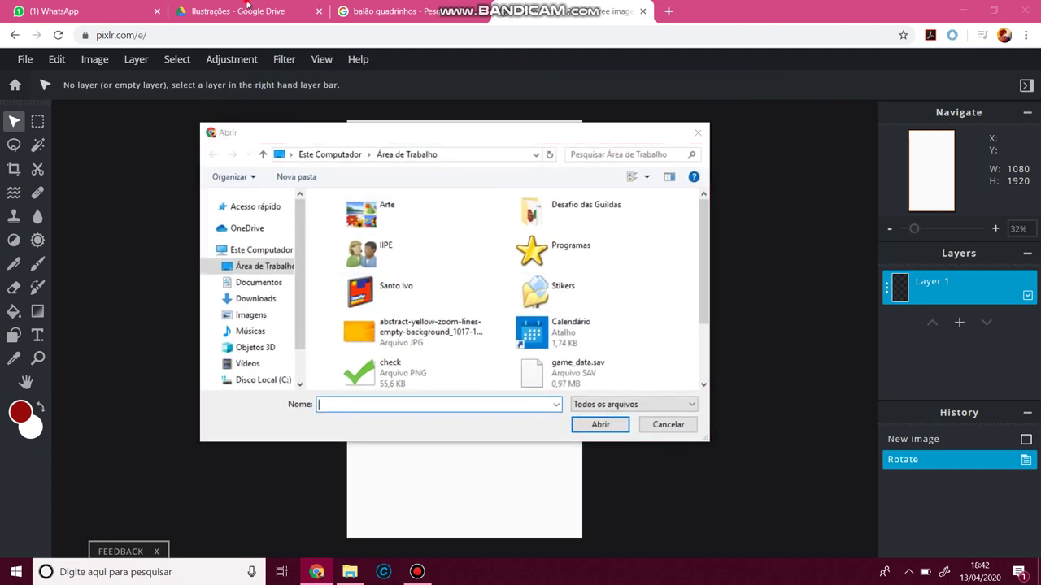
click(667, 424)
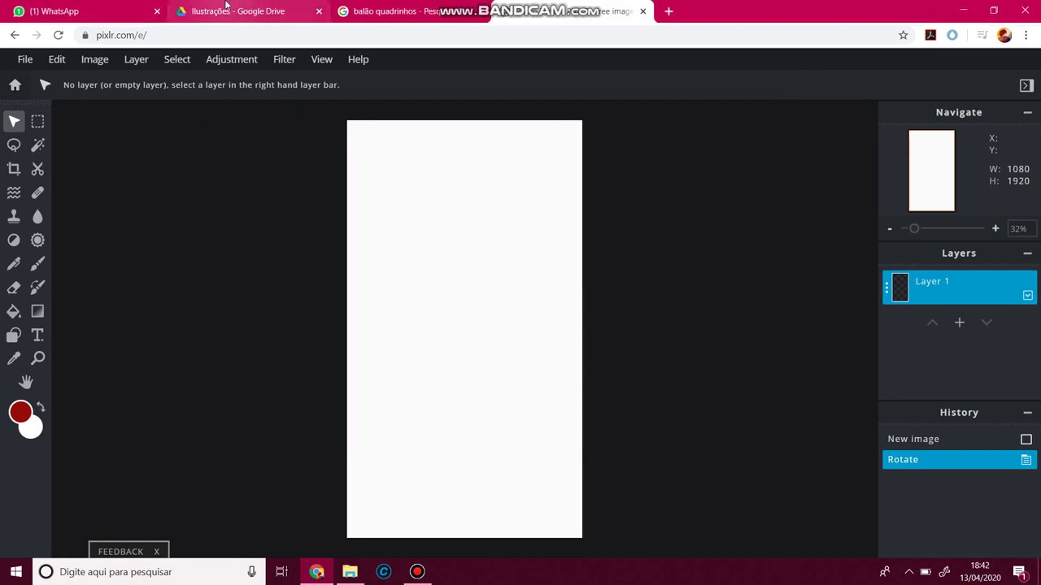
Switch to Google Drive and download xícaras.jpg from the Ilustrações folder.
click(235, 11)
scroll(396, 265, up, 10)
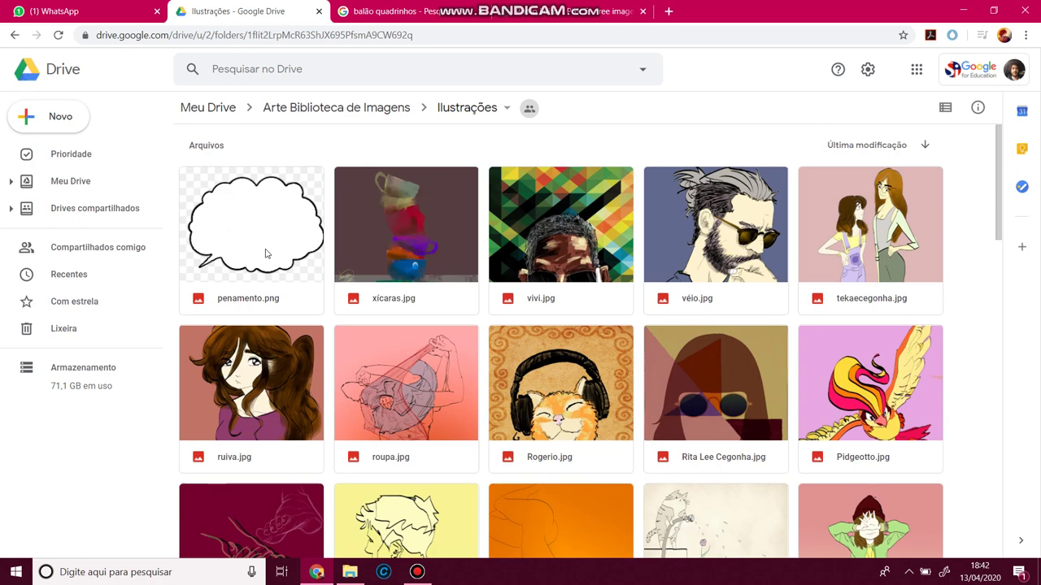
click(265, 254)
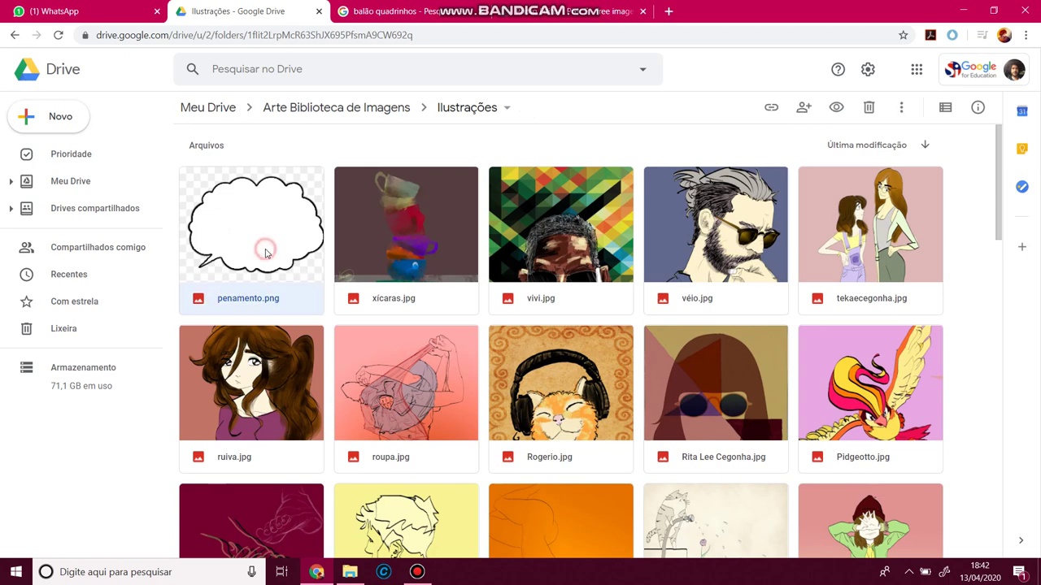
click(402, 251)
right_click(401, 252)
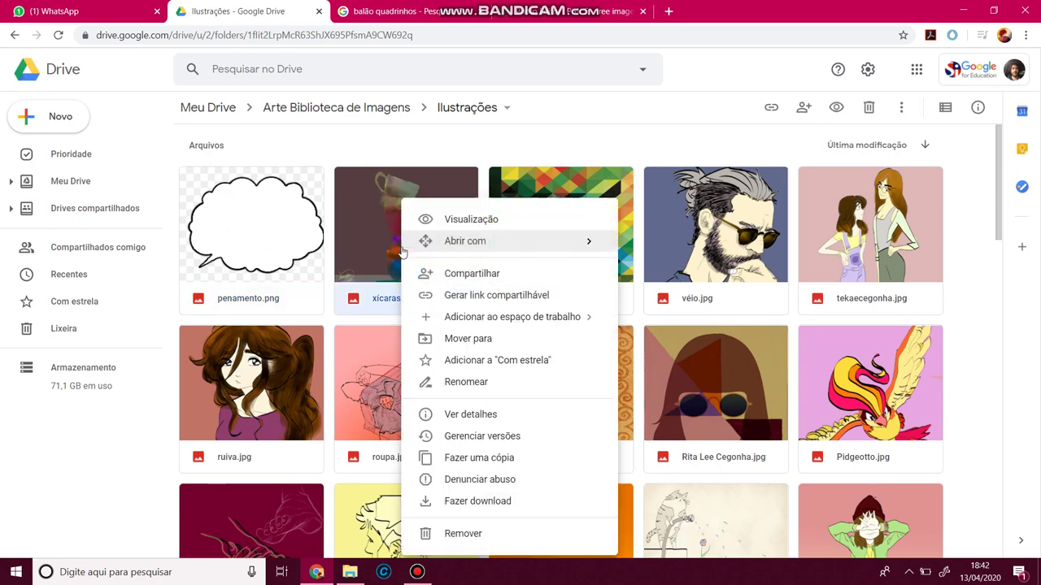
click(463, 504)
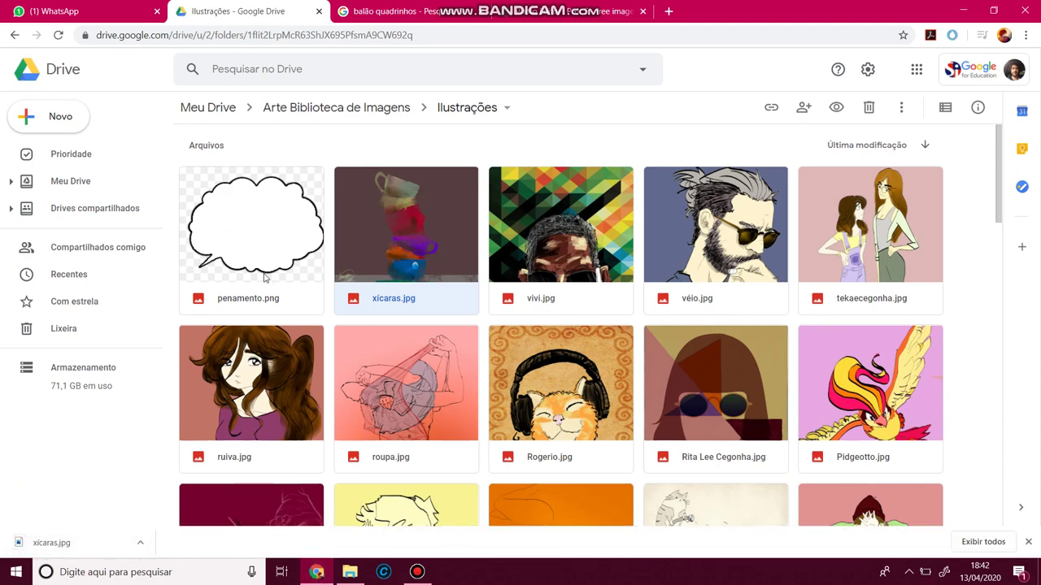
Switch back to Pixlr E and open the abstract yellow zoom lines background and penamento.png from the desktop folder together.
click(545, 18)
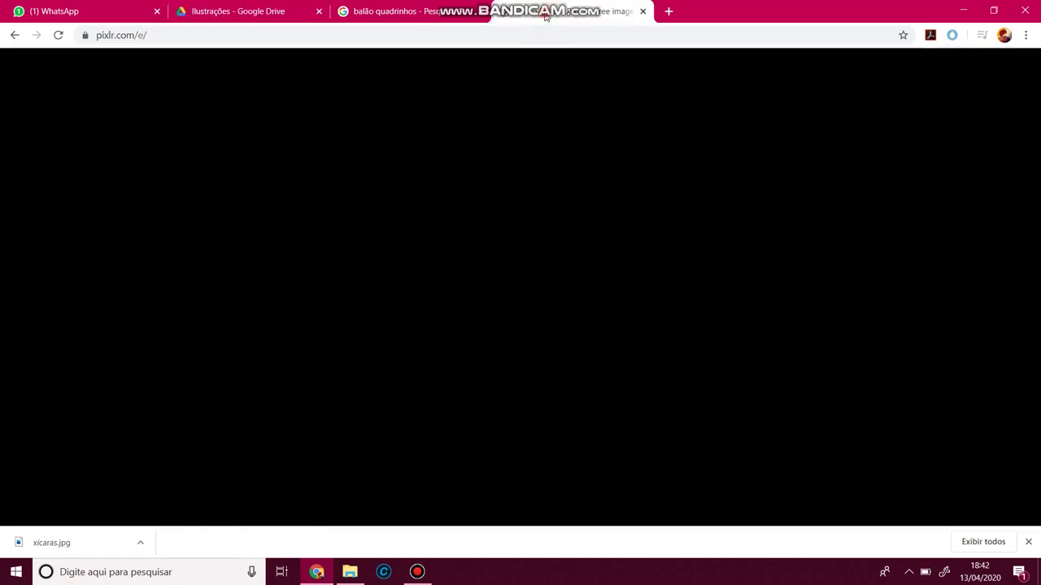
click(27, 61)
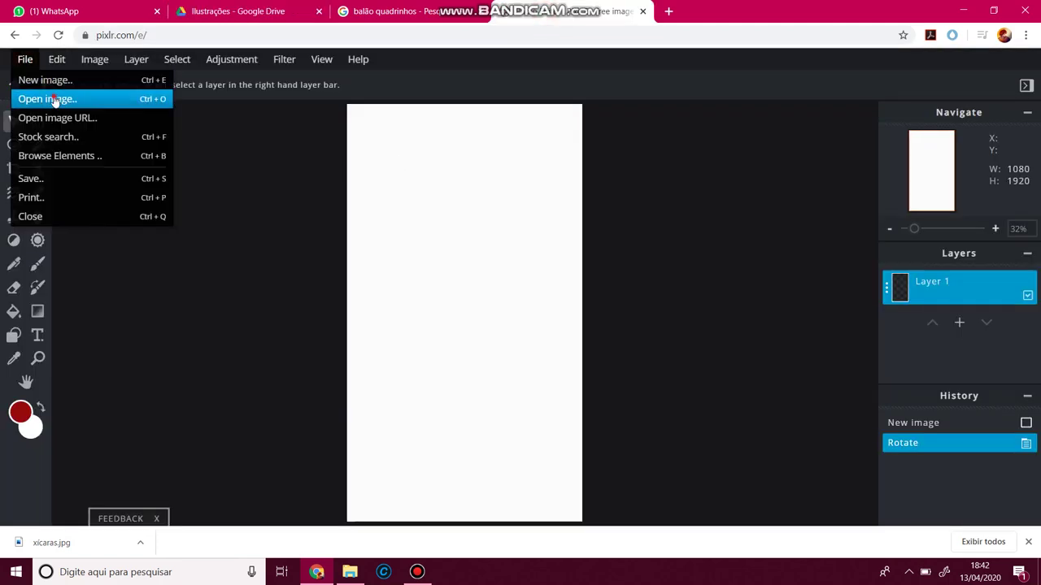
click(49, 98)
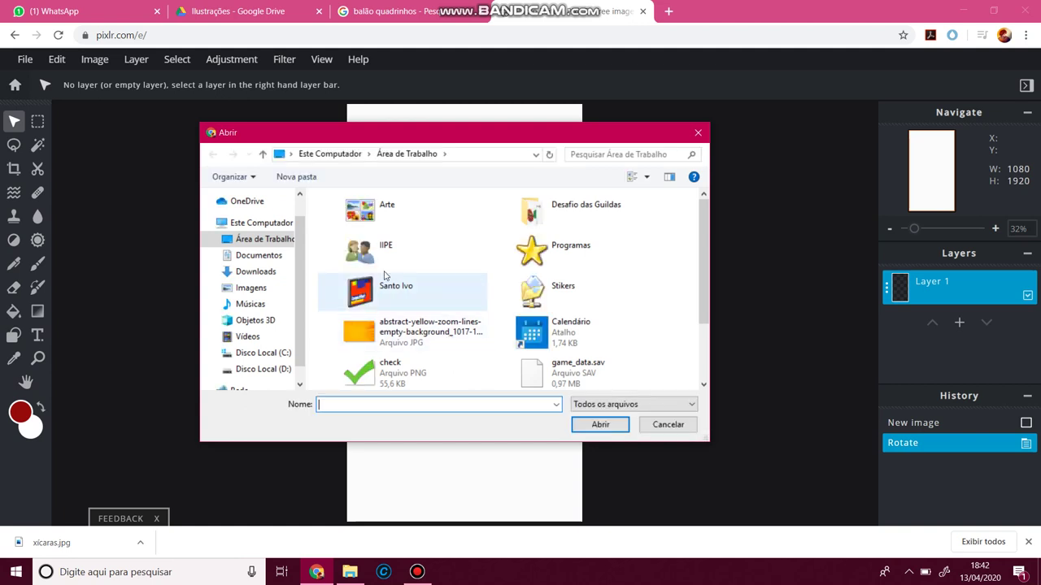
click(429, 337)
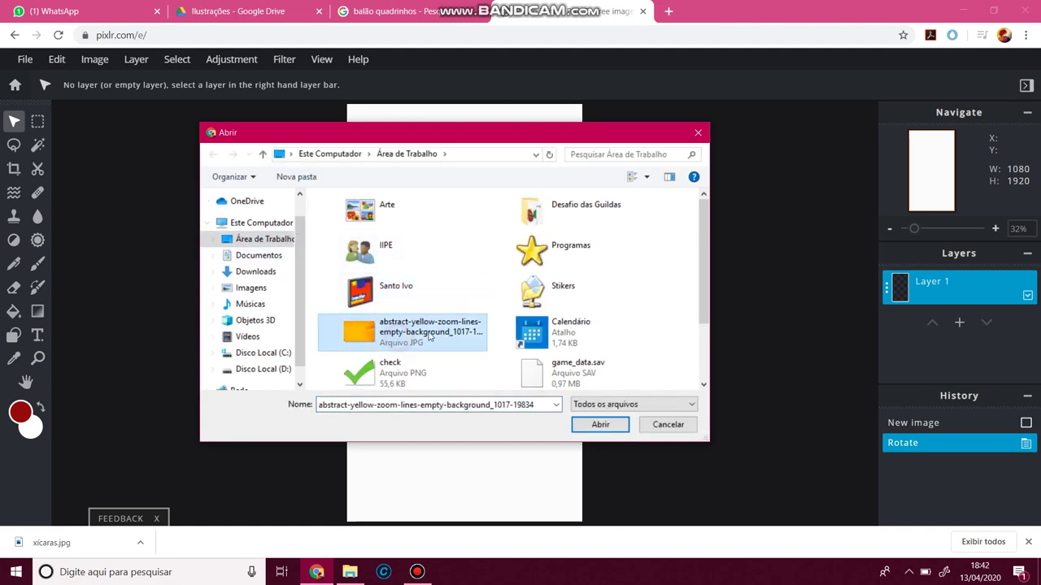
scroll(527, 333, down, 1)
ctrl+click(537, 329)
click(600, 424)
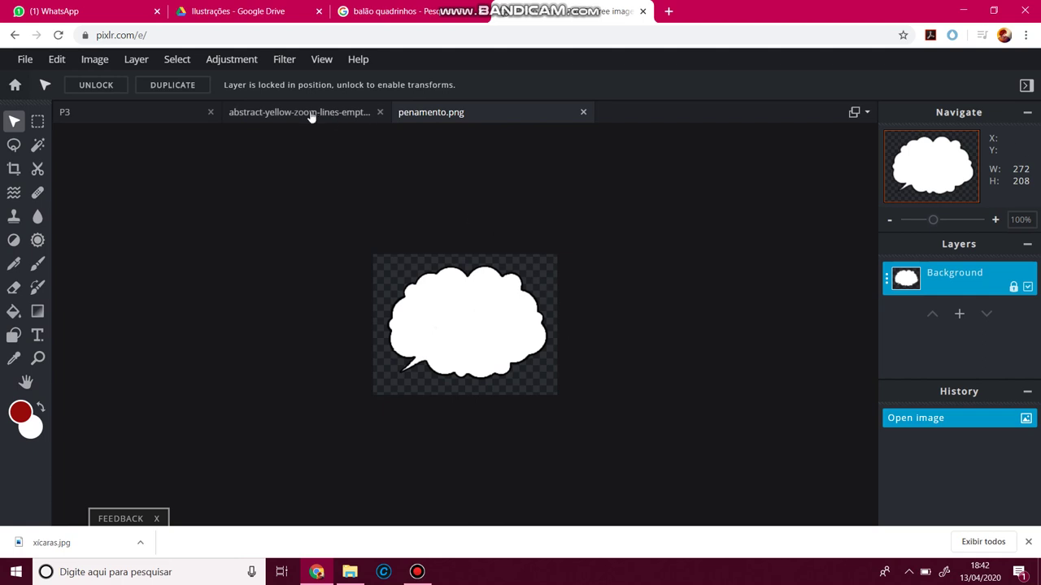
Look over the open P3, yellow zoom lines and penamento.png images, ending on penamento.png.
click(120, 118)
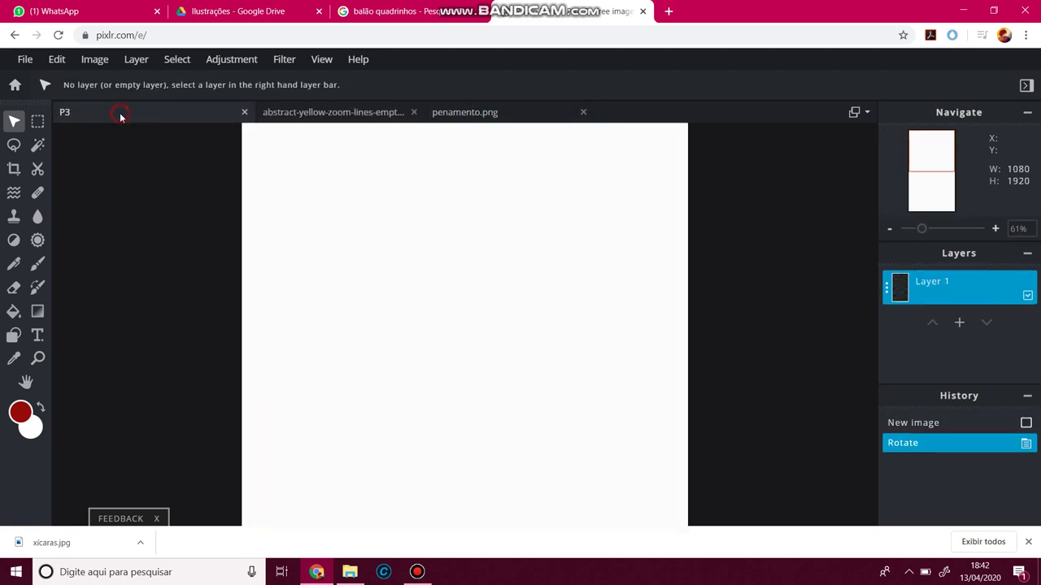
scroll(343, 193, down, 3)
click(296, 120)
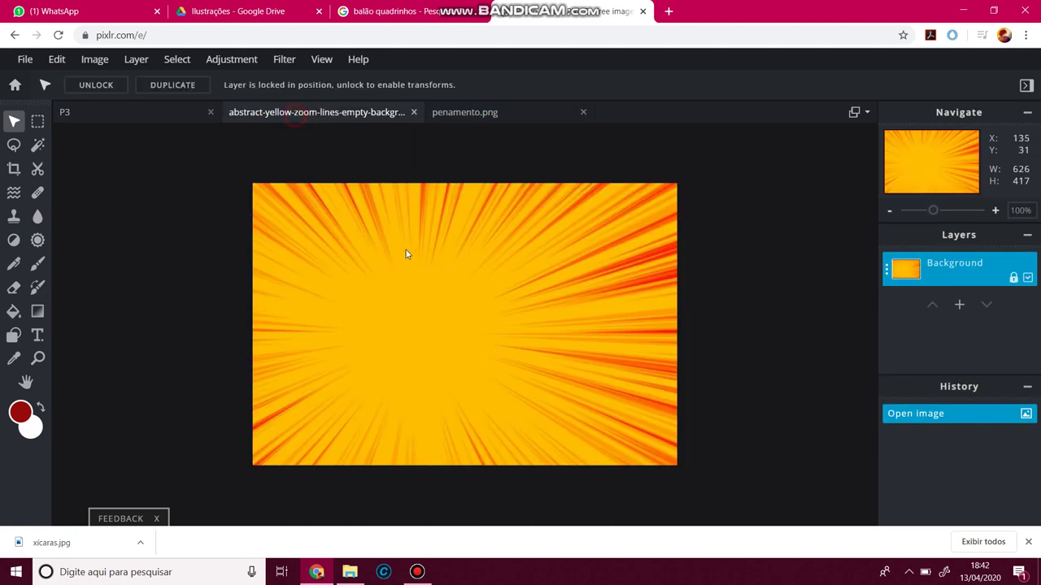
click(457, 116)
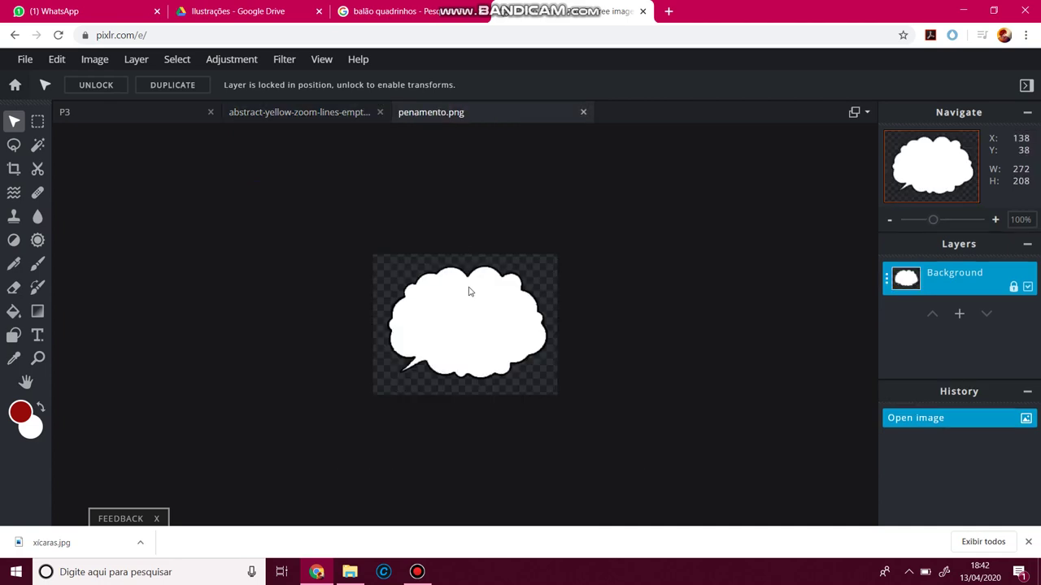
click(352, 121)
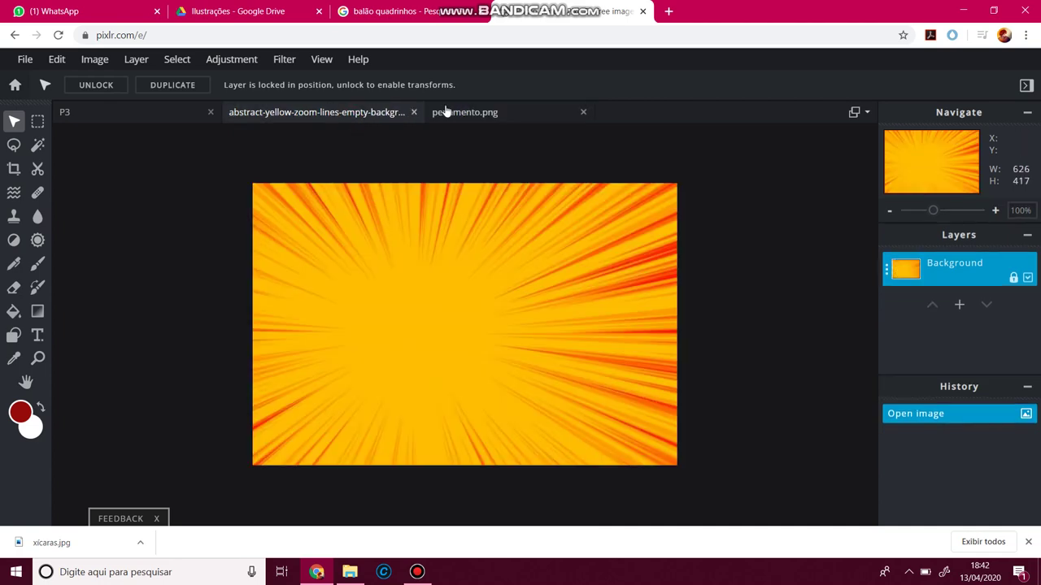
click(442, 112)
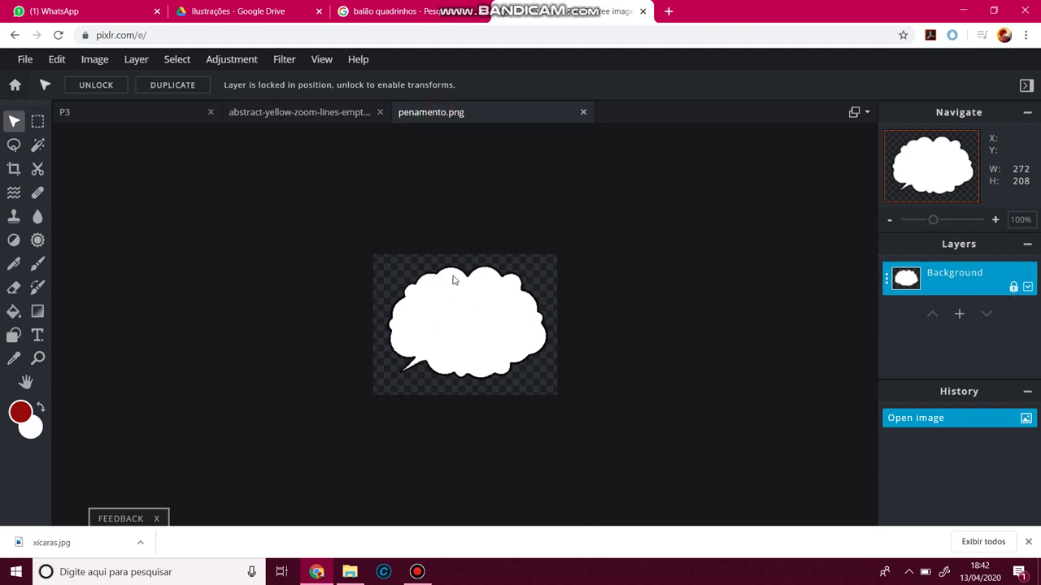
Unlock the Background layer of penamento.png, select the entire thought balloon with a rectangular marquee and copy it.
click(1013, 289)
click(956, 287)
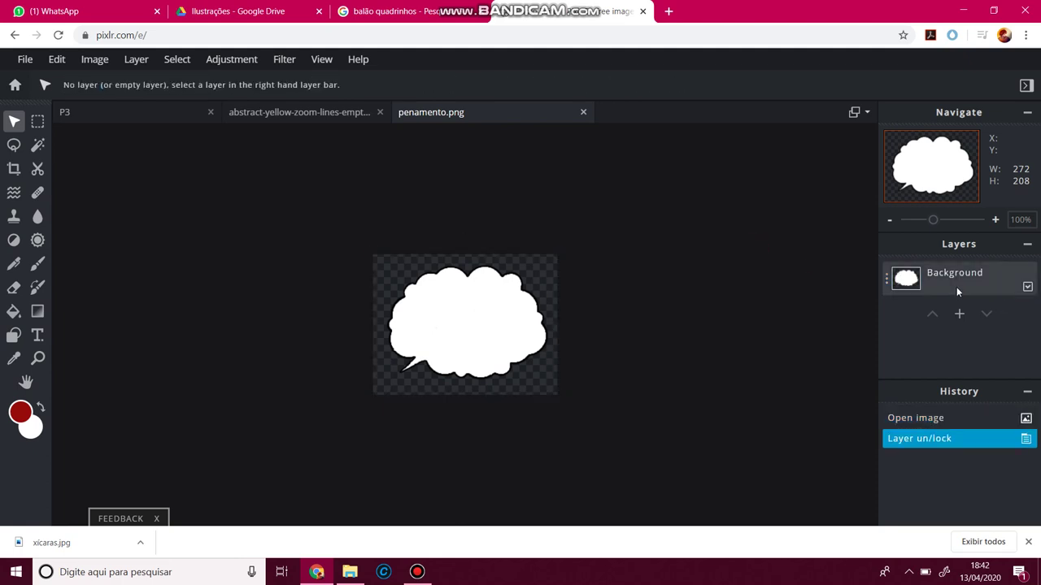
click(38, 123)
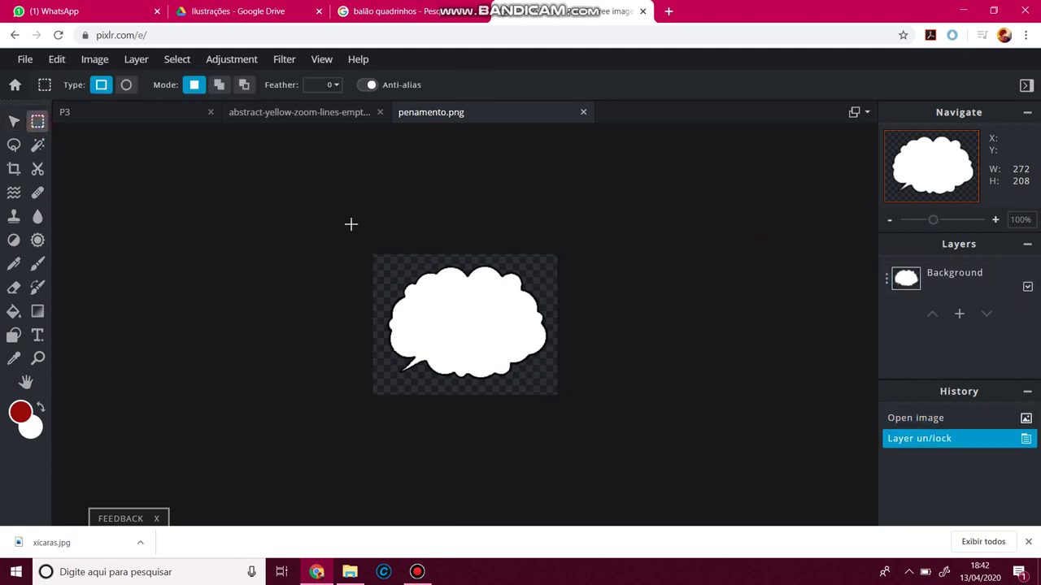
drag(351, 239, 583, 399)
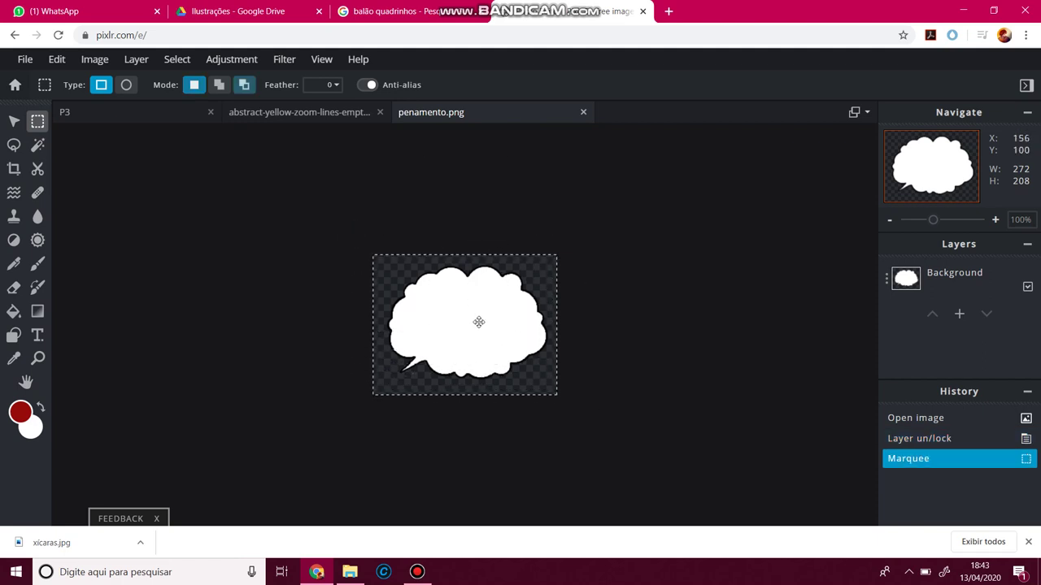
key(ctrl+c)
click(957, 275)
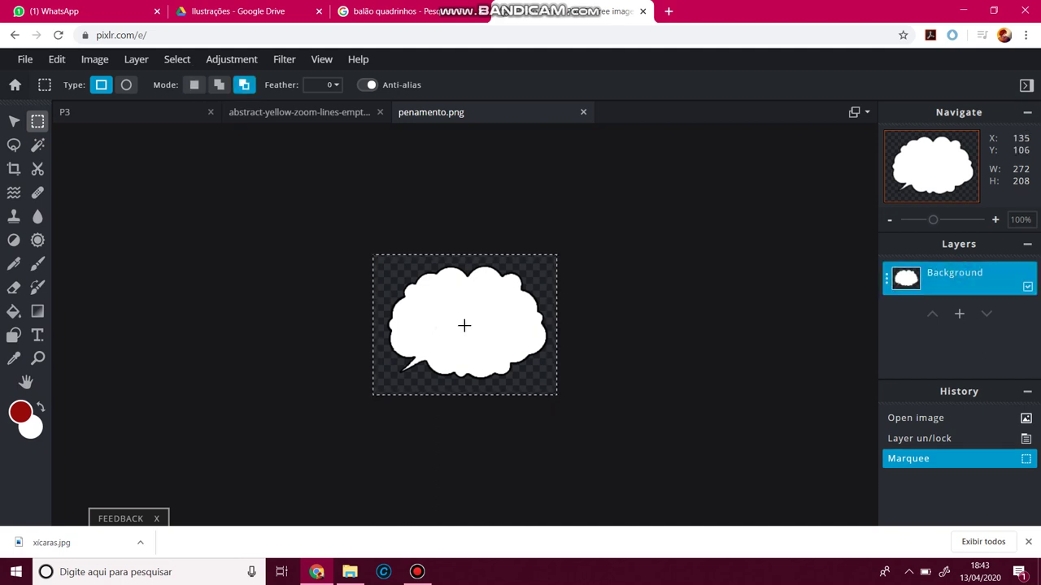
key(ctrl+c)
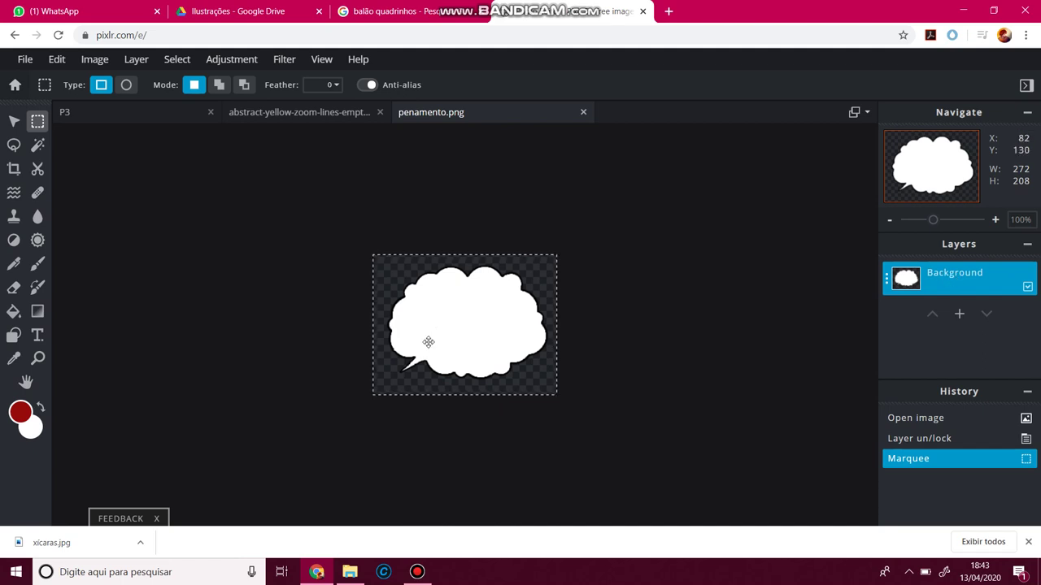
key(ctrl+c)
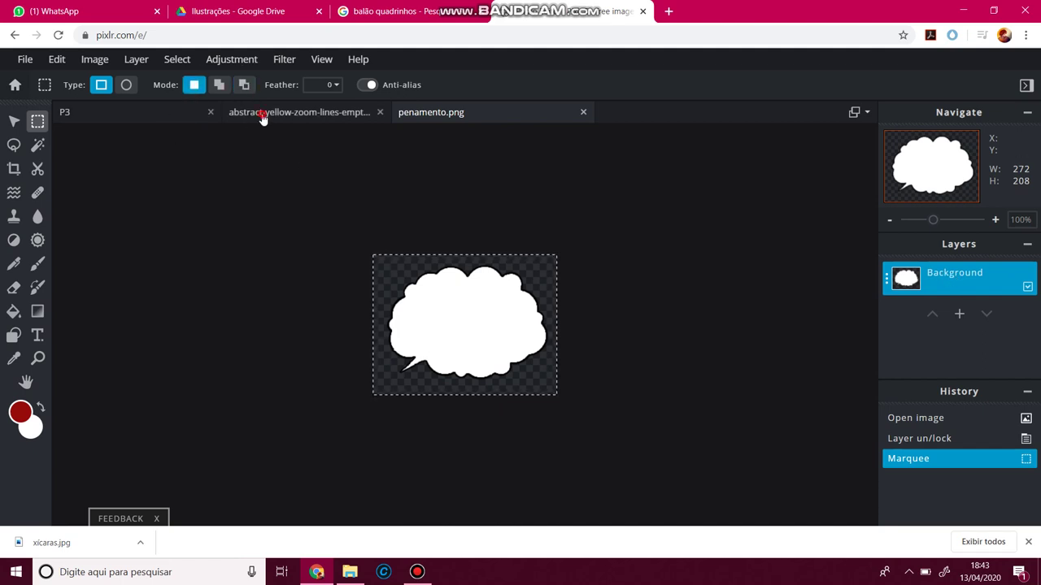
Paste the balloon into the yellow zoom lines image and move it to about 323 px left, 29 px top.
click(263, 116)
key(ctrl+v)
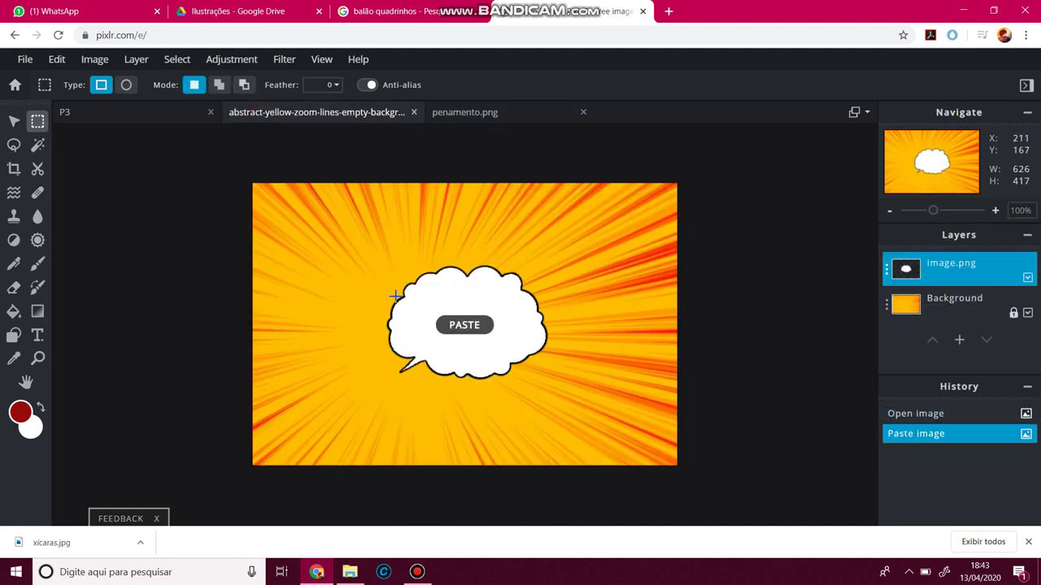
key(v)
drag(455, 311, 566, 257)
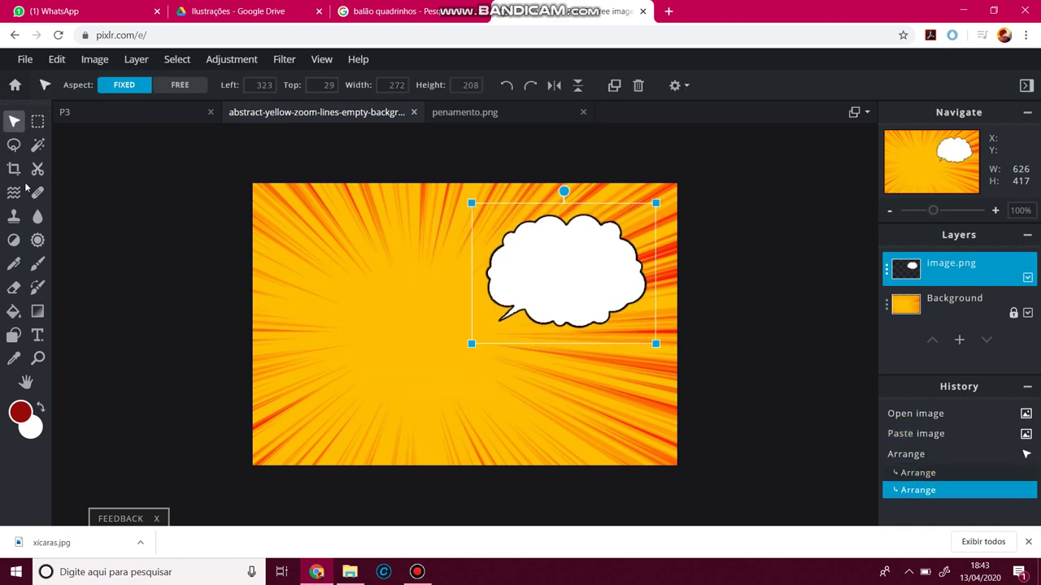
Add a new text layer with the default placeholder text to the yellow zoom lines image.
click(38, 335)
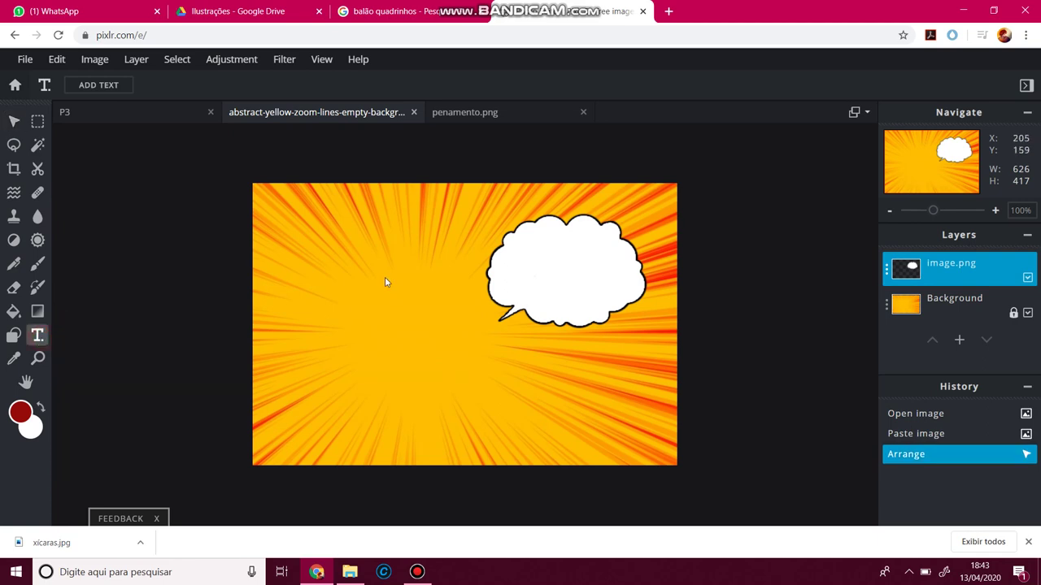
click(355, 262)
click(403, 296)
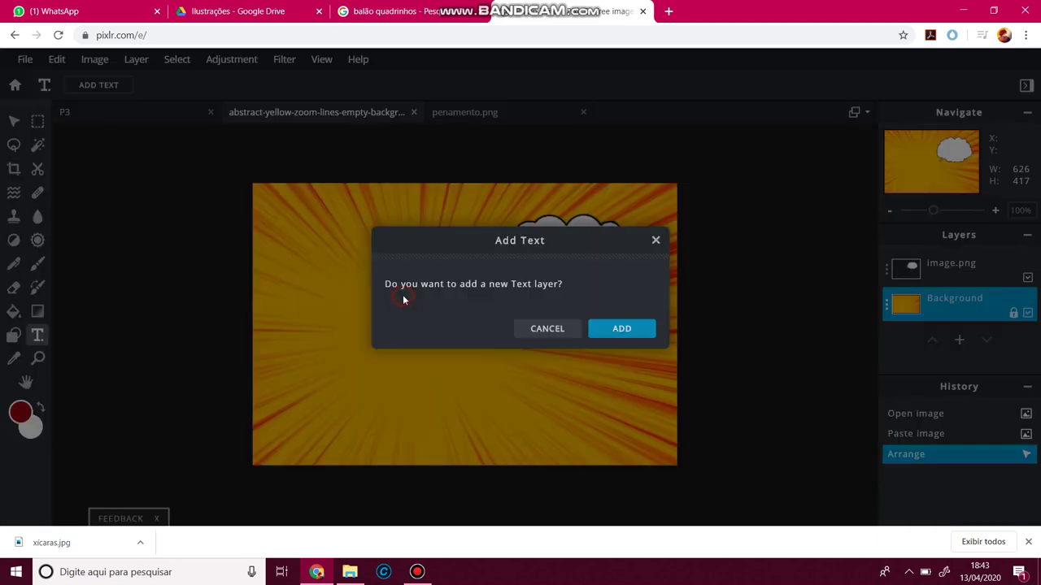
click(596, 324)
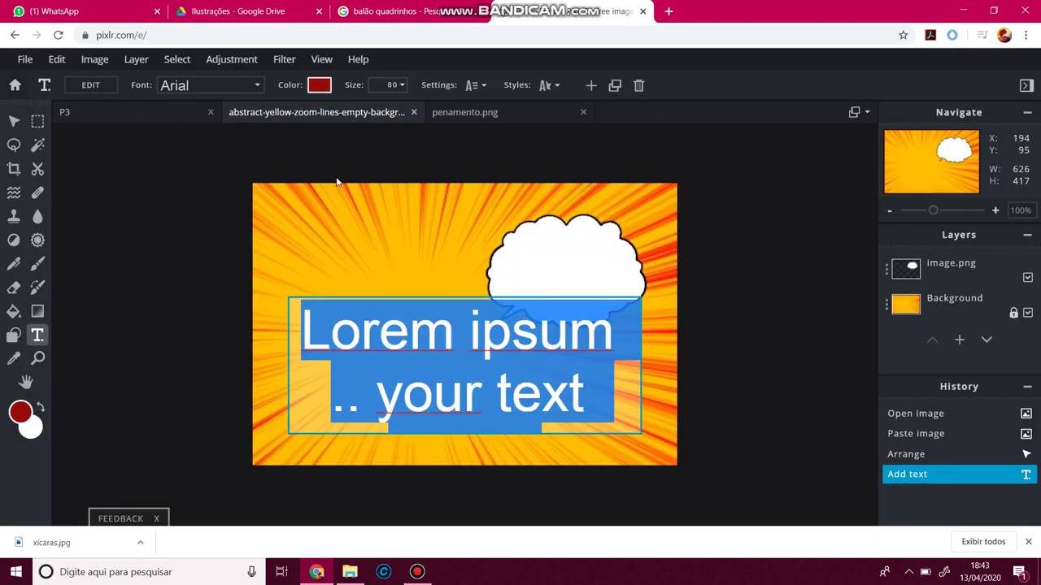
Browse the font list and try to apply the Beornheard font to the placeholder text.
click(256, 90)
scroll(205, 339, down, 3)
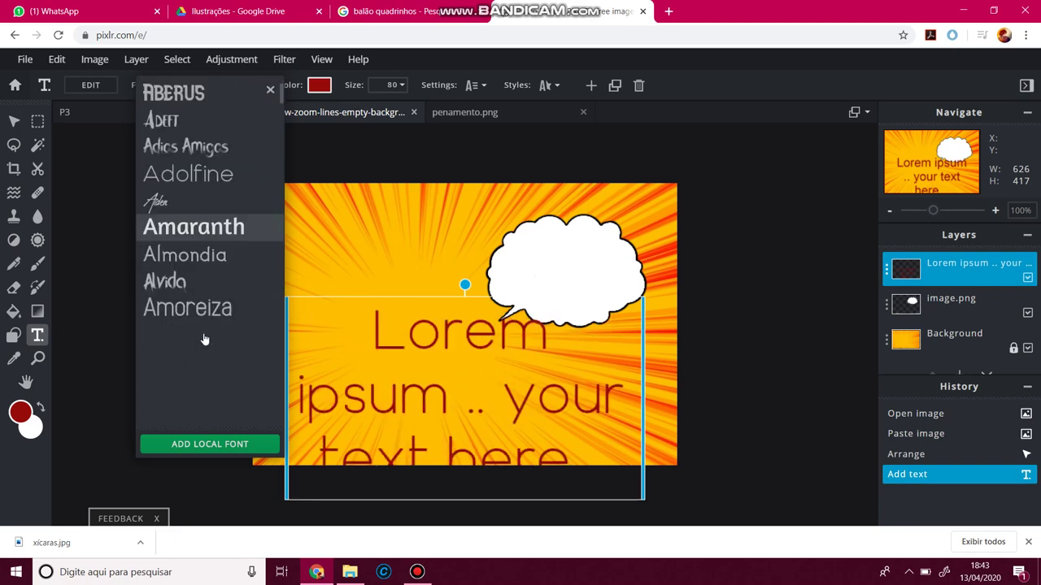
scroll(205, 340, down, 3)
scroll(222, 374, down, 1)
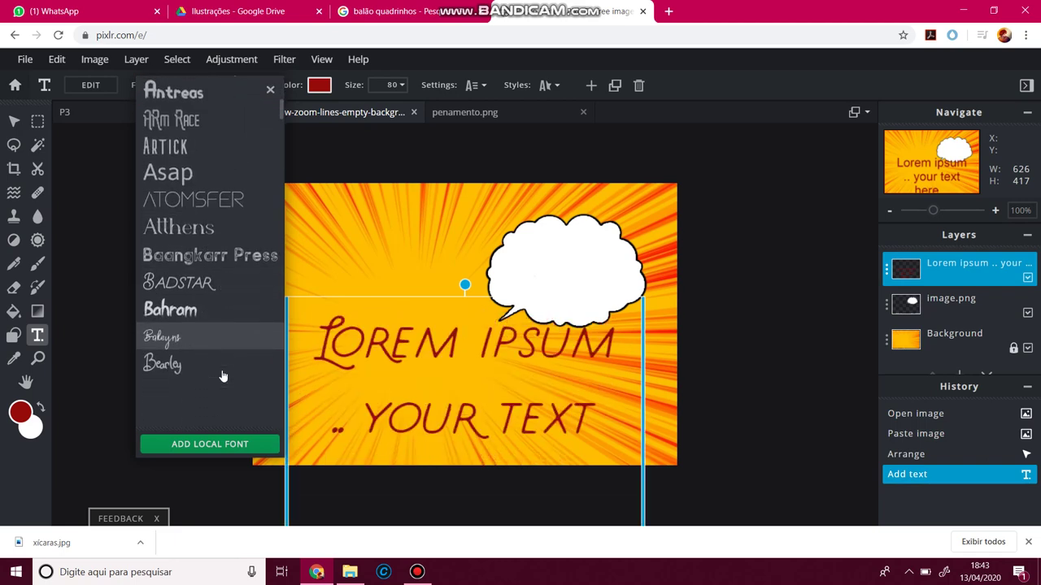
scroll(223, 374, down, 1)
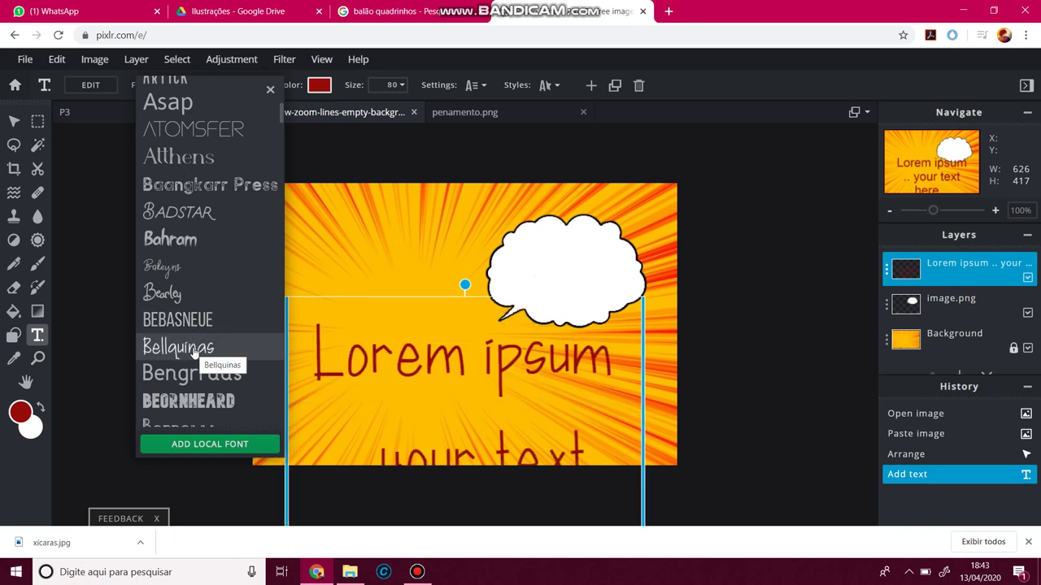
click(182, 407)
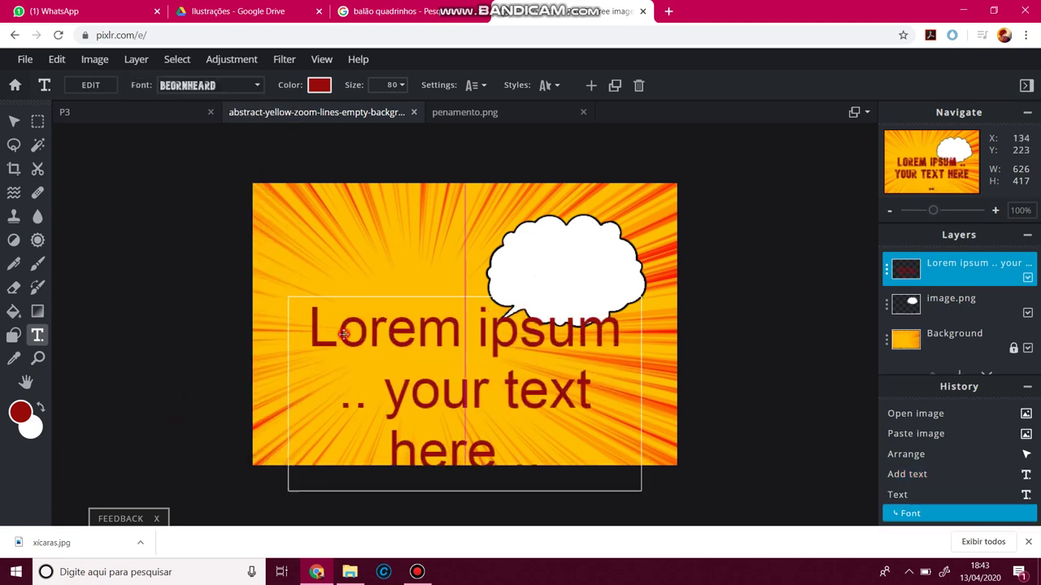
Set the placeholder text's color to black (#000000) and its size to 35.
double_click(370, 342)
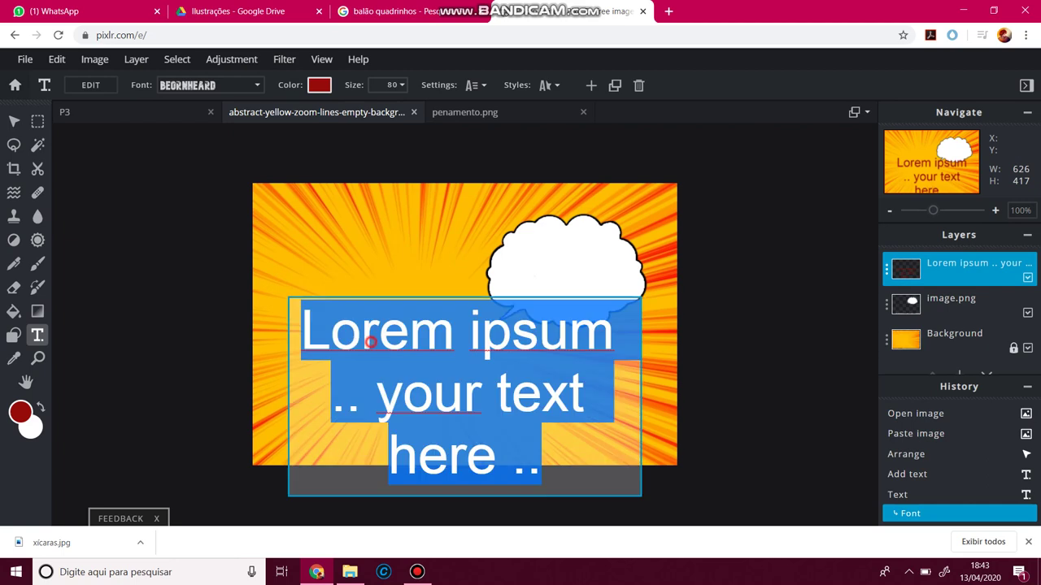
click(319, 84)
click(383, 255)
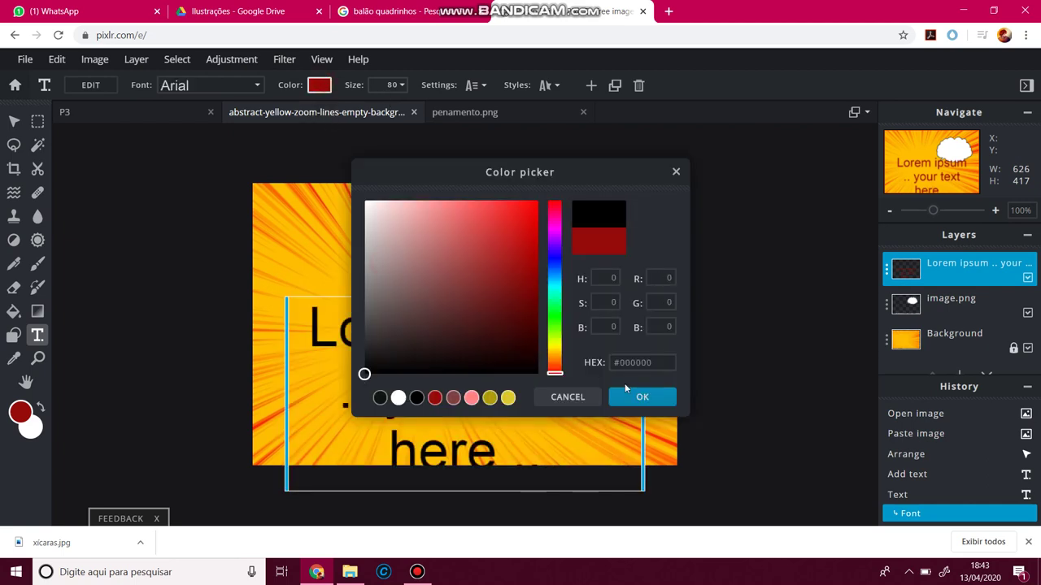
click(627, 392)
click(402, 84)
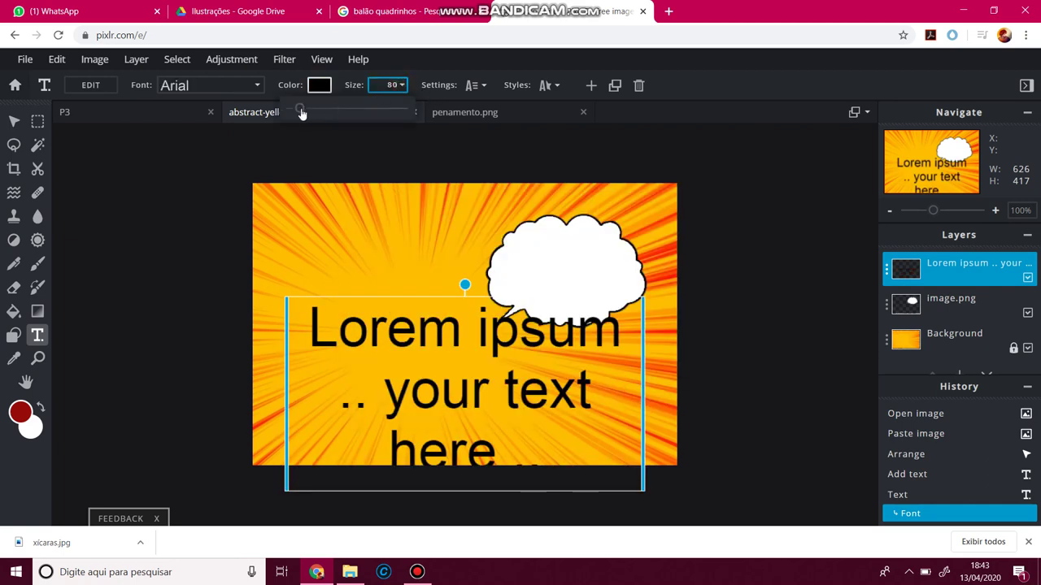
drag(301, 113, 295, 114)
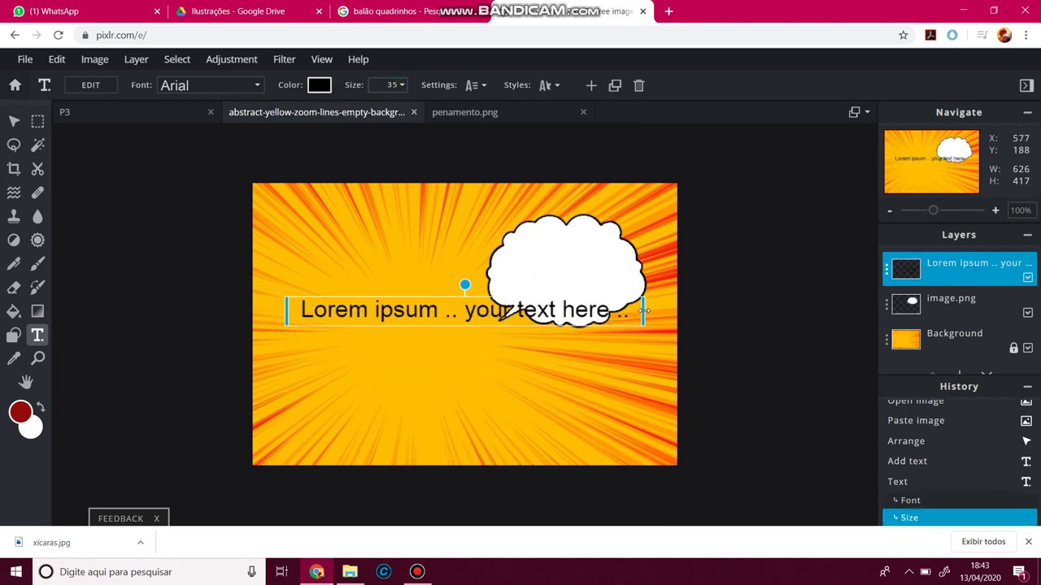
Narrow the text box, set the text size to 30 and center the text inside the thought balloon.
drag(643, 310, 610, 268)
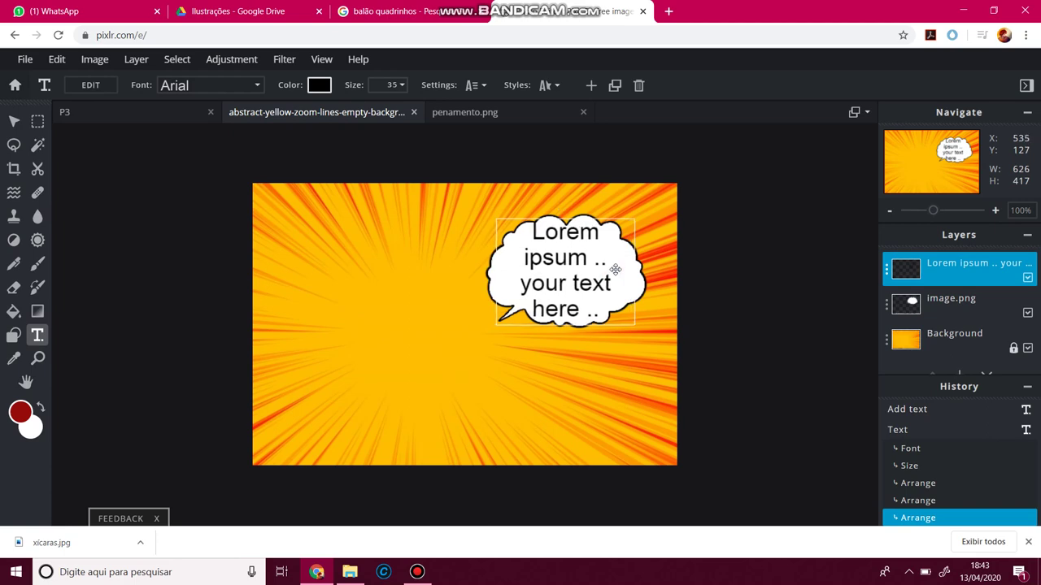
double_click(574, 260)
click(393, 86)
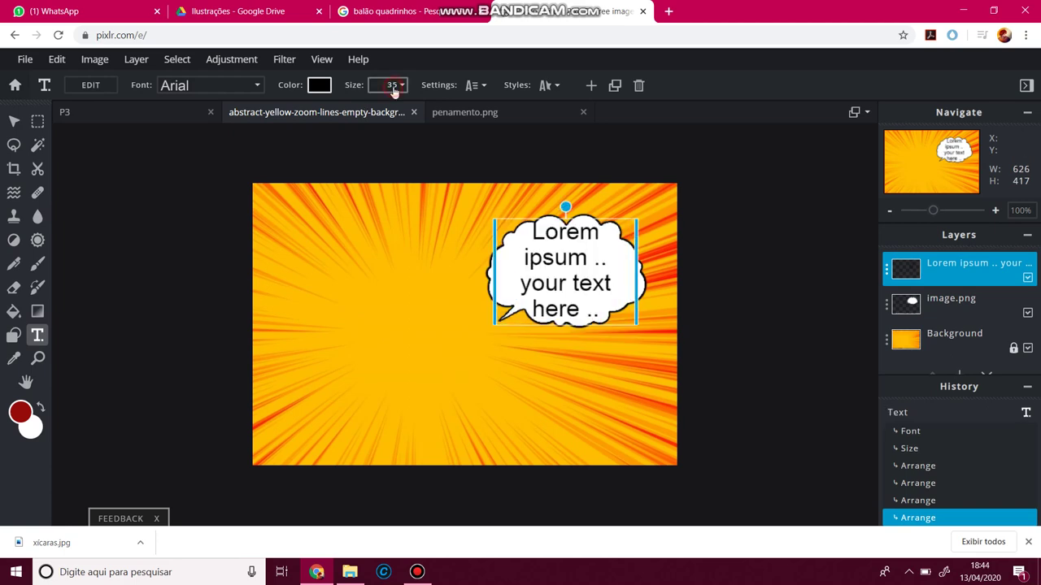
text(30)
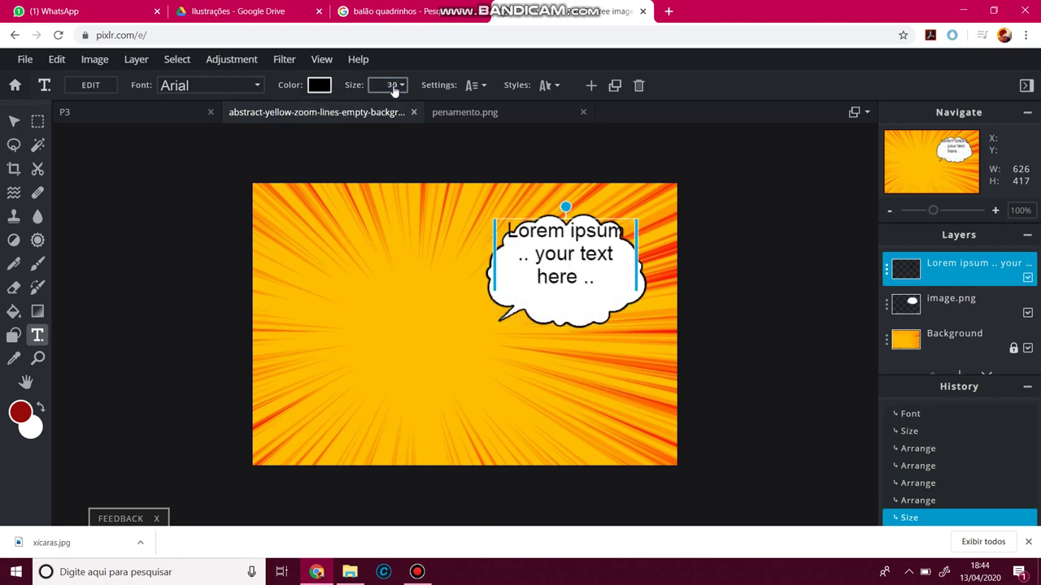
key(Return)
drag(567, 240, 566, 259)
click(726, 212)
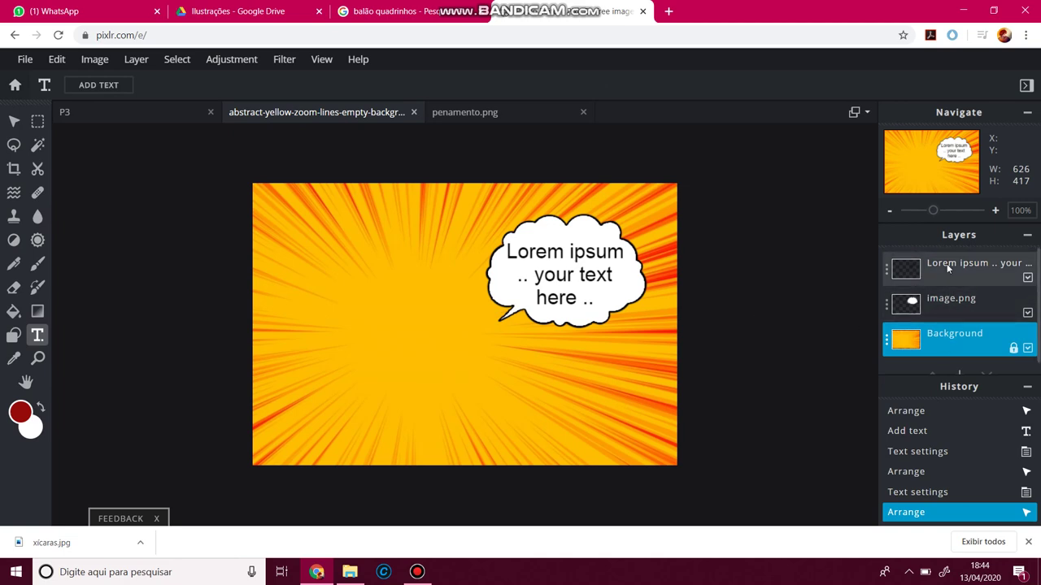
Hide and show the text layer again to check it, and select the balloon's image.png layer.
click(974, 267)
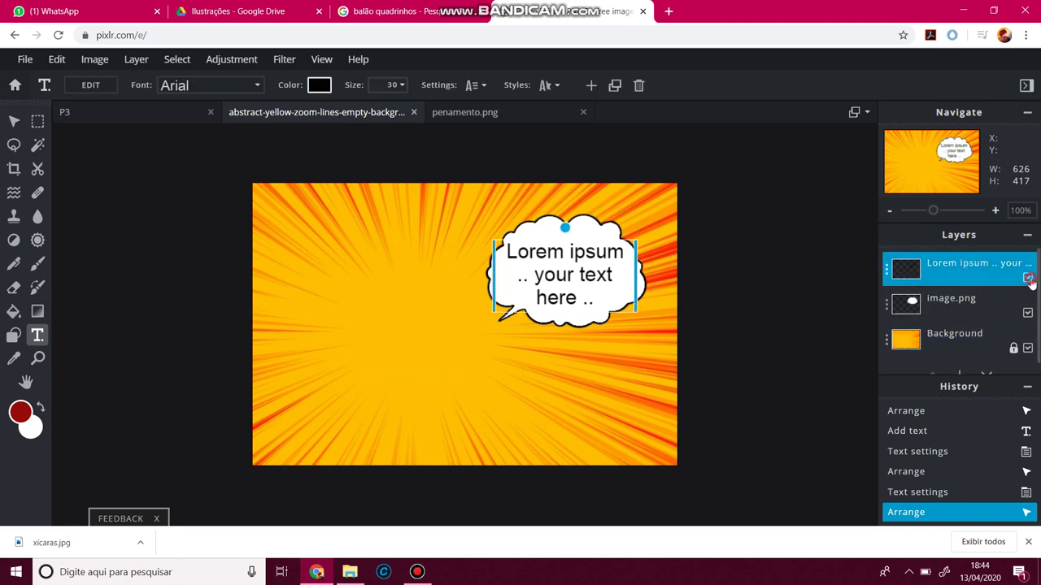
double_click(1027, 278)
click(980, 303)
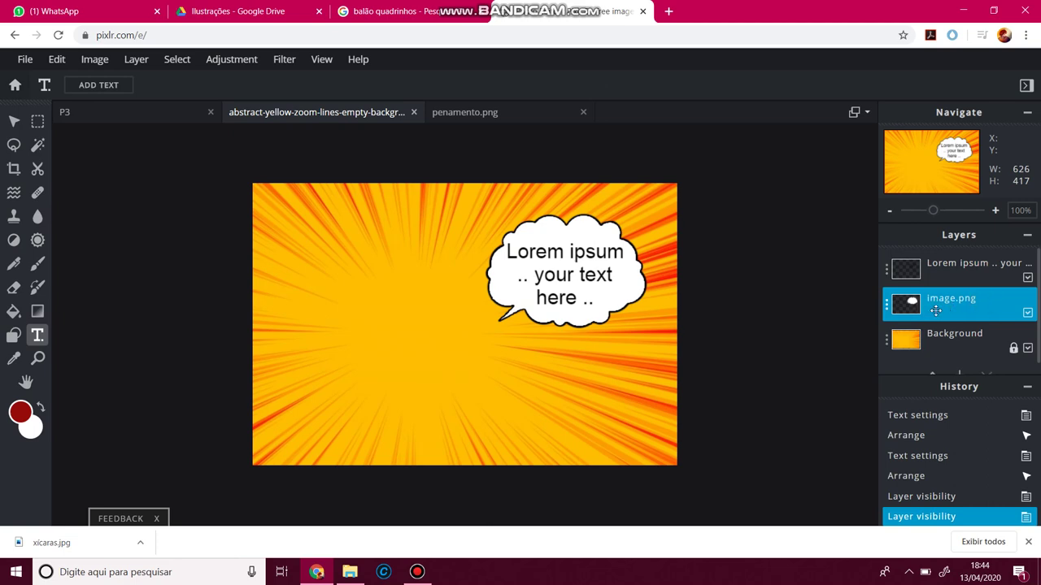
Toggle the visibility of the balloon and Background layers off and on, and unlock the Background layer.
double_click(1028, 317)
click(998, 338)
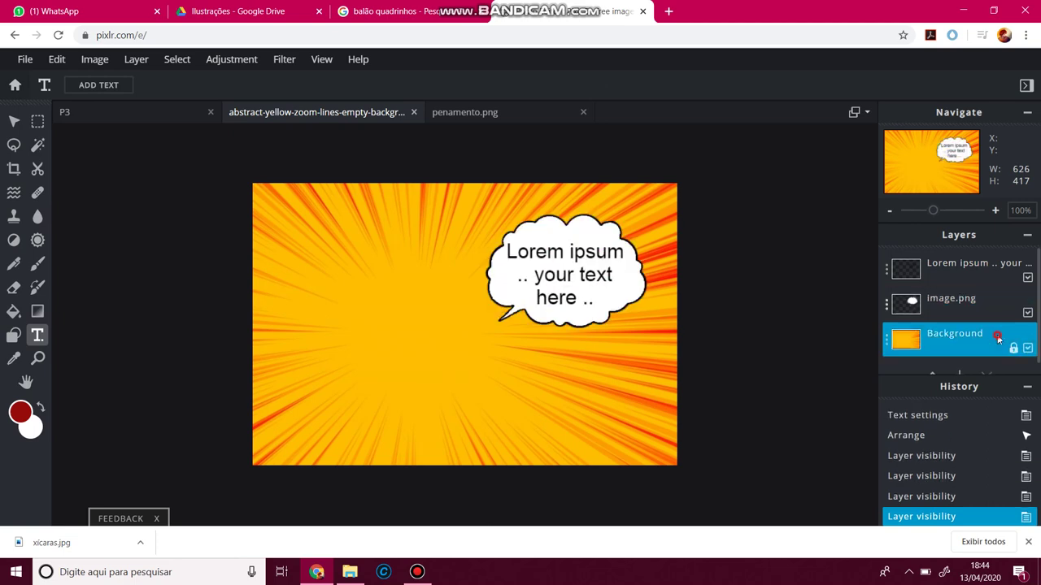
double_click(1026, 348)
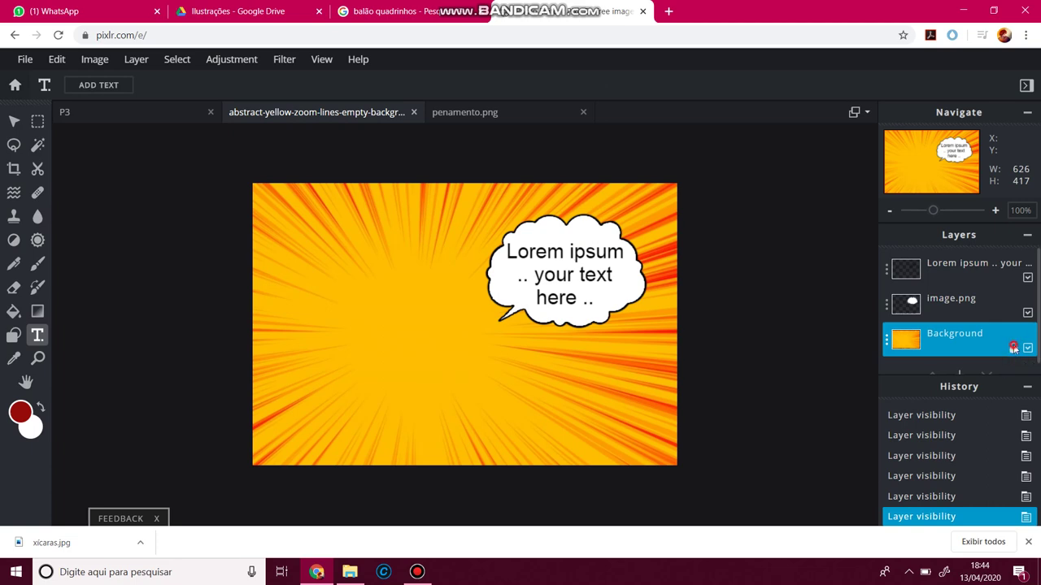
click(1013, 348)
double_click(1028, 348)
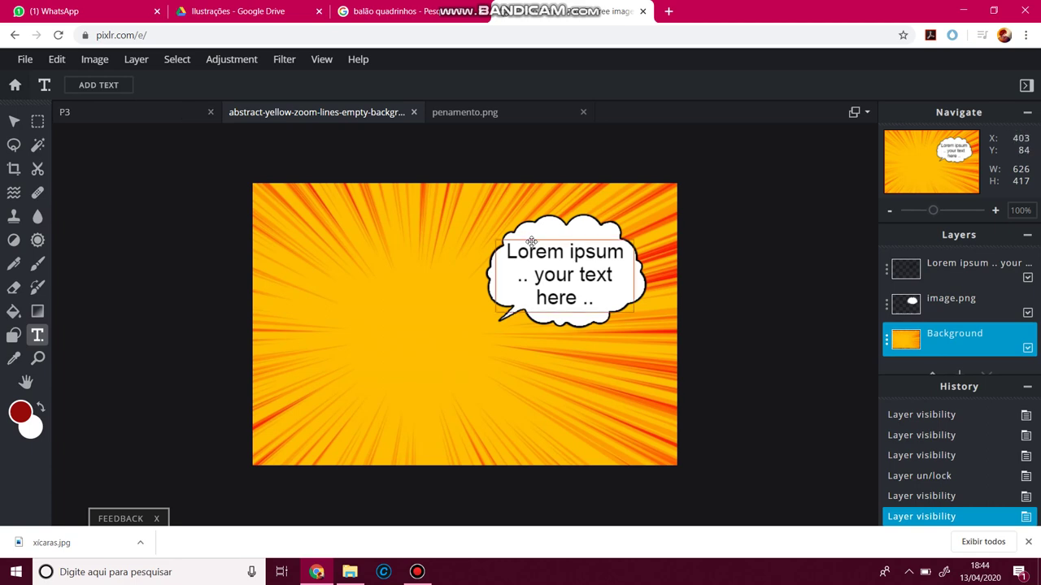
Select the text, balloon and Background layers in turn and examine the text layer's settings.
click(949, 278)
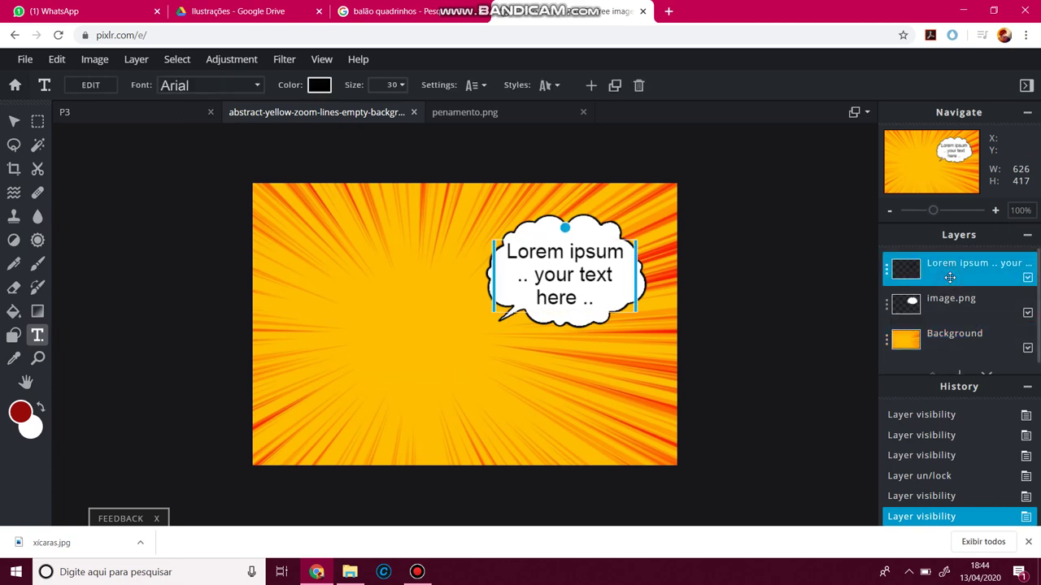
click(961, 333)
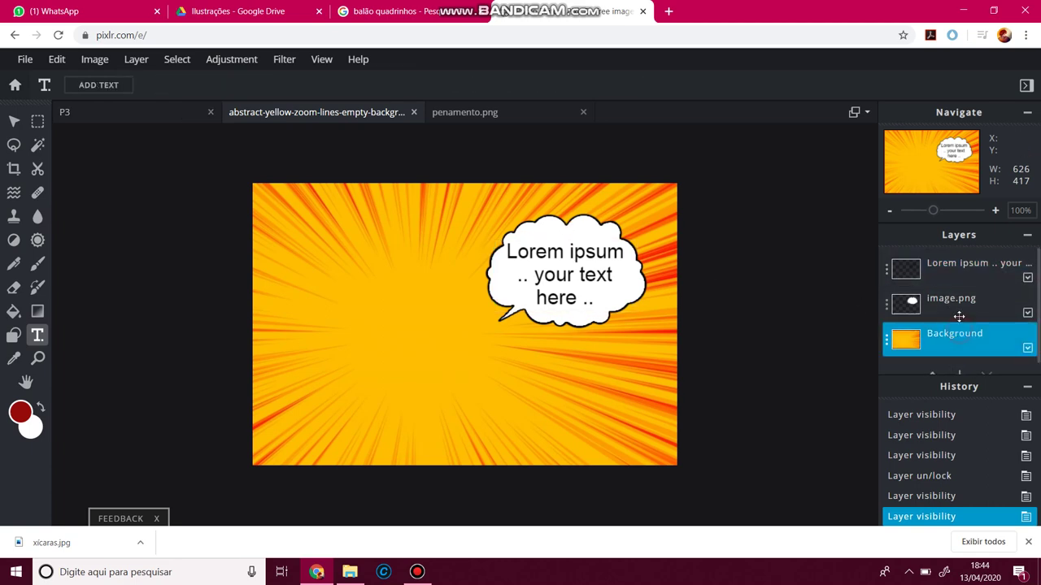
click(952, 278)
click(952, 302)
click(953, 334)
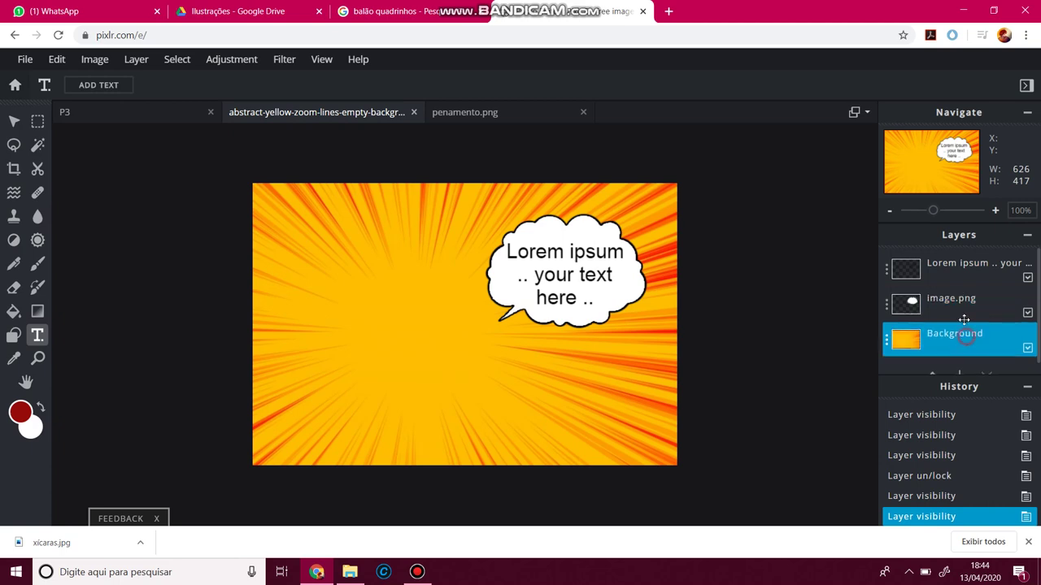
click(948, 265)
click(949, 299)
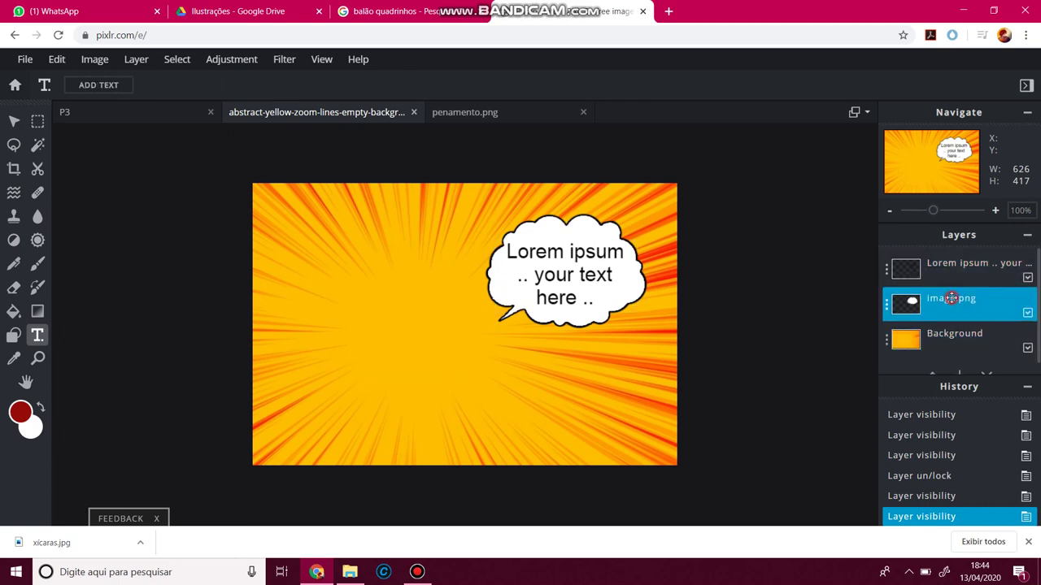
click(948, 275)
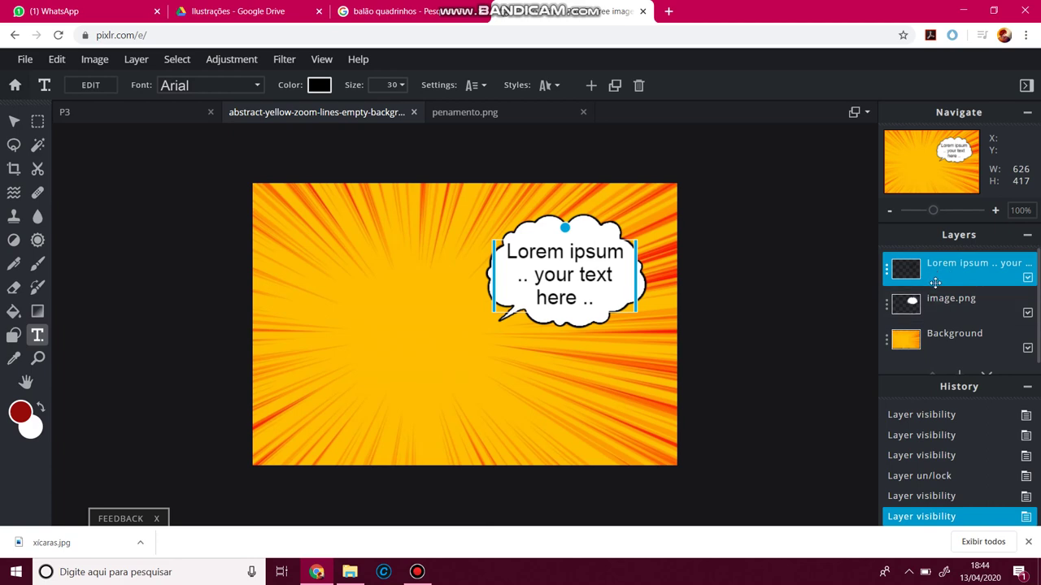
click(935, 278)
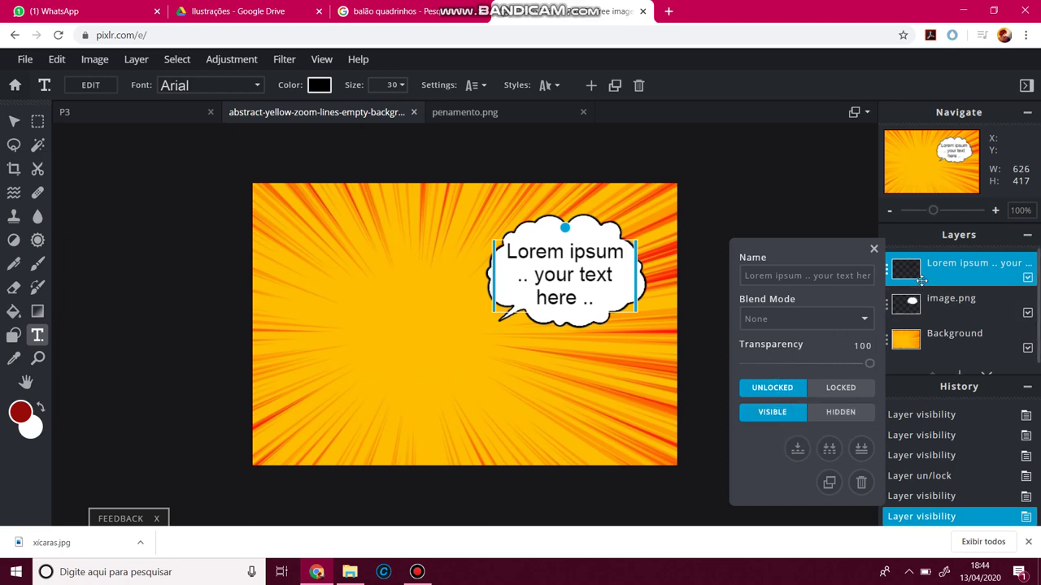
Try the Multiply blend mode on the balloon's image.png layer and set it back to None.
click(926, 307)
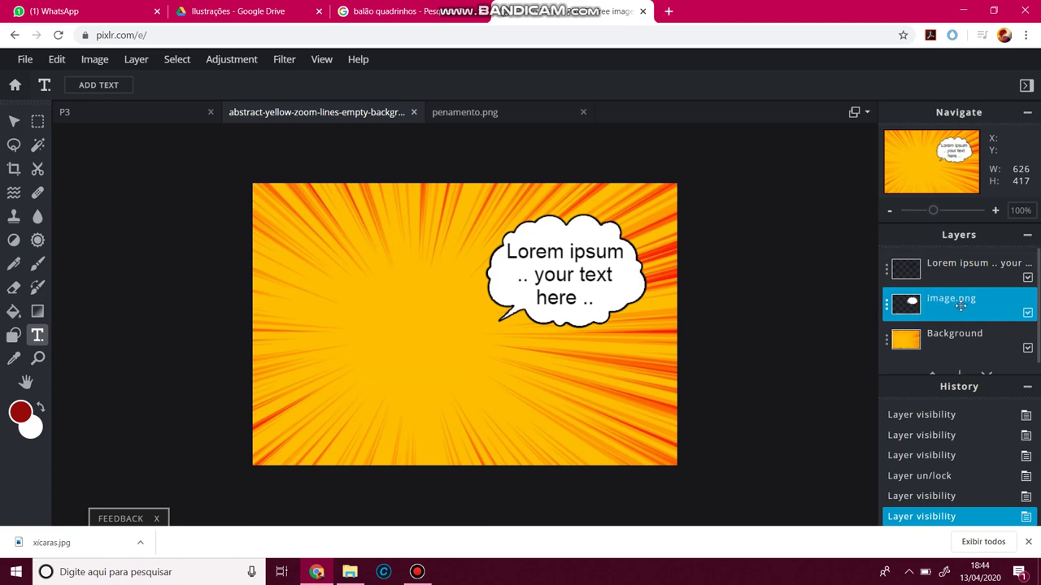
click(886, 304)
click(823, 337)
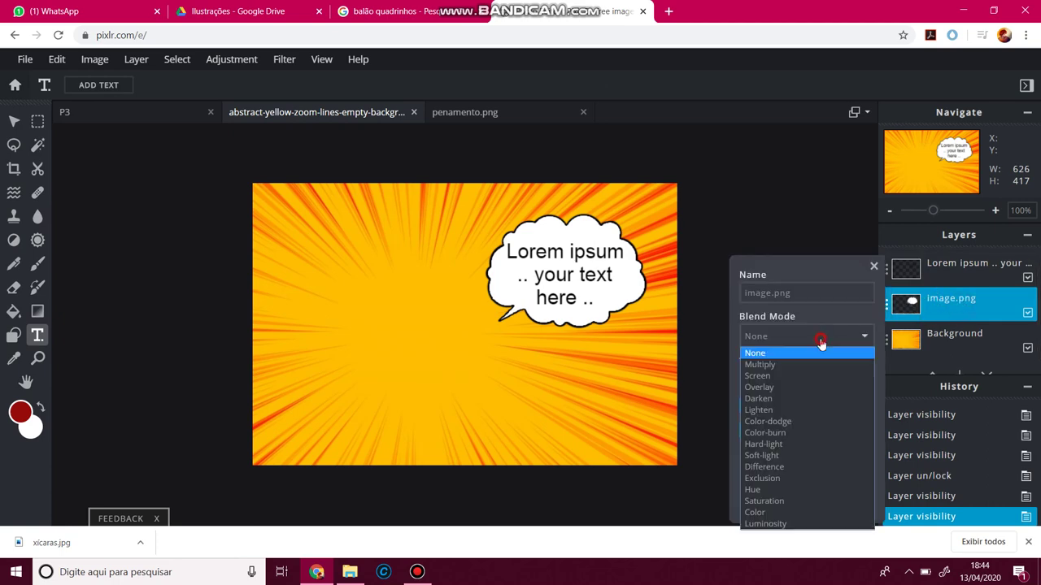
click(781, 365)
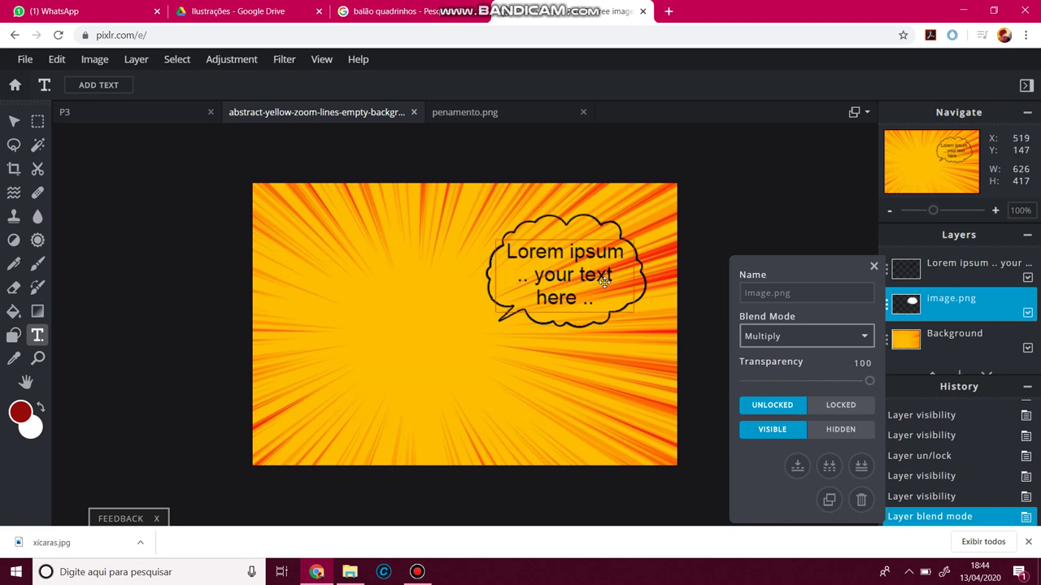
click(804, 336)
click(793, 351)
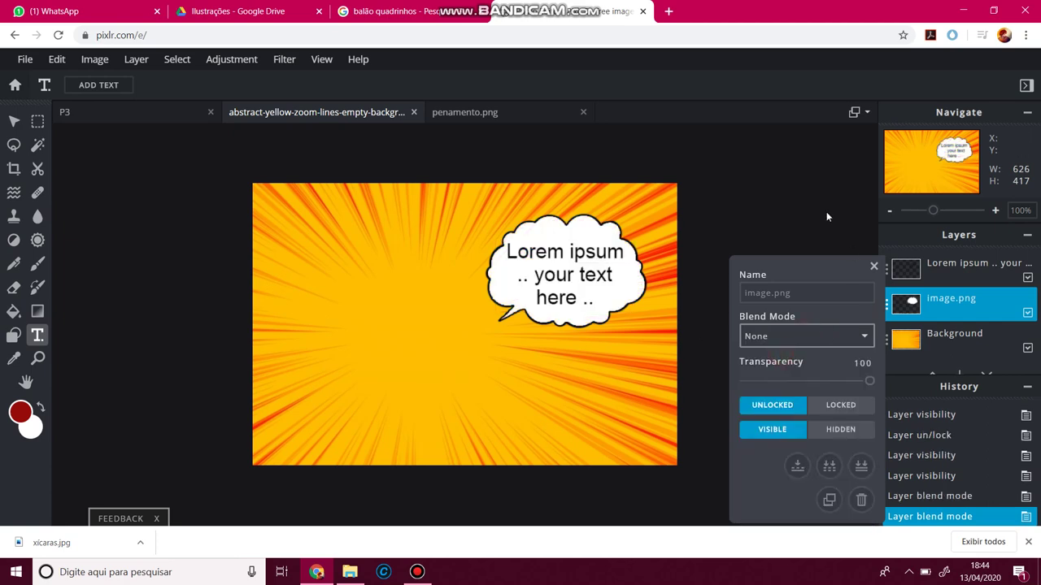
click(874, 268)
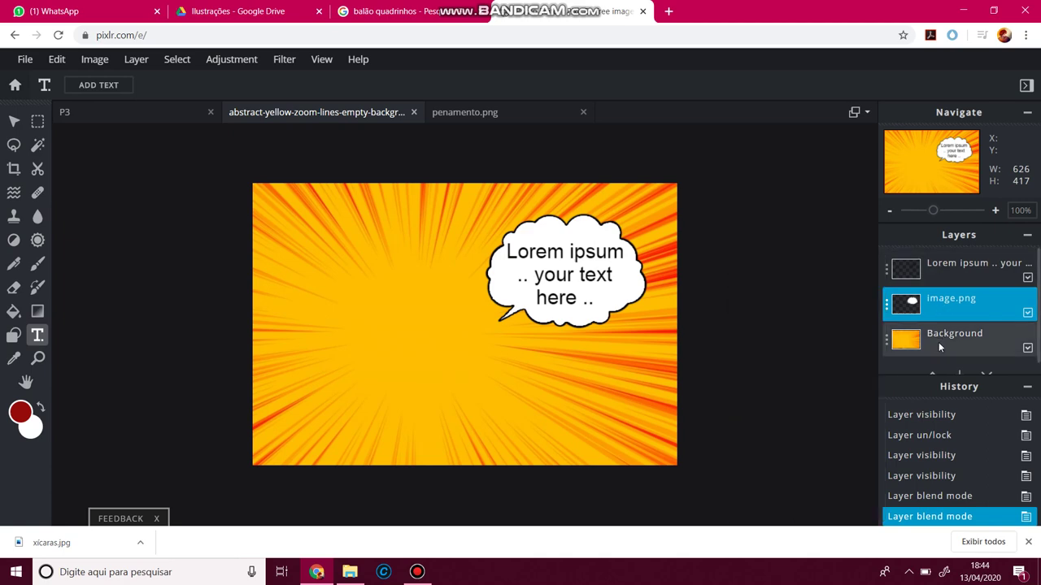
Flatten the comic background, balloon and text into a single layer and unlock that layer.
click(925, 272)
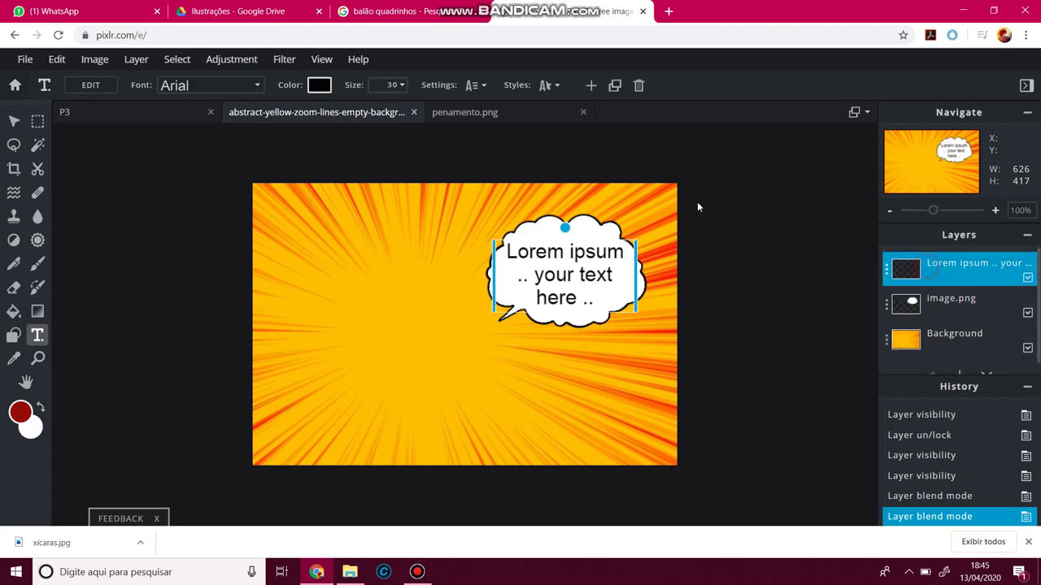
click(130, 62)
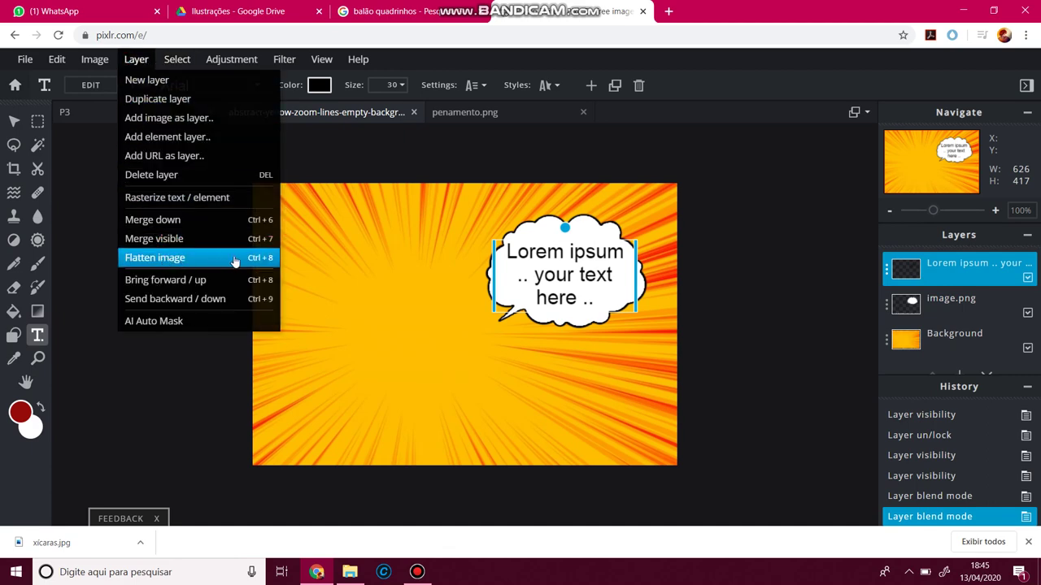
click(264, 259)
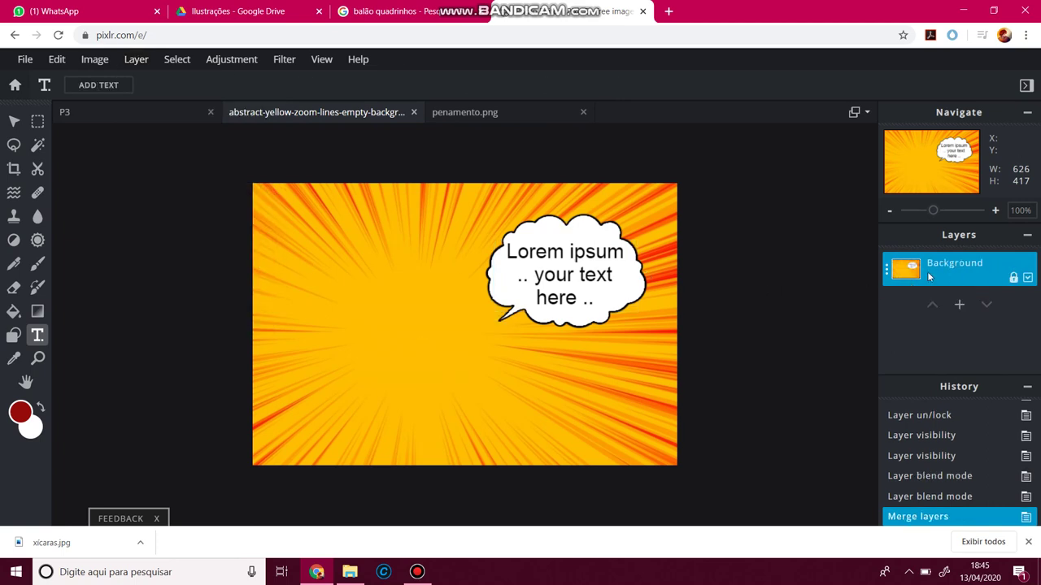
click(1015, 280)
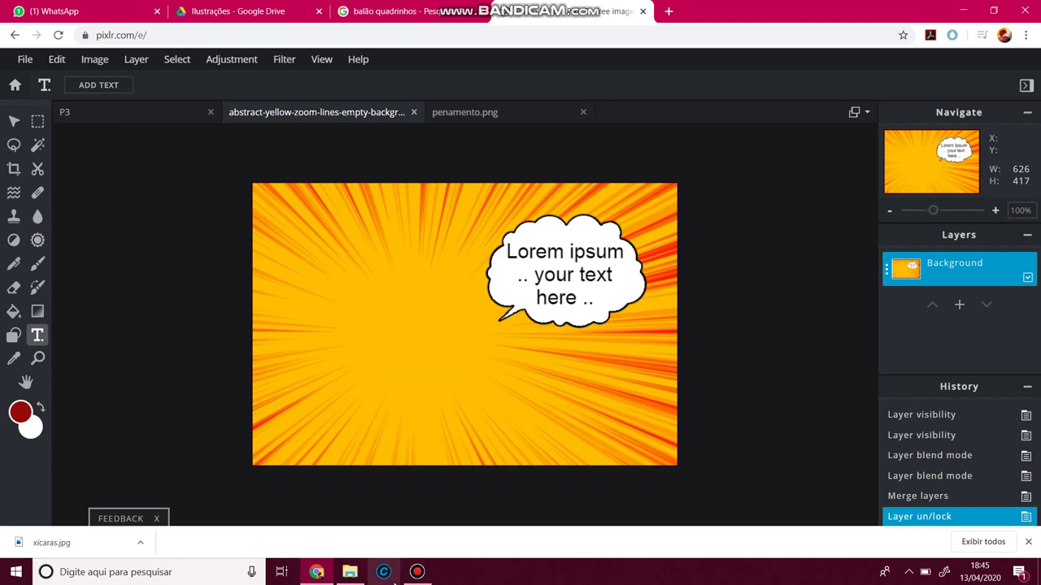
click(414, 574)
click(415, 573)
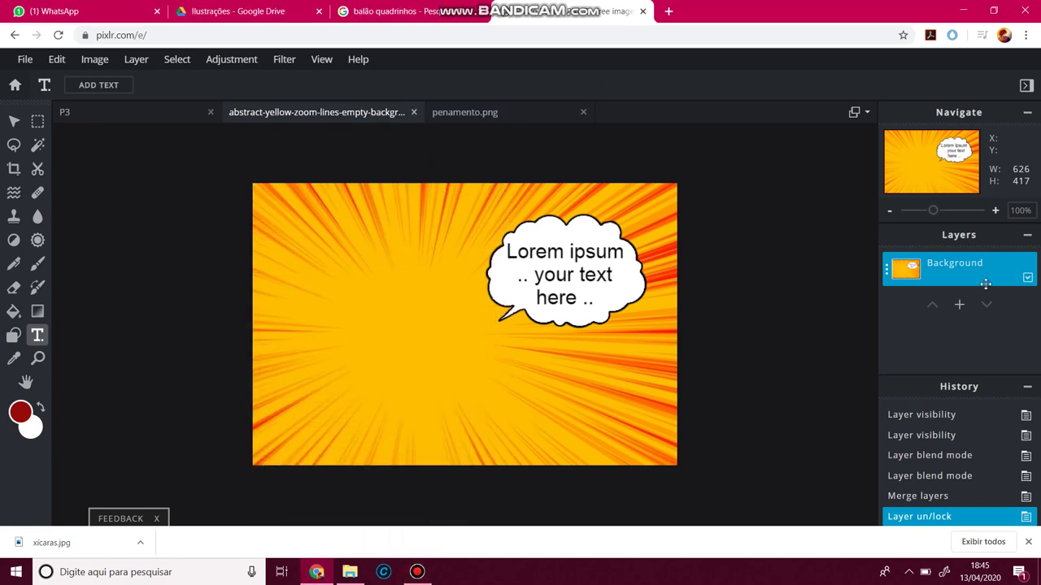
Select the entire flattened comic image with the rectangular marquee, copy it and paste it into the P3 image.
click(36, 123)
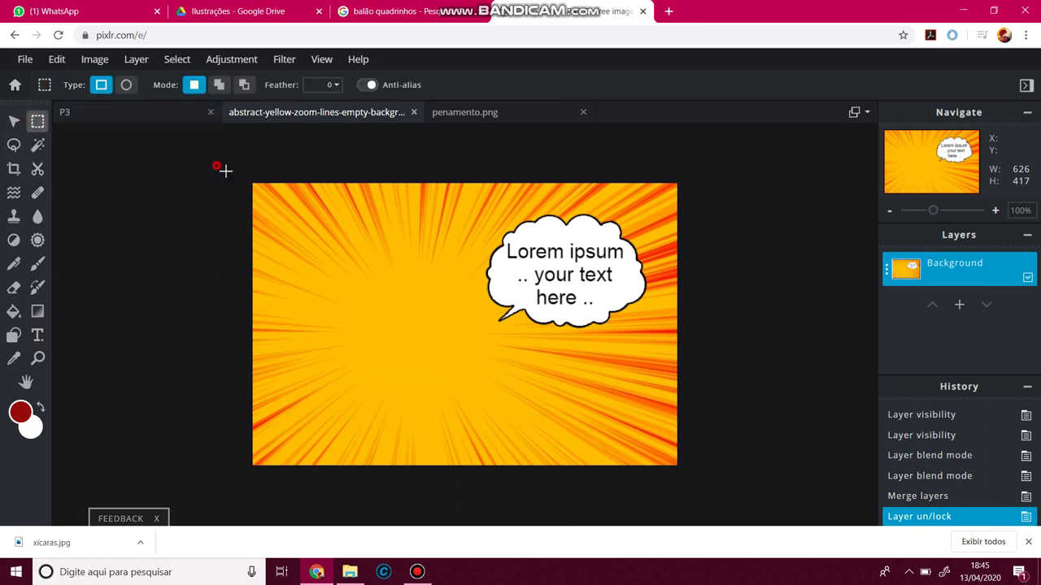
drag(216, 166, 732, 481)
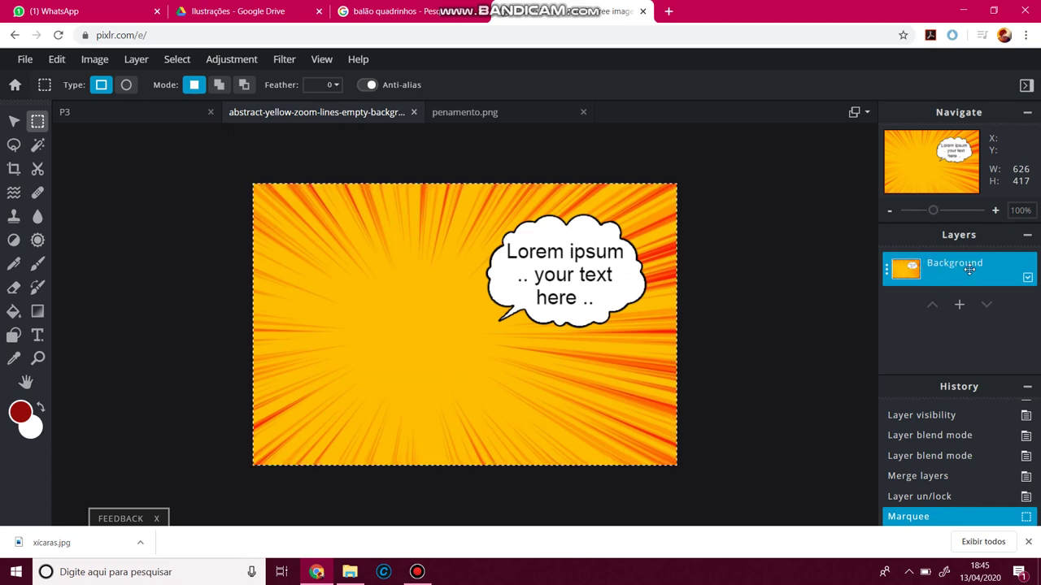
key(alt)
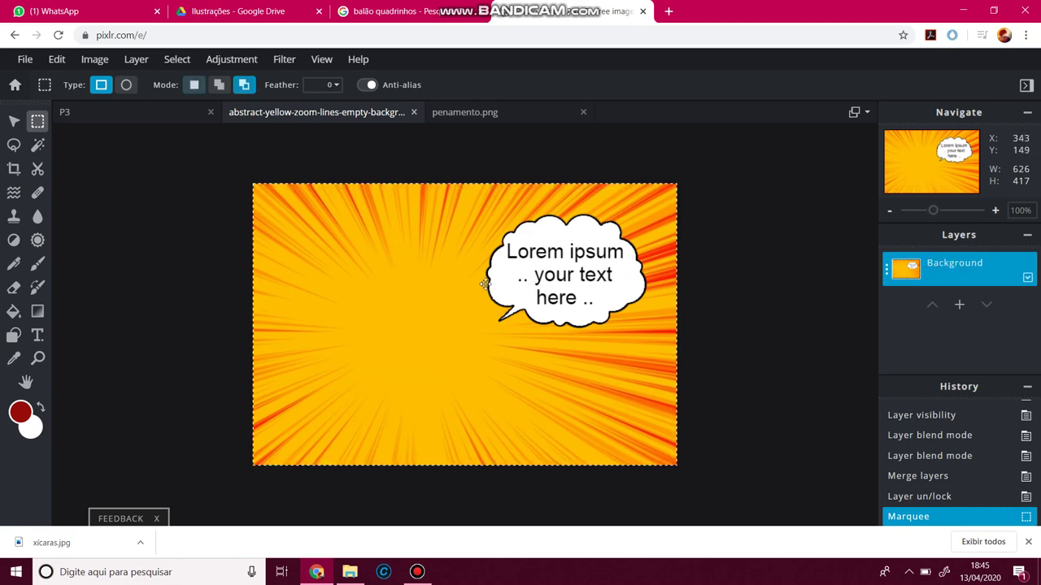
click(167, 111)
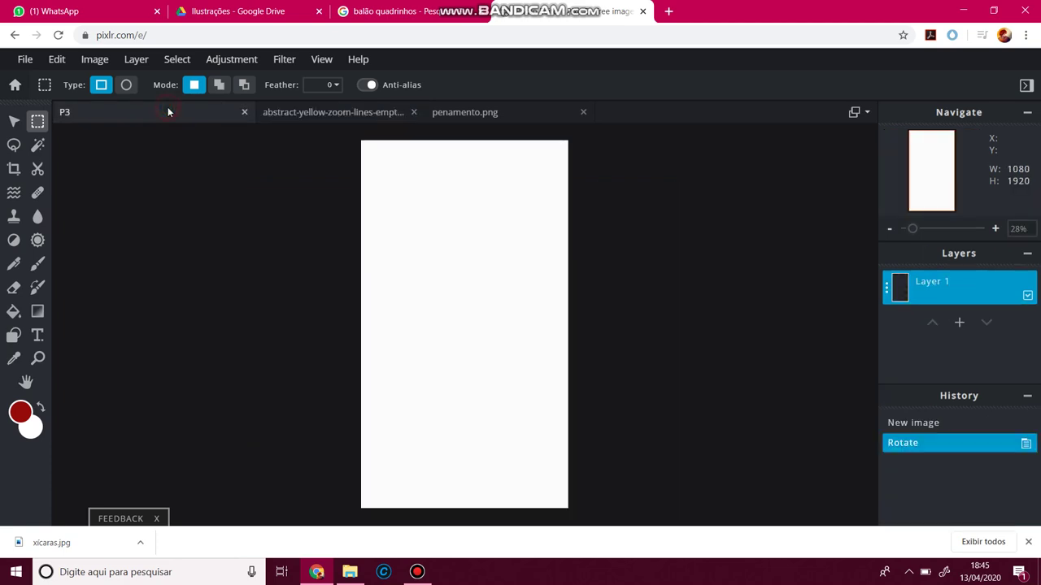
key(alt)
key(ctrl+v)
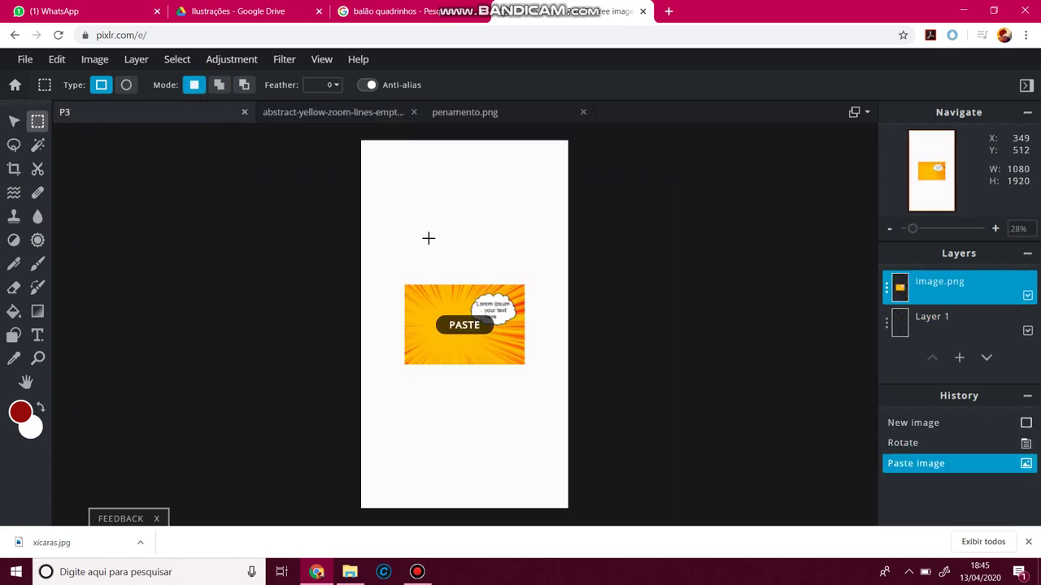
Move the pasted comic image to the page's upper-left corner, about left 21 and top 28, and scale it to about 551 × 367 pixels.
key(v)
drag(478, 307, 441, 184)
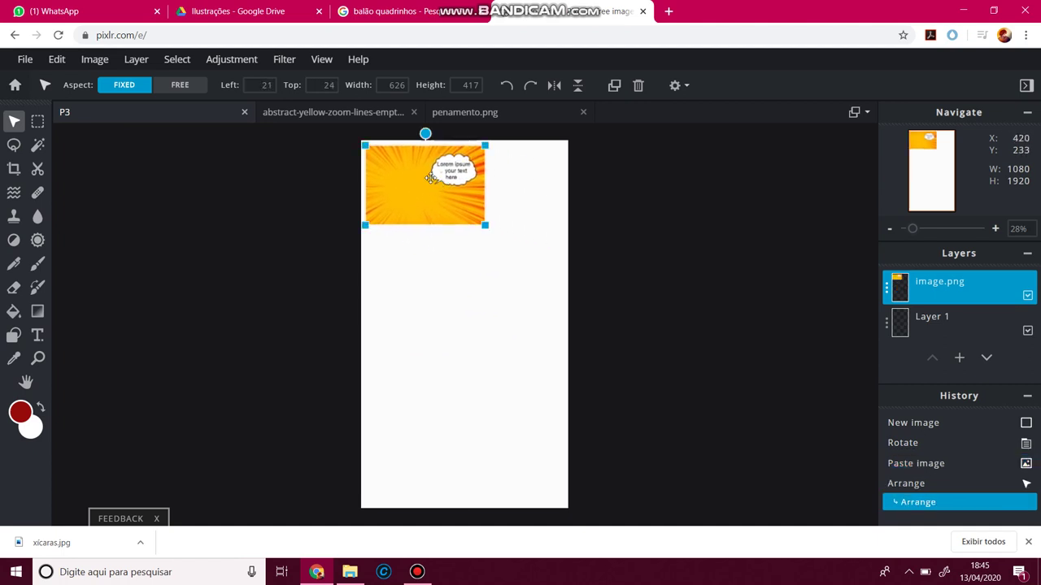
scroll(265, 214, up, 1)
scroll(265, 215, down, 1)
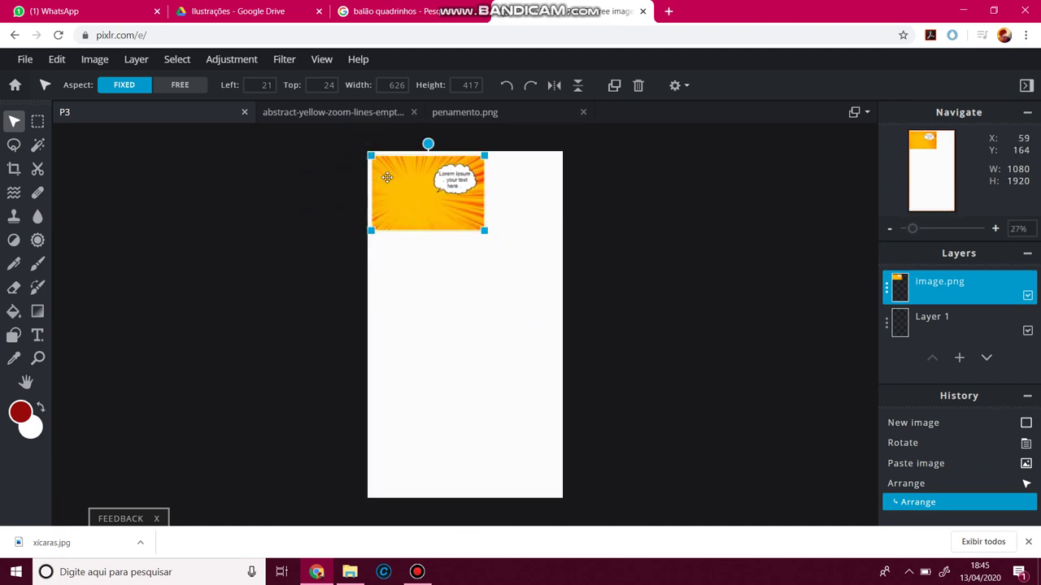
mouse_move(485, 230)
mouse_down()
mouse_move(560, 269)
mouse_move(473, 236)
mouse_up()
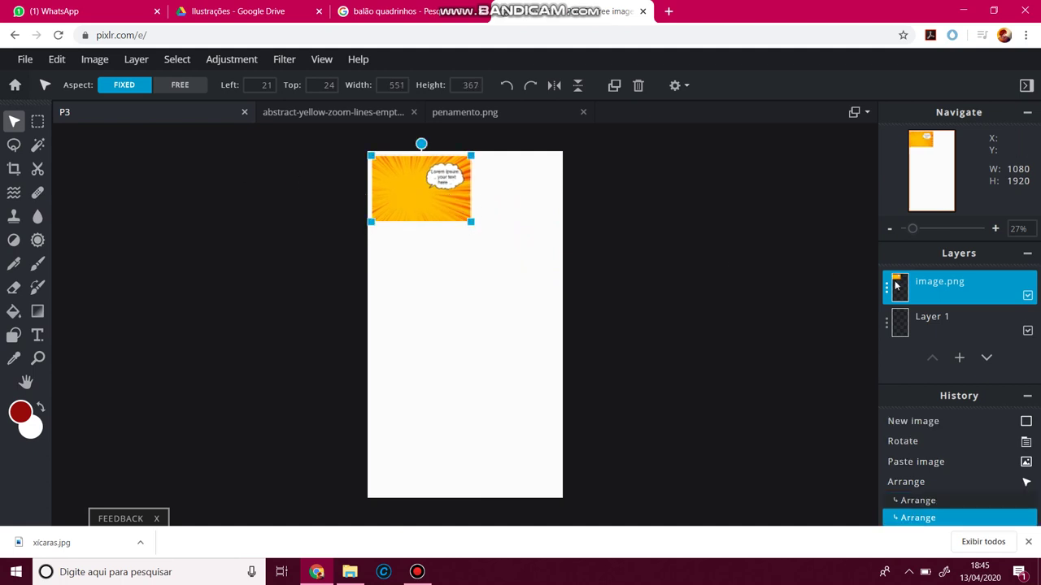
click(928, 289)
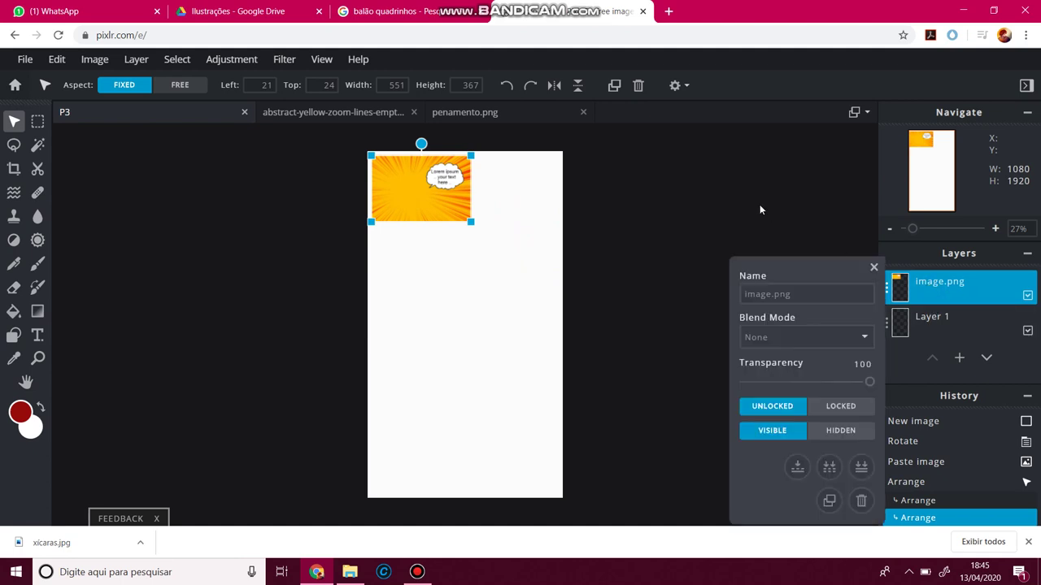
click(194, 148)
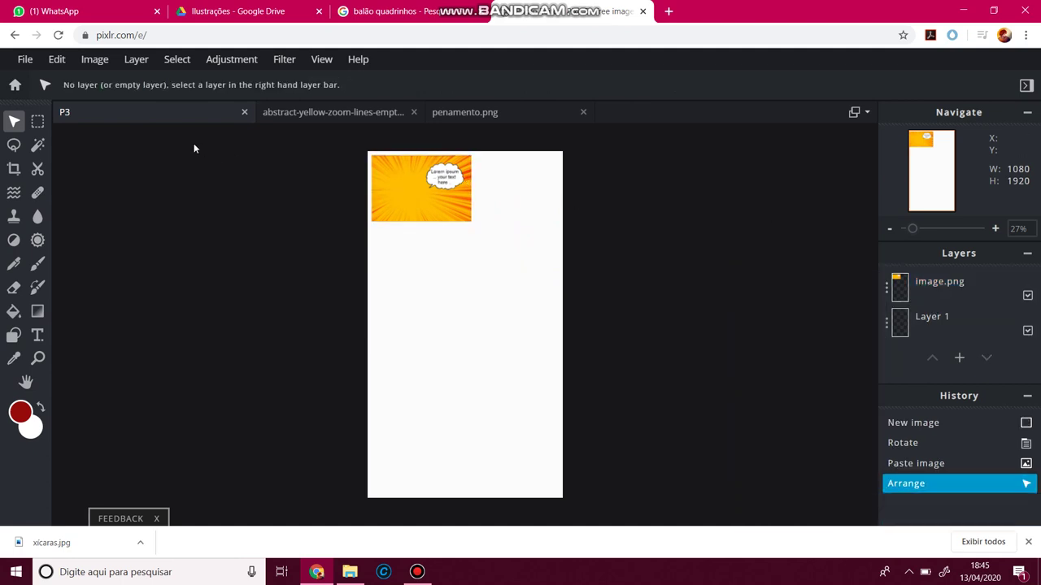
click(385, 189)
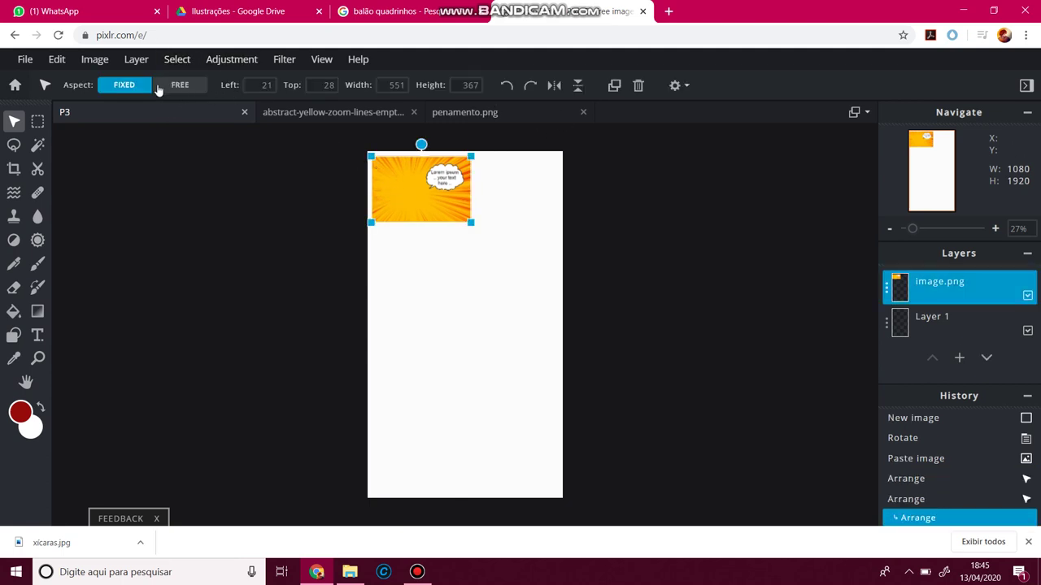
Set up the rectangle Shape tool with black as the color, a stroke of 13 and the fill turned off.
click(13, 336)
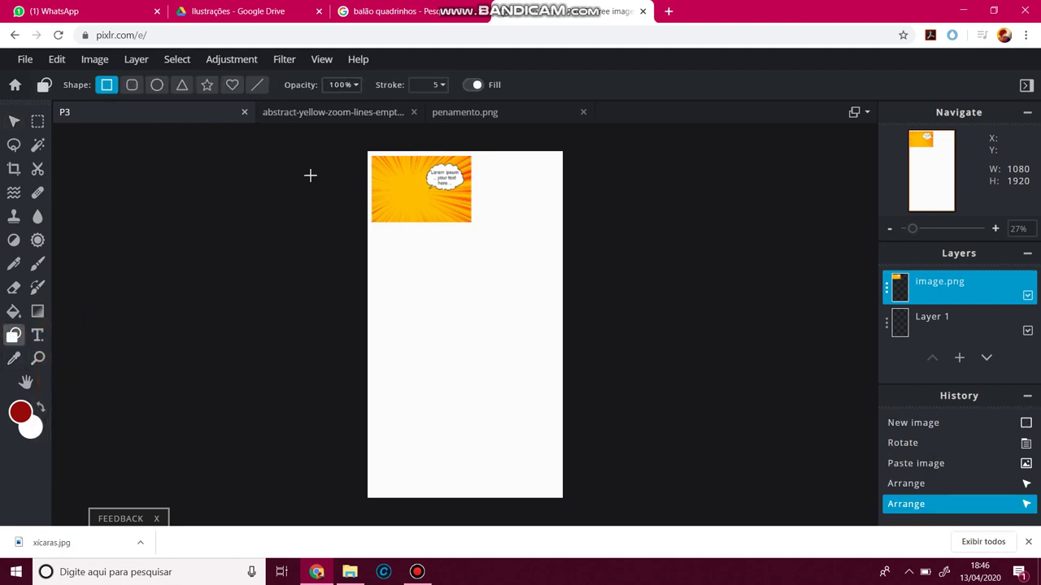
click(21, 412)
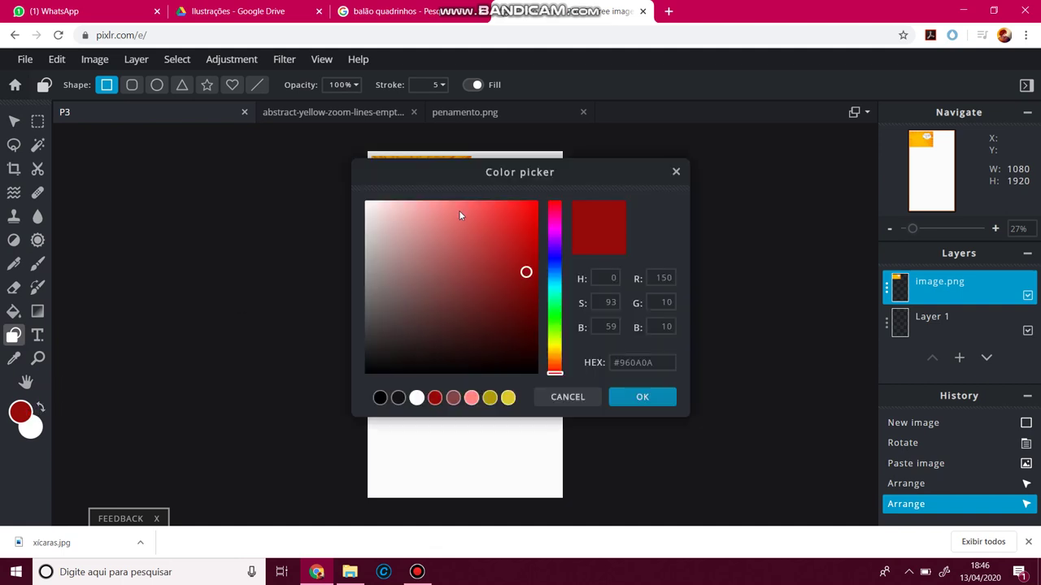
click(424, 323)
click(364, 373)
click(639, 391)
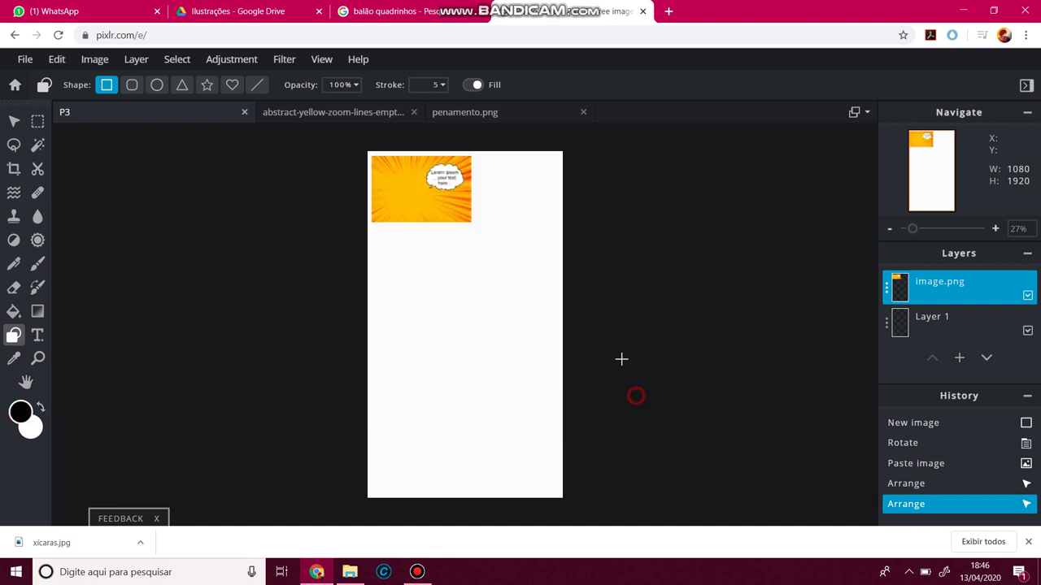
click(424, 85)
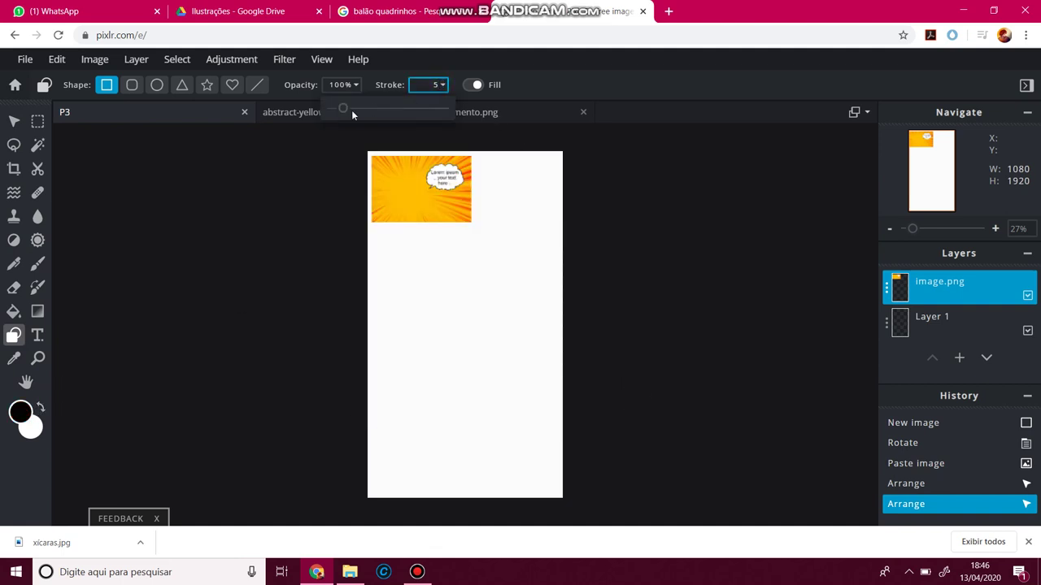
drag(345, 110, 362, 112)
click(476, 86)
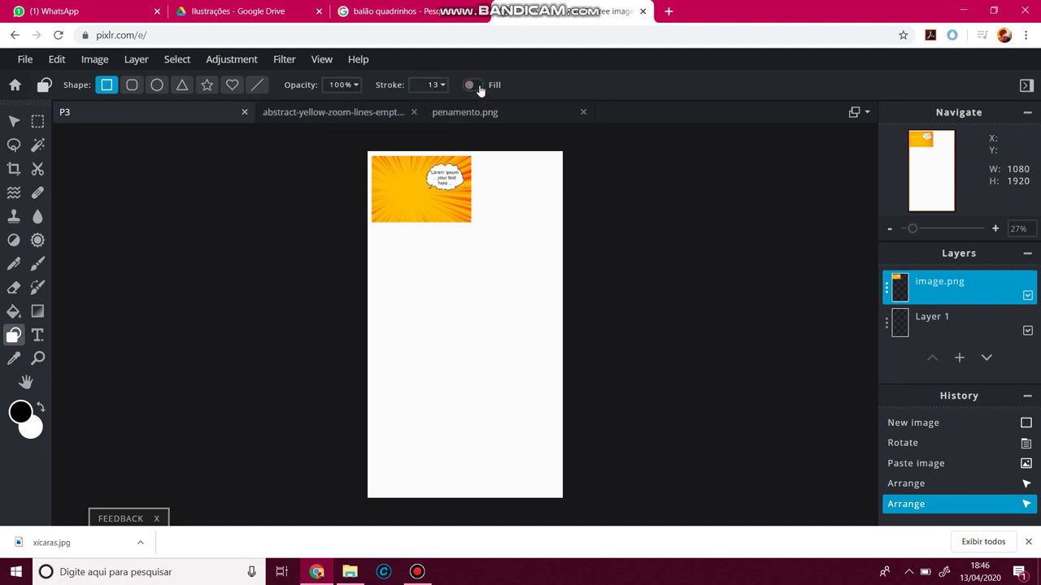
click(478, 87)
drag(404, 246, 511, 326)
key(v)
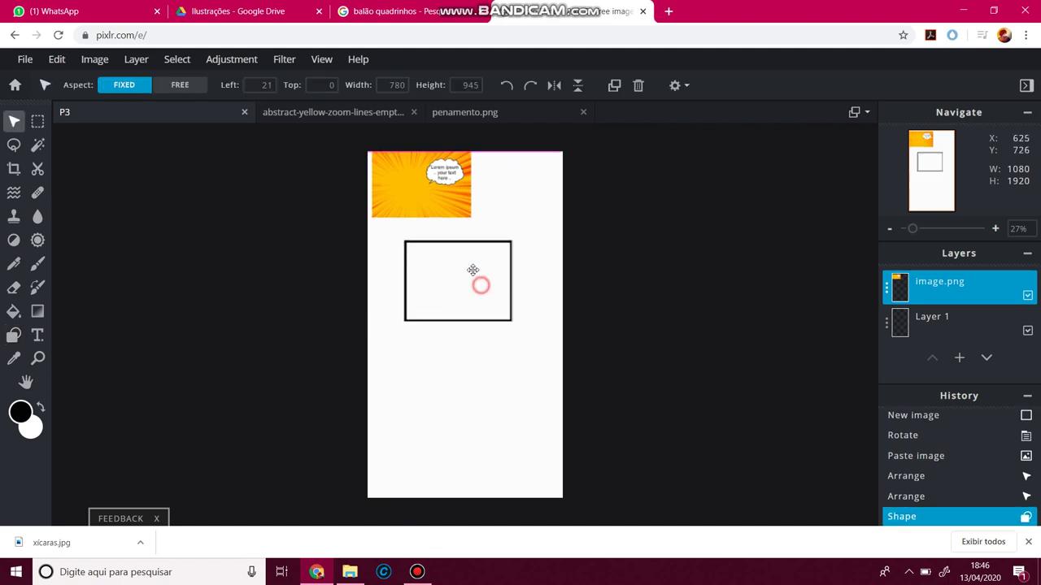
drag(476, 279, 486, 292)
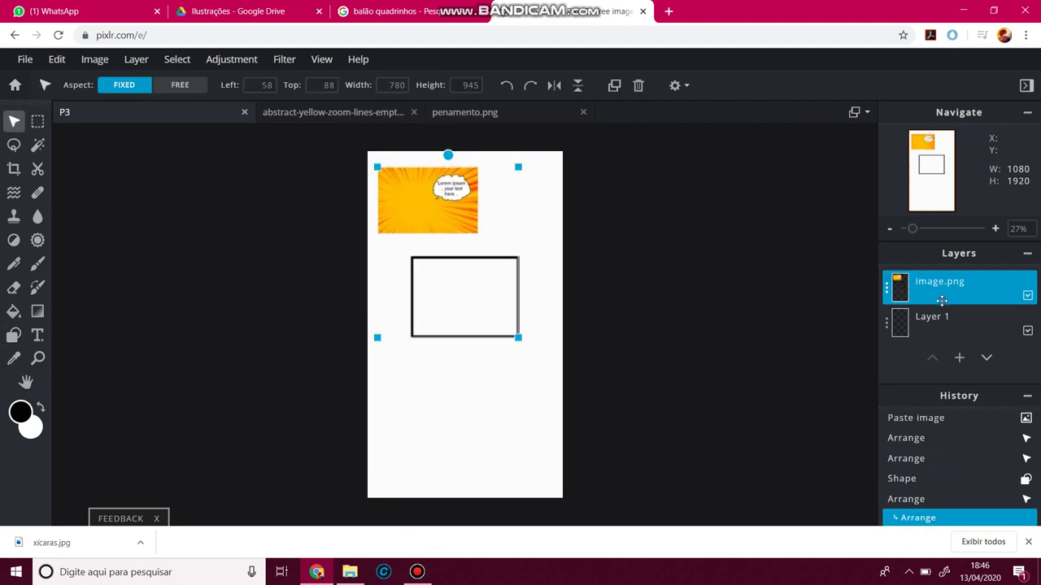
key(ctrl+z)
key(ctrl+z)
key(ctrl+z)
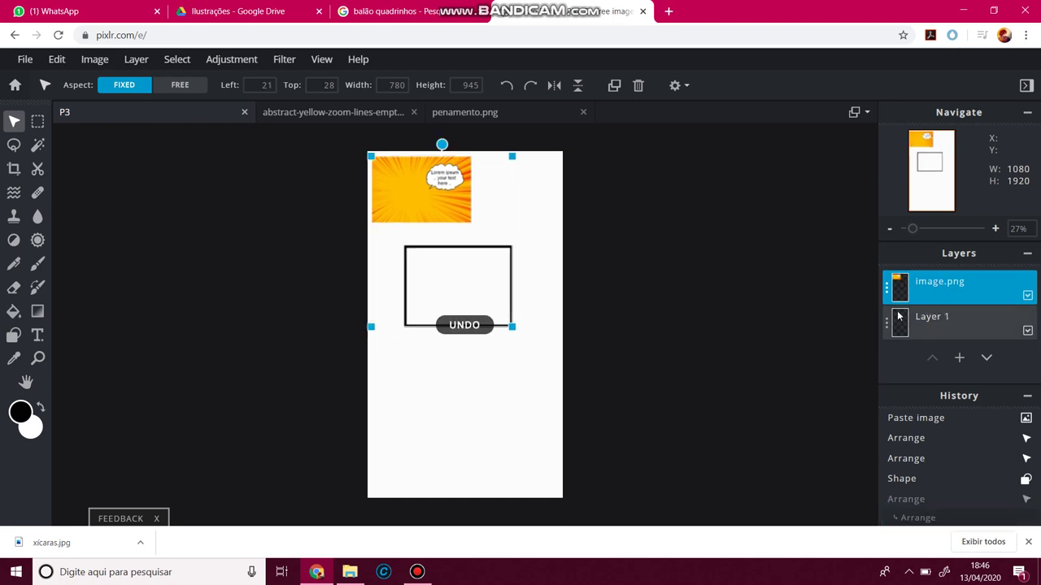
click(824, 311)
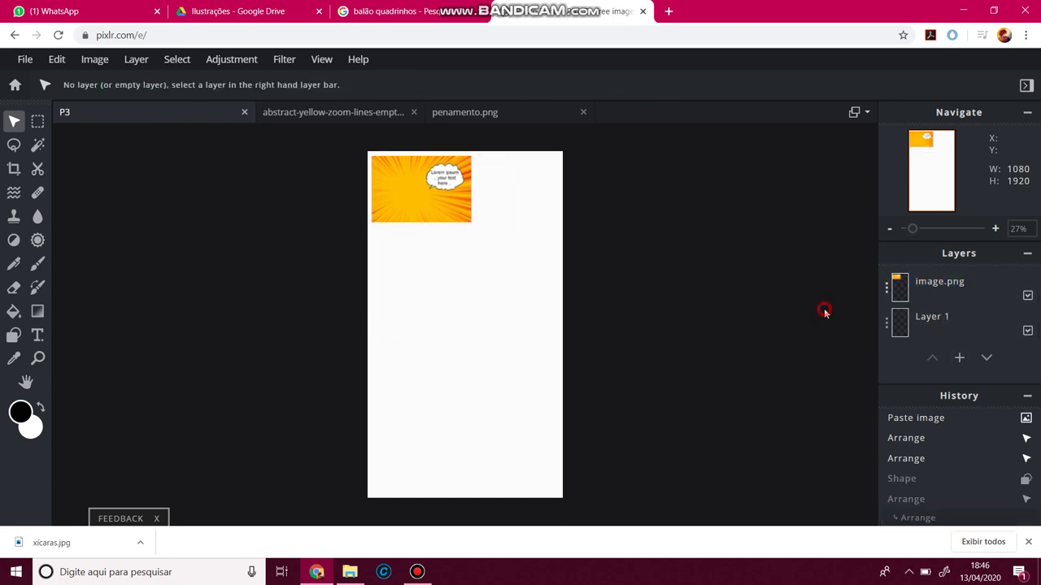
Add an empty layer above the comic image and draw a black rectangle outline on it below the comic panel.
click(959, 359)
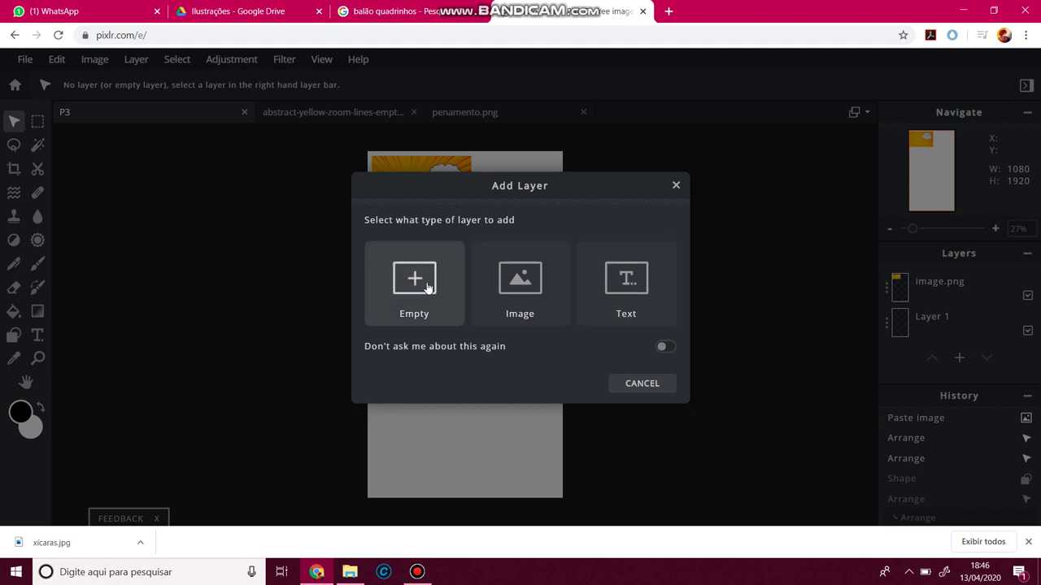
click(427, 290)
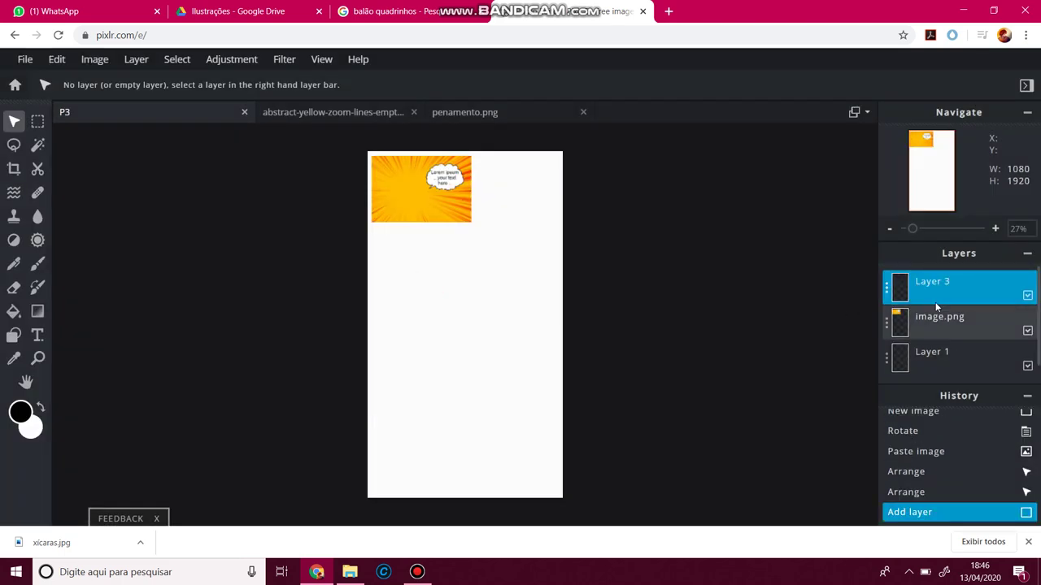
click(14, 335)
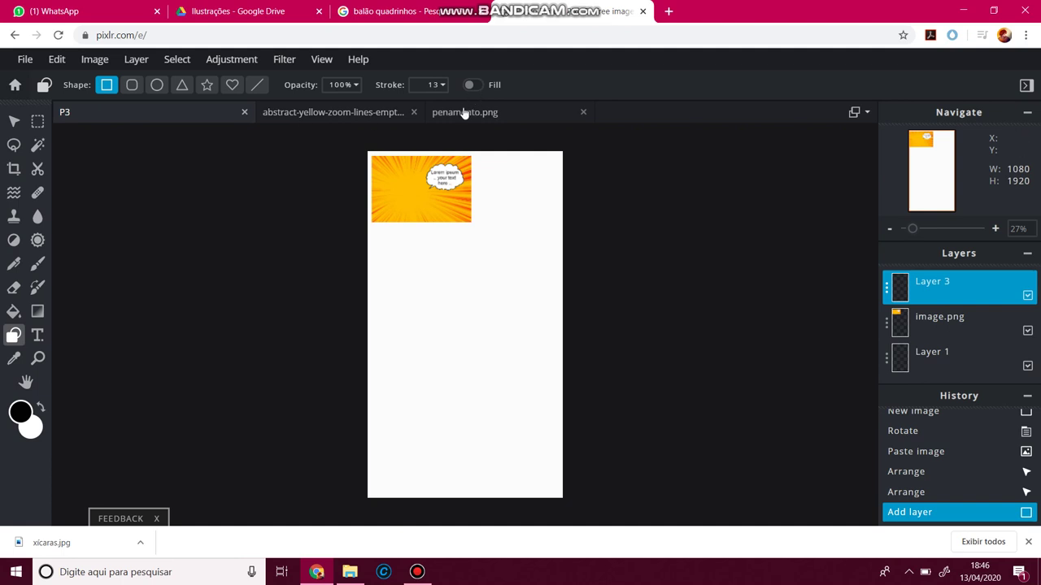
drag(395, 247, 508, 326)
Move the outline over the comic panel and scale it to about 557 × 390 pixels at left 19, top 21.
key(v)
drag(453, 282, 429, 188)
drag(483, 235, 423, 219)
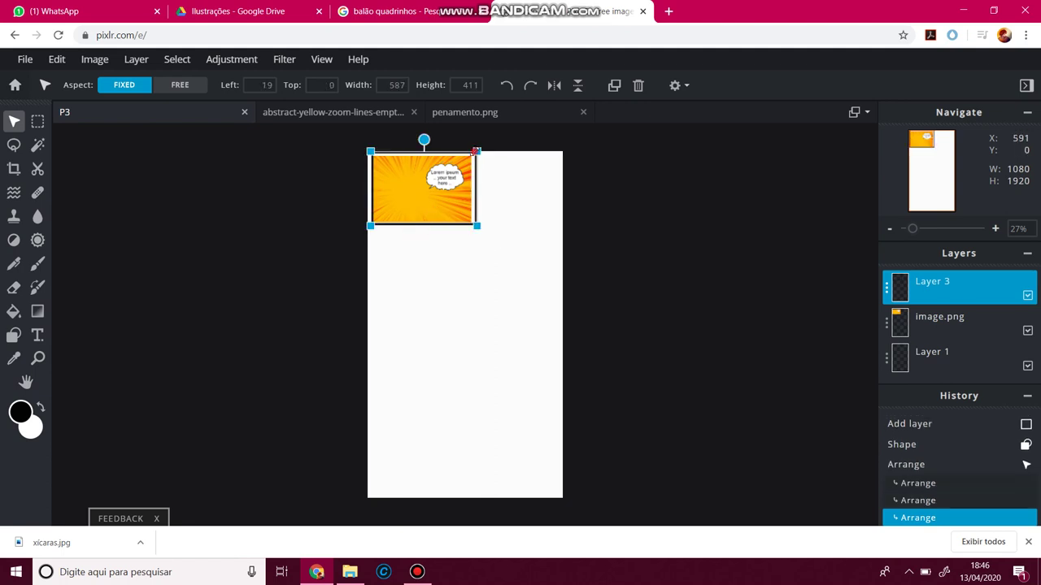
drag(476, 152, 472, 153)
click(520, 171)
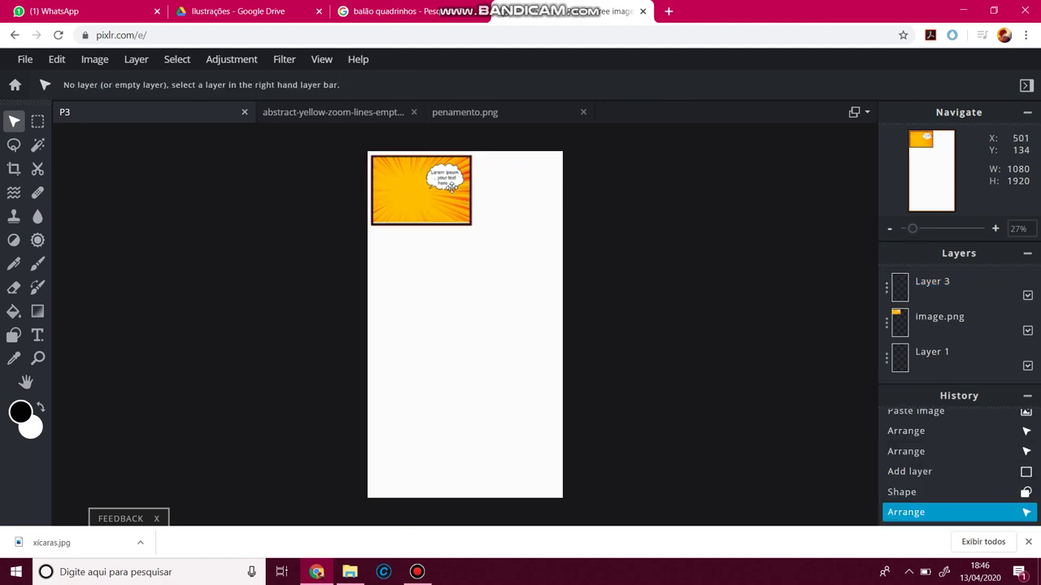
click(938, 315)
click(941, 297)
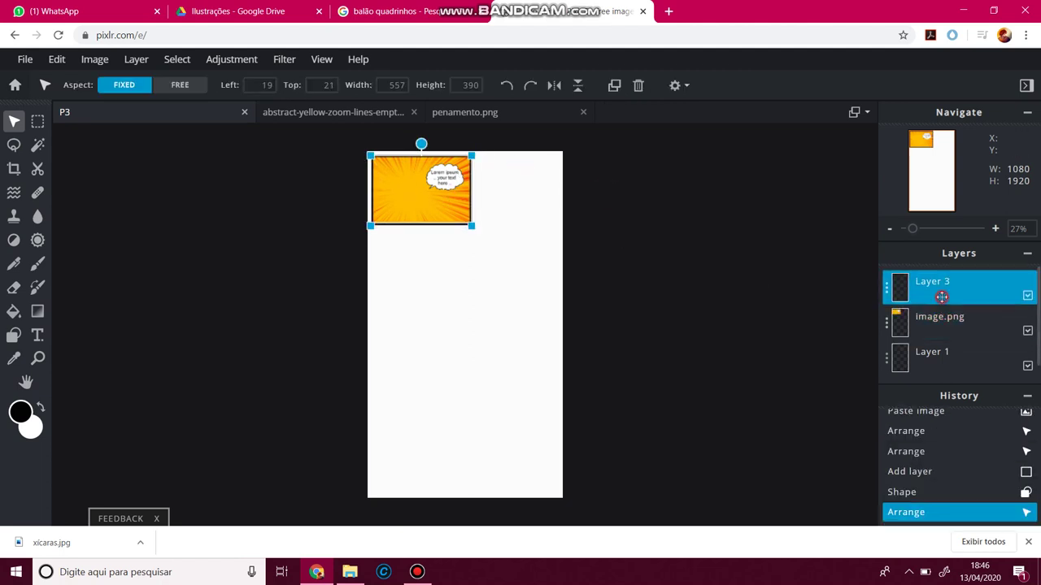
key(ctrl+v)
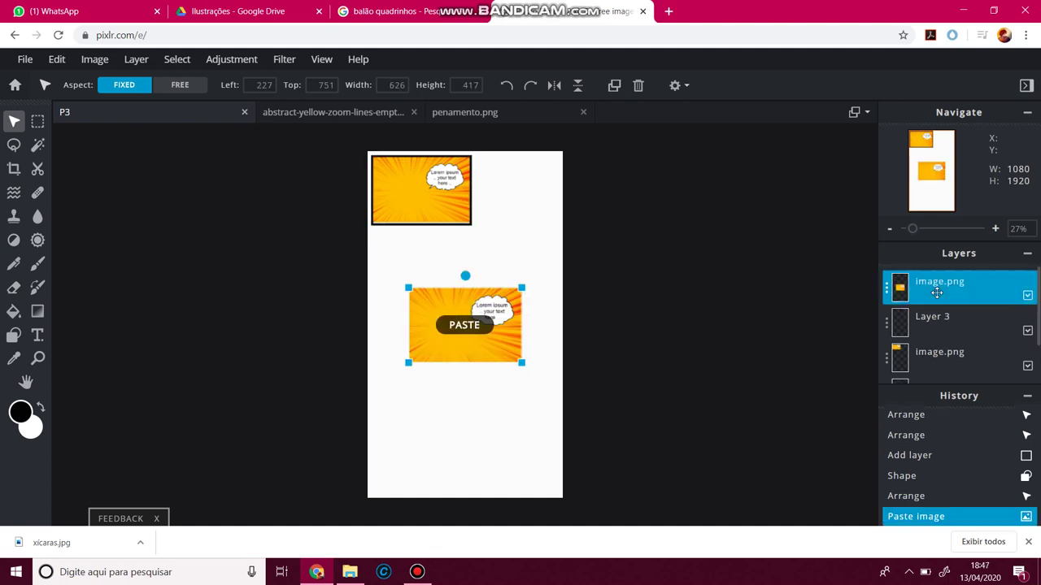
key(ctrl+z)
Duplicate the outline layer, rotate the copy a quarter turn and place it to the right of the comic panel.
click(909, 291)
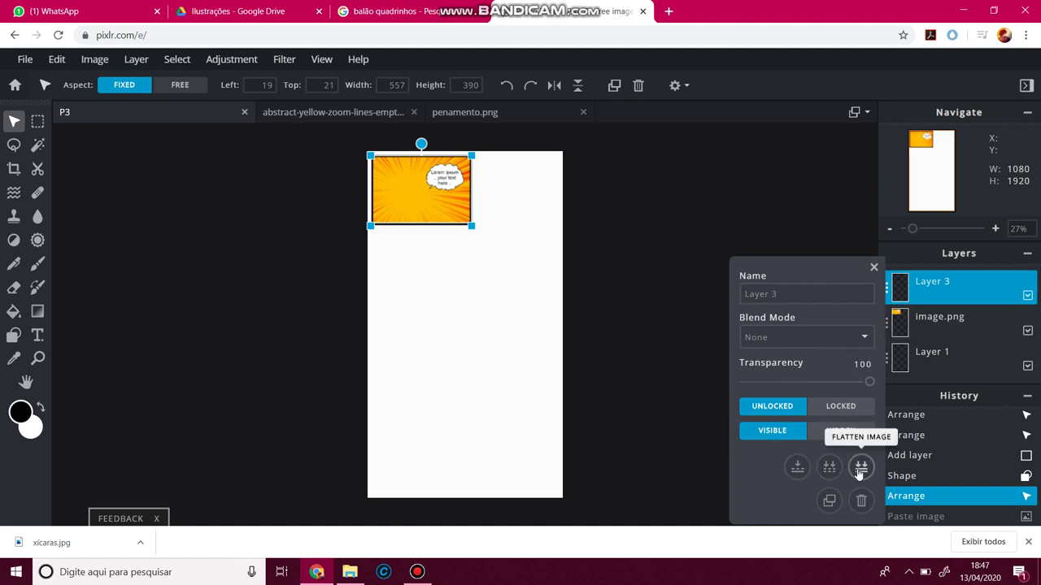
click(829, 501)
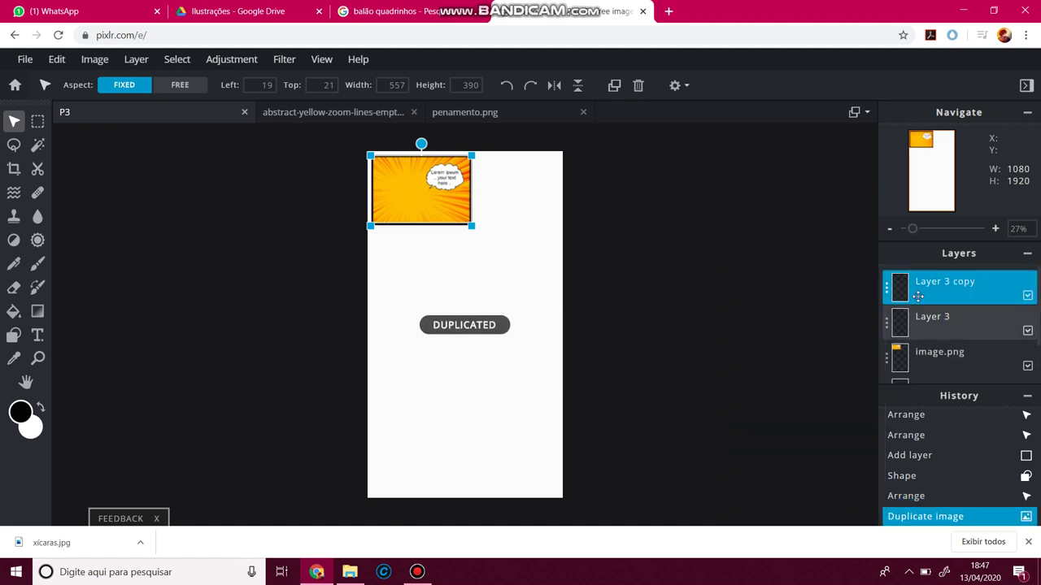
drag(468, 209, 482, 288)
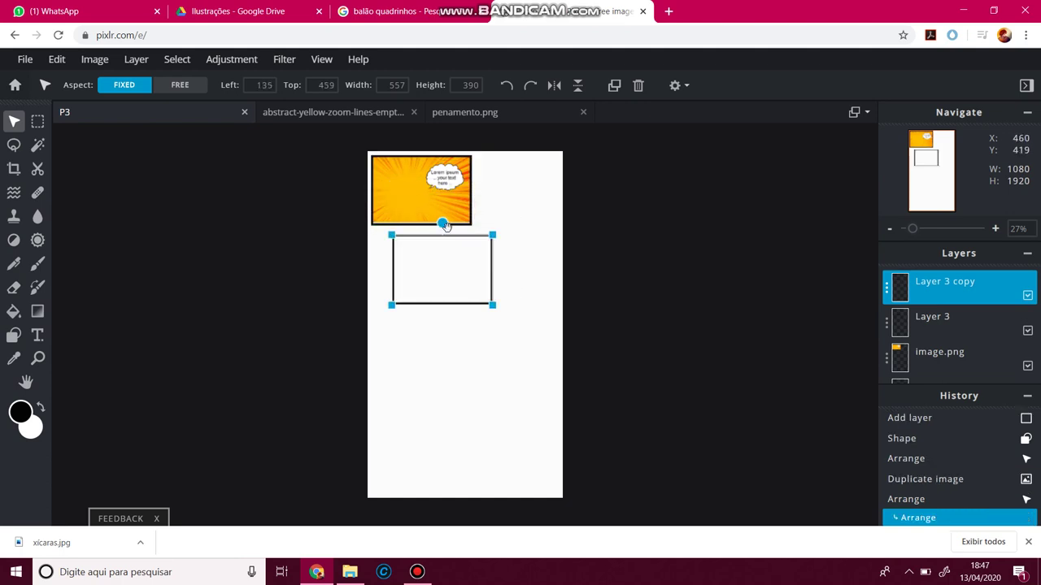
drag(441, 223, 520, 197)
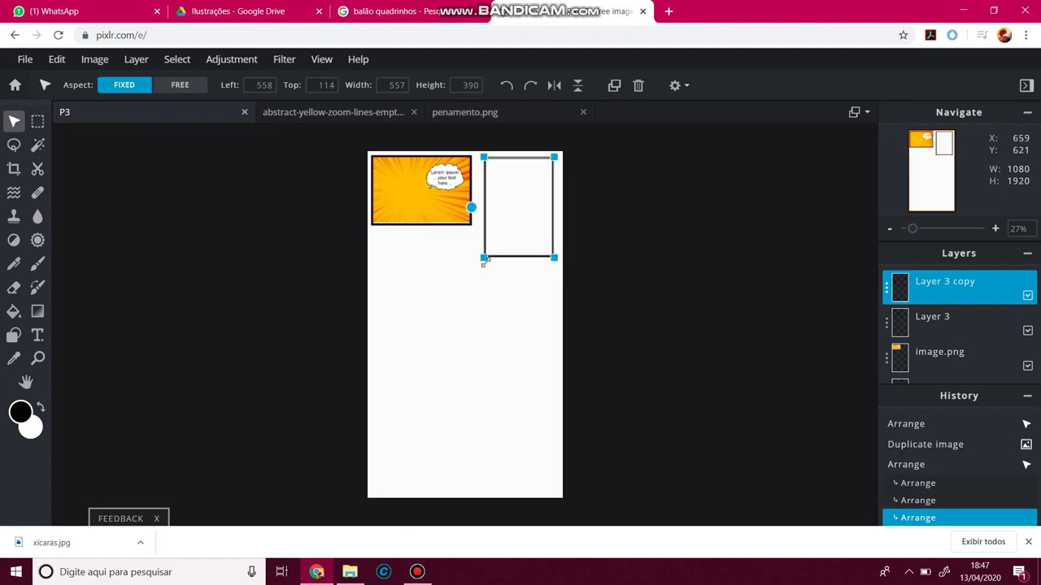
Stretch the rotated outline with free aspect into a tall frame about 393 × 1220 pixels at left 649, top 42.
mouse_move(484, 261)
mouse_down()
mouse_move(472, 269)
mouse_move(501, 261)
mouse_up()
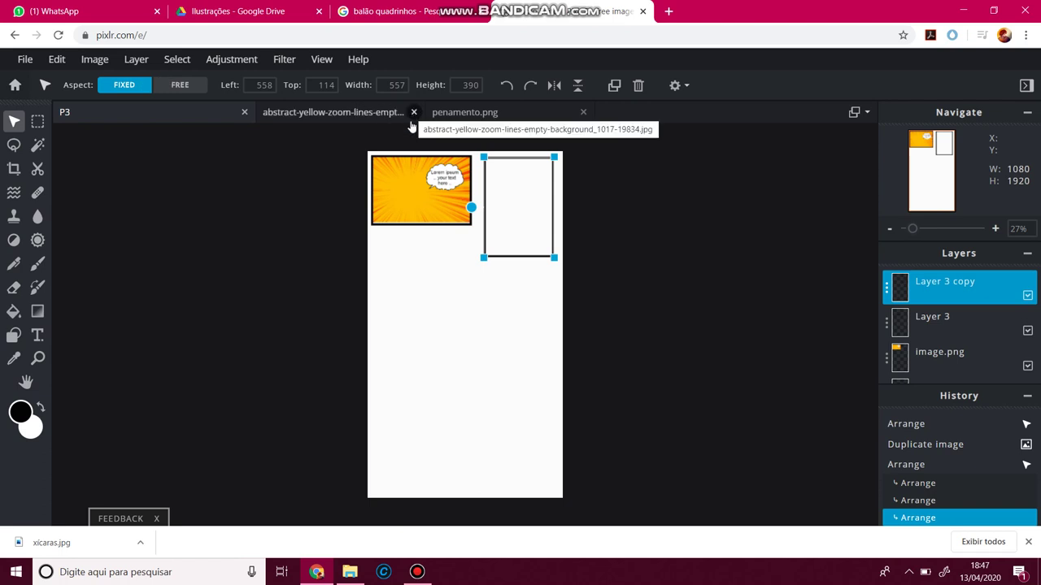
click(175, 86)
drag(483, 258, 485, 380)
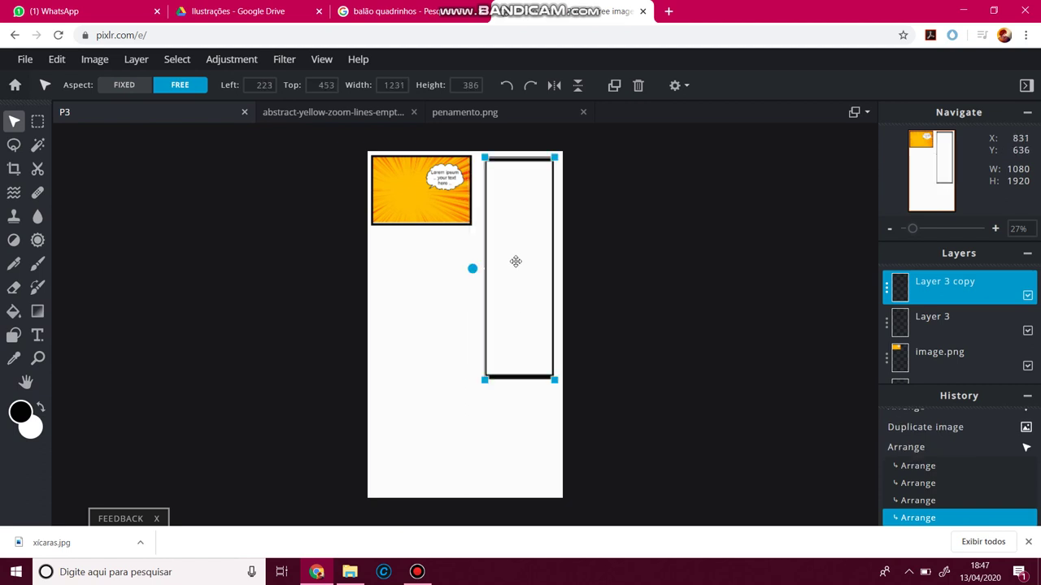
click(458, 341)
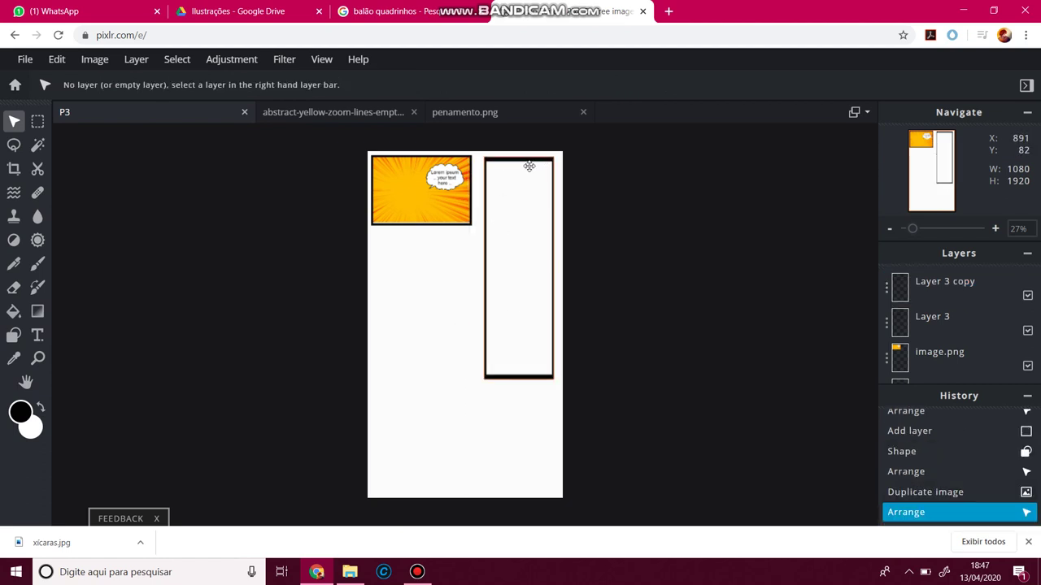
click(513, 217)
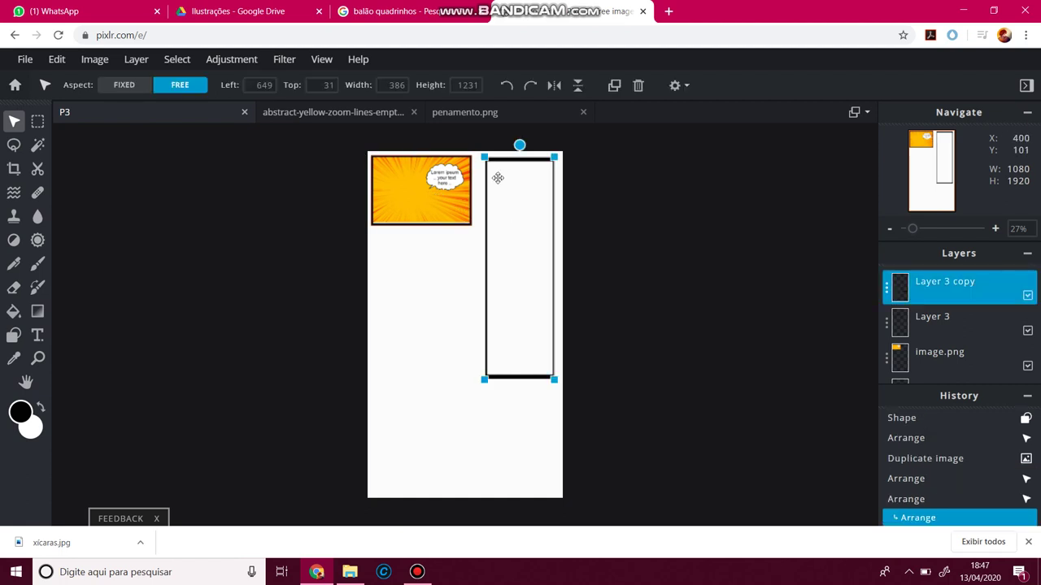
drag(554, 156, 556, 159)
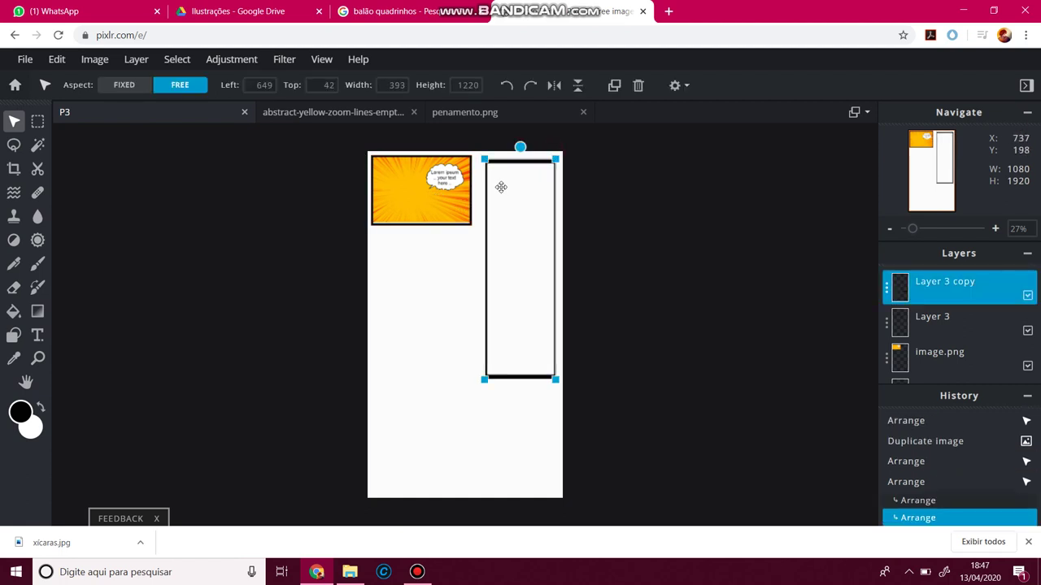
Duplicate the tall outline and reshape the copy into a wide frame along the page's lower edge, about 1015 × 542 pixels at left 27, top 1304.
click(936, 282)
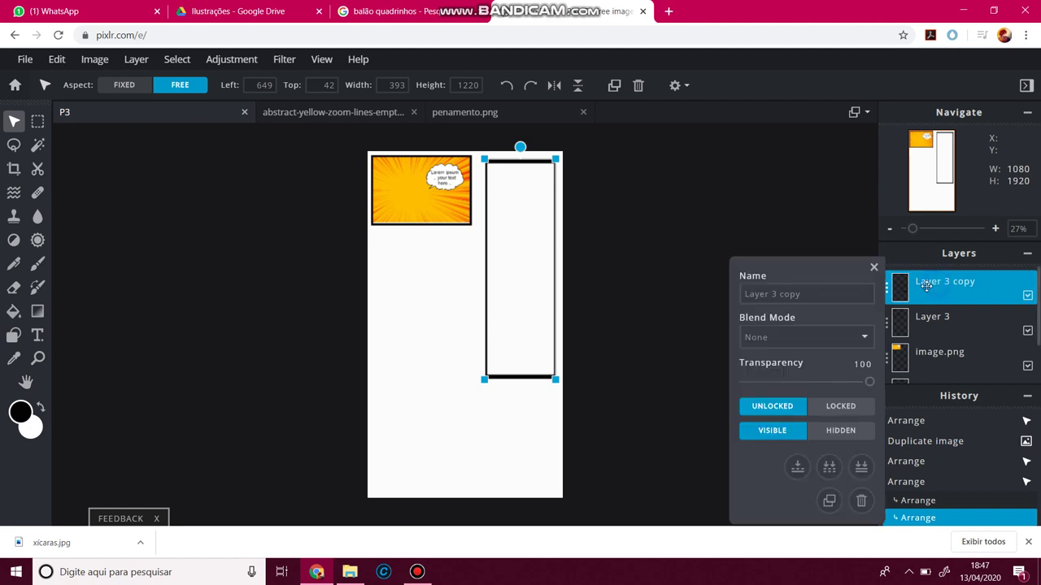
click(830, 502)
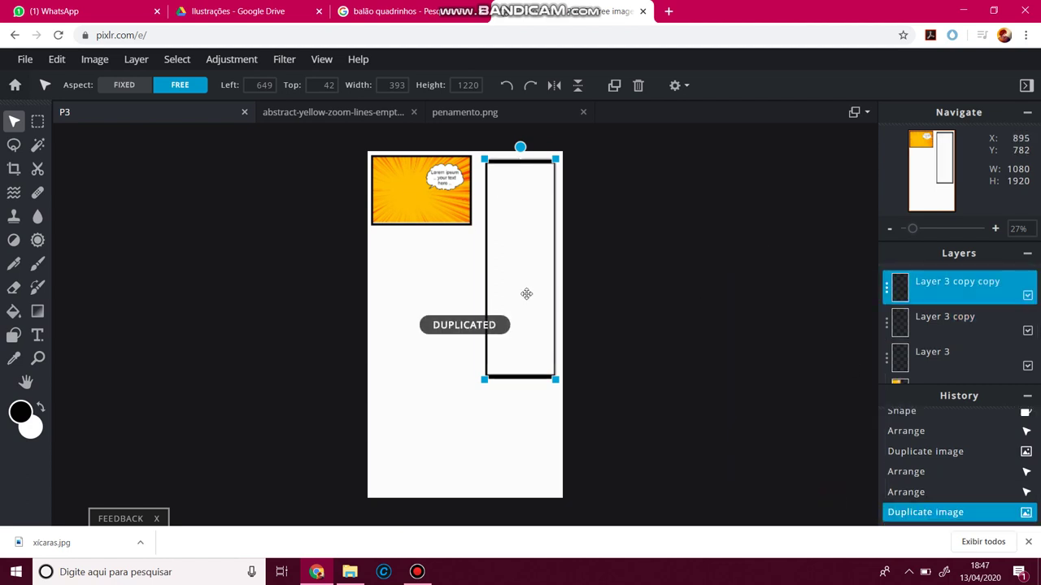
drag(525, 292, 432, 355)
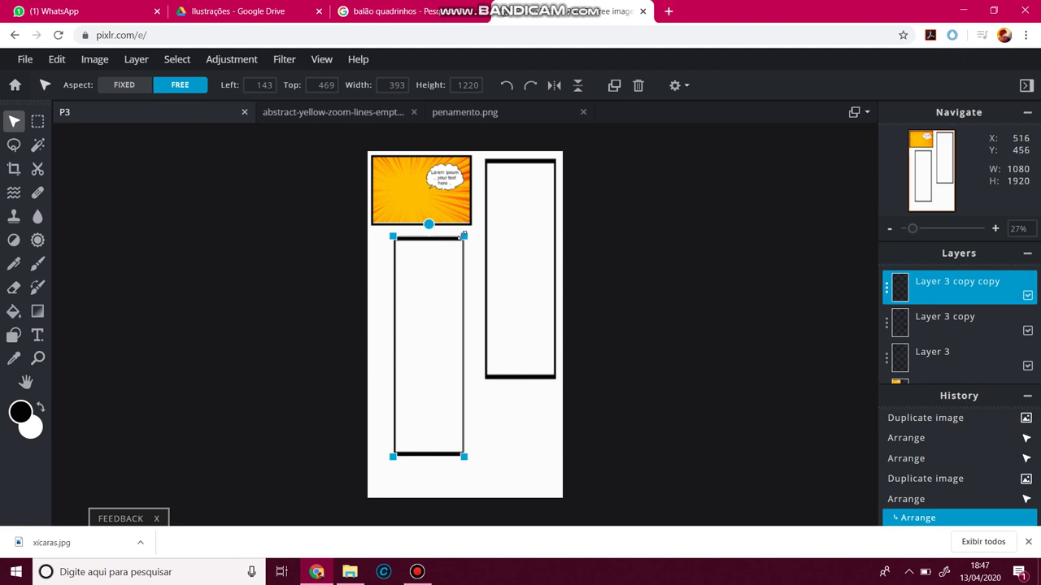
drag(462, 235, 546, 391)
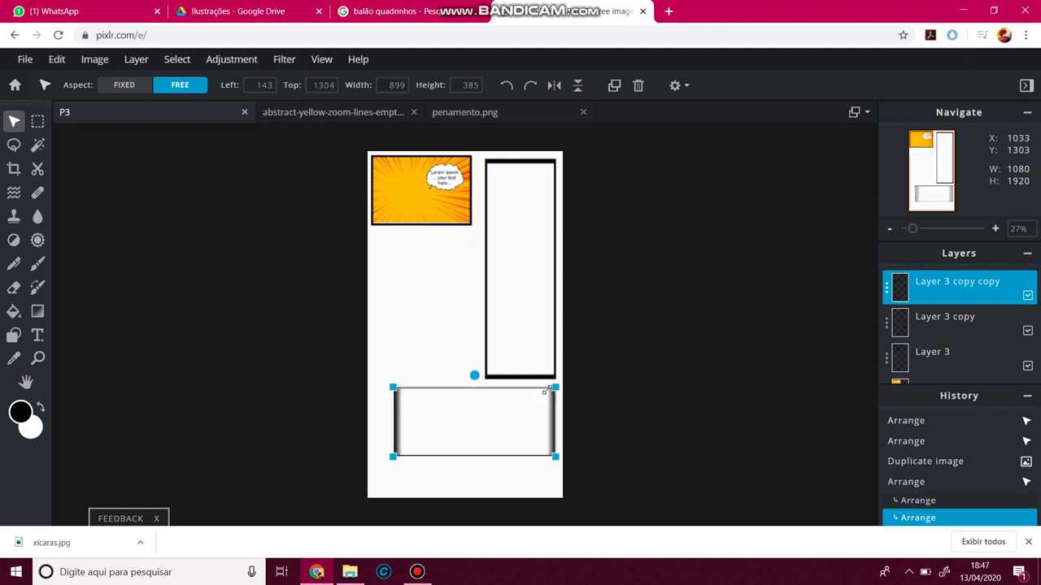
drag(392, 457, 373, 485)
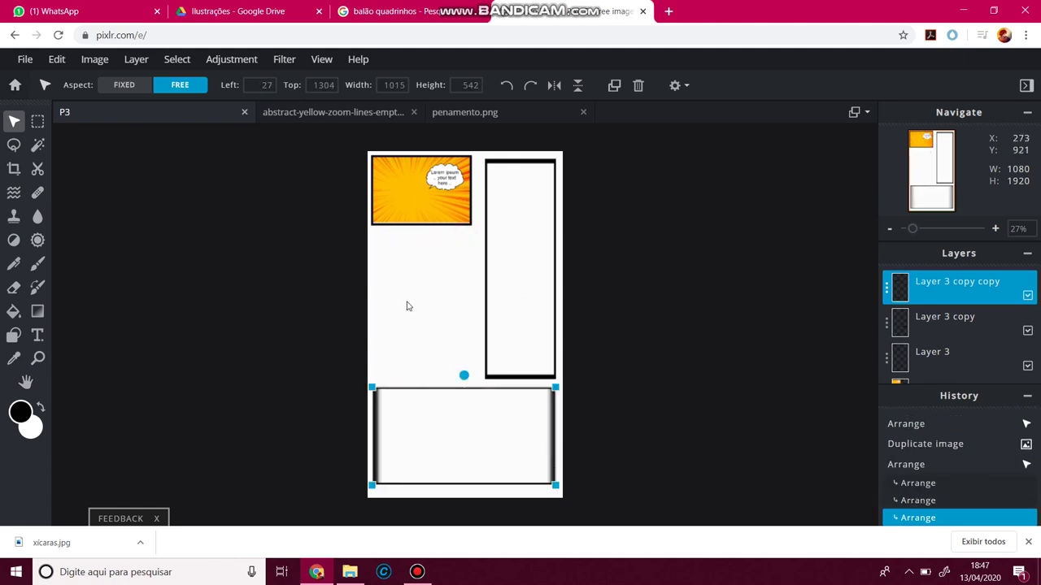
click(418, 295)
Start opening an image file and browse to the Ilustrações folder inside Imagens.
click(25, 59)
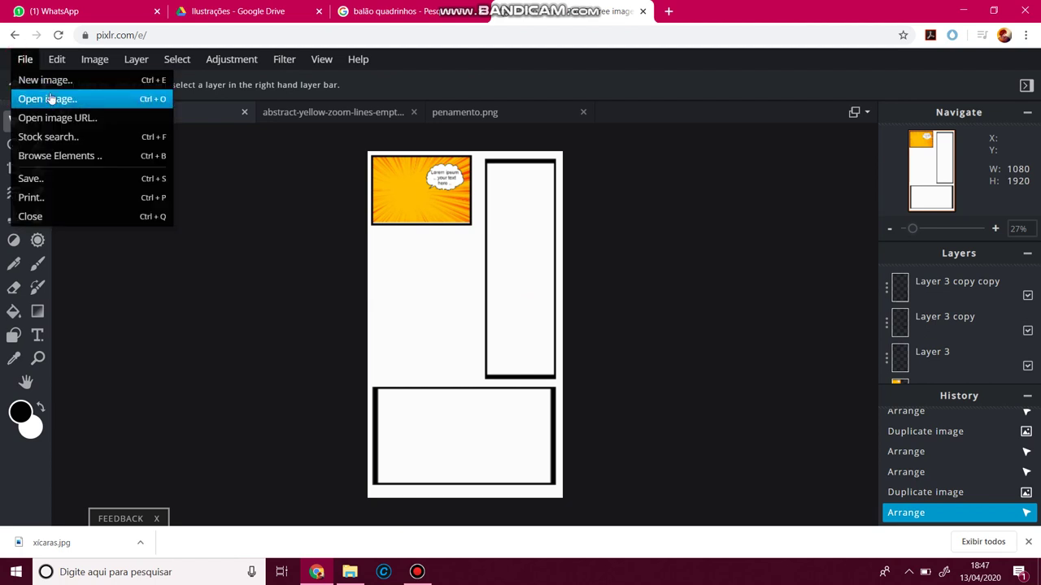
click(48, 99)
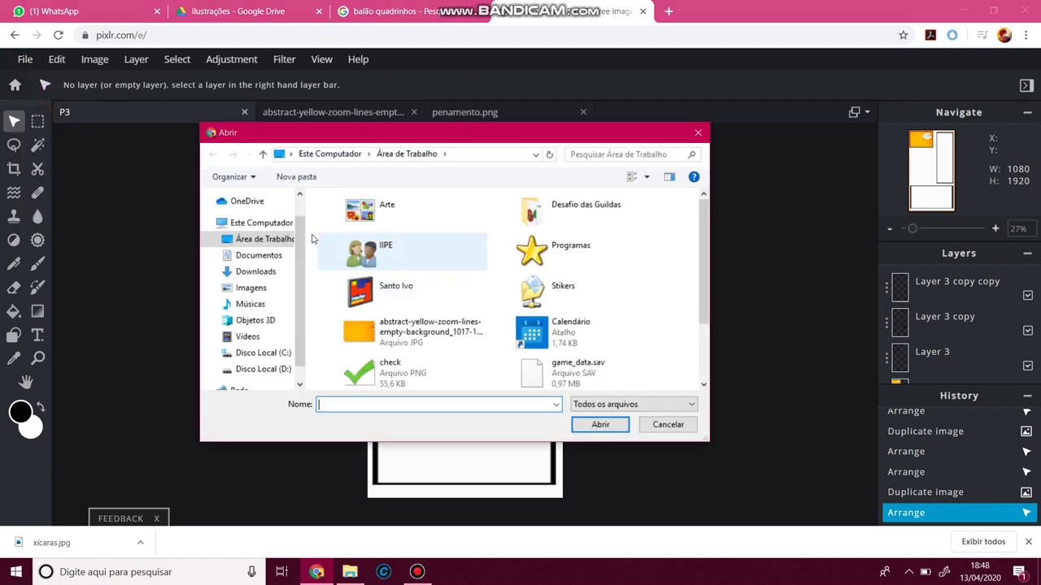
click(252, 288)
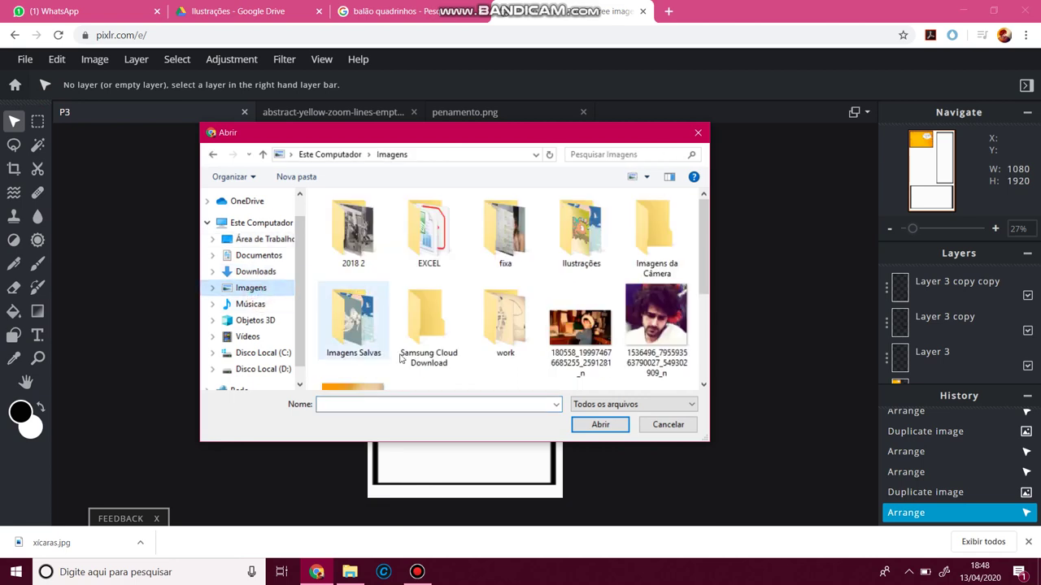
click(424, 574)
click(421, 574)
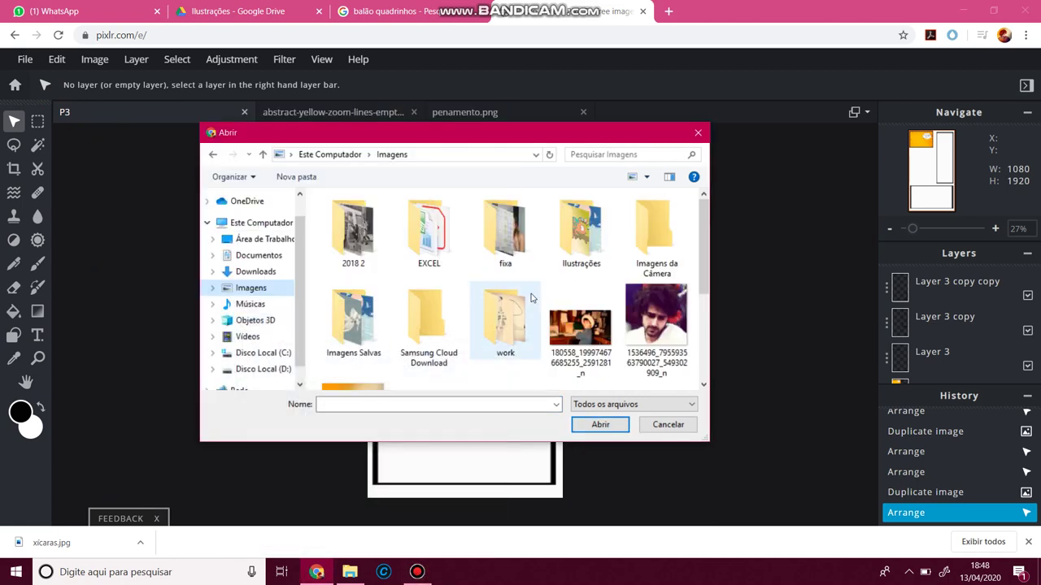
double_click(580, 232)
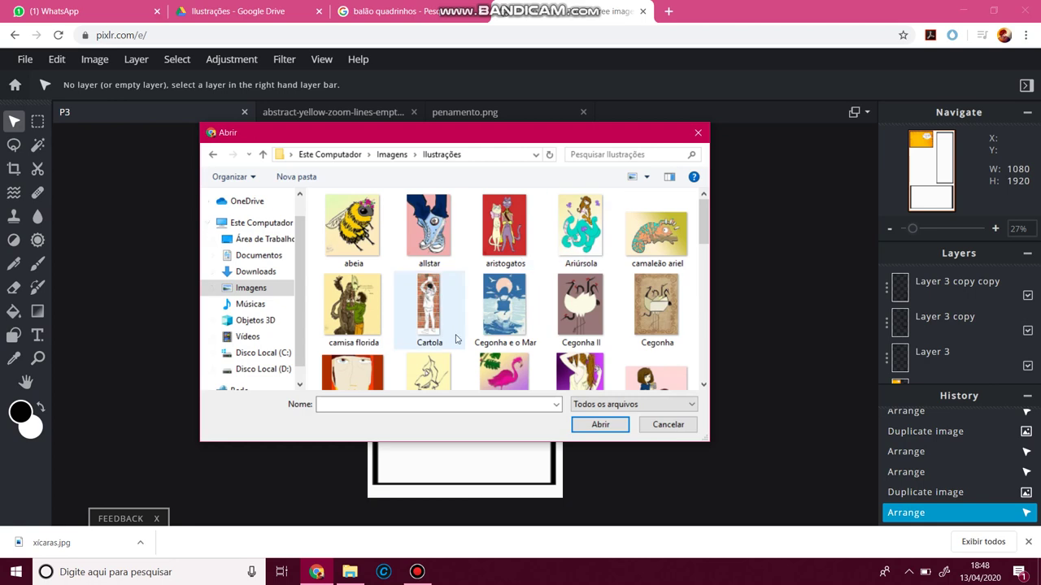
Open the illustration mascotes sereia.jpg and unlock its Background layer.
scroll(432, 287, down, 5)
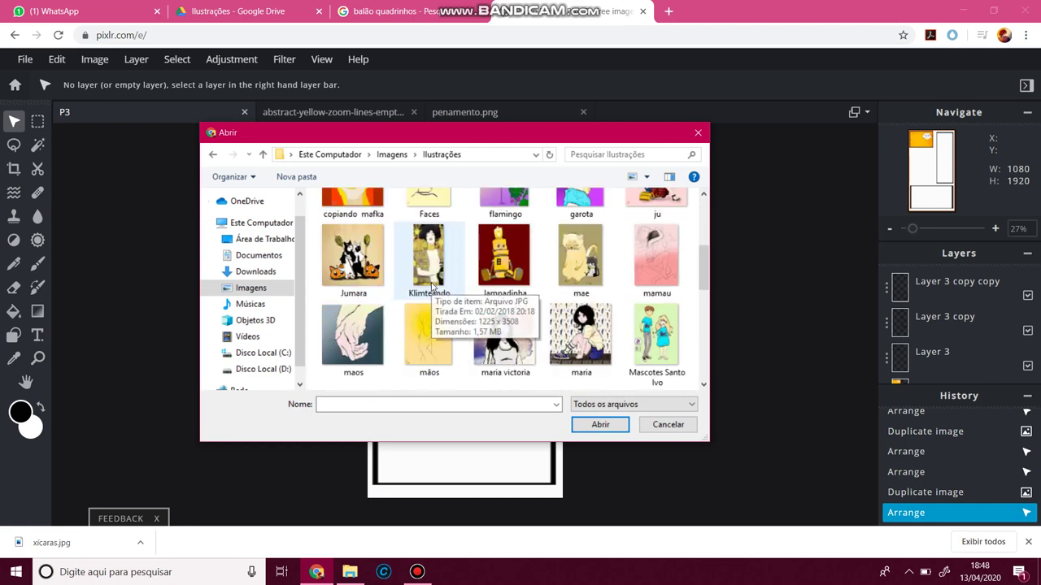
scroll(593, 280, down, 2)
scroll(593, 280, down, 1)
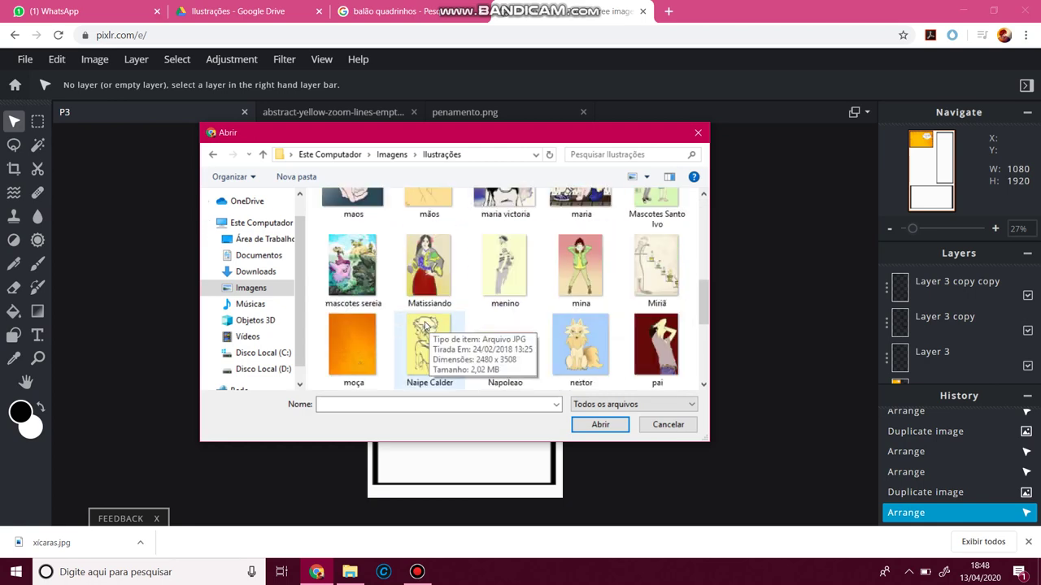
click(357, 265)
click(602, 425)
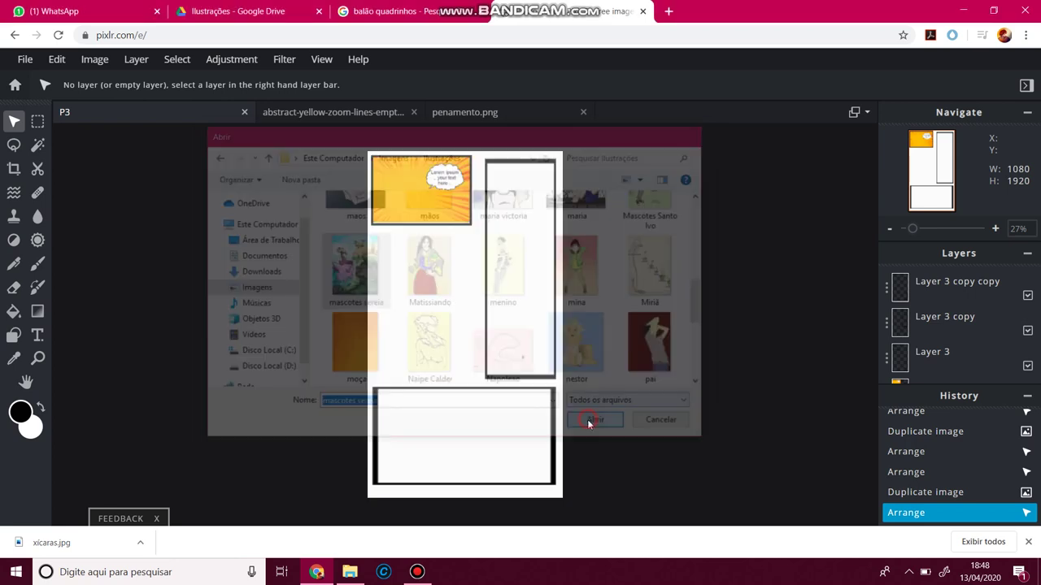
click(605, 423)
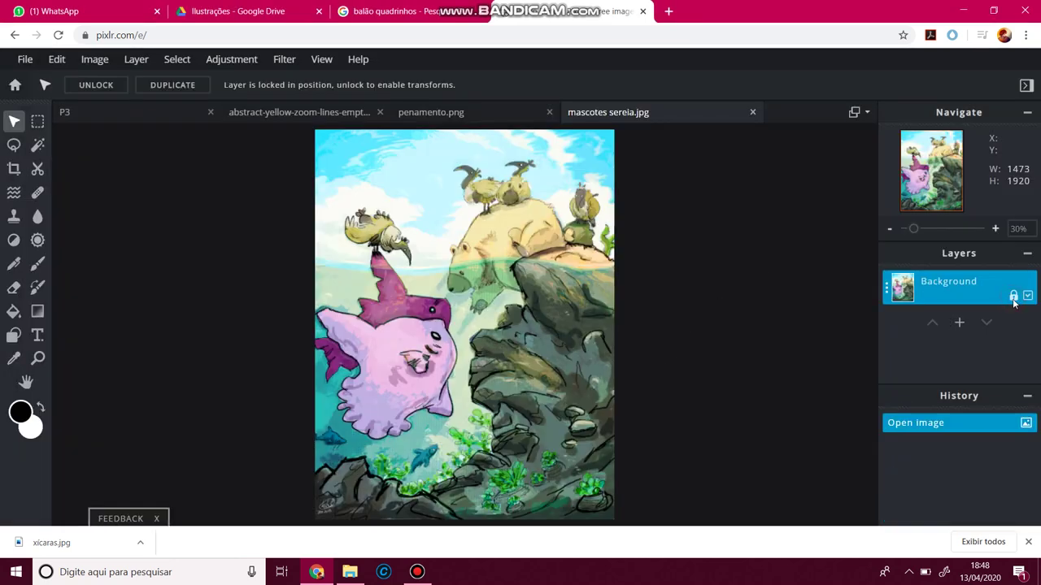
click(1013, 298)
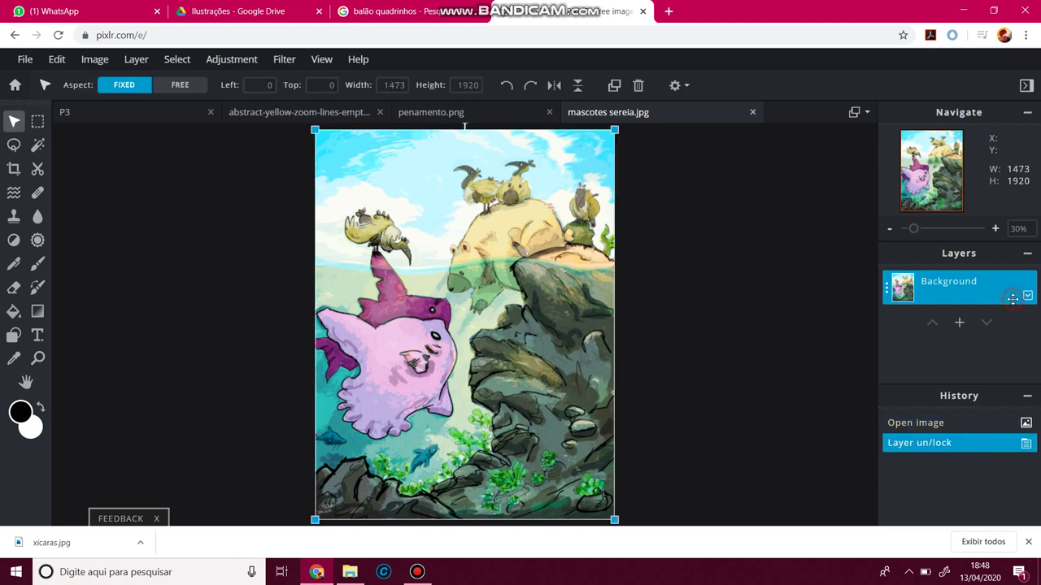
Select the whole mascotes sereia.jpg illustration with the rectangular marquee, copy it, and paste it into the P3 page.
click(38, 121)
scroll(314, 236, down, 1)
drag(317, 178, 602, 460)
key(ctrl+c)
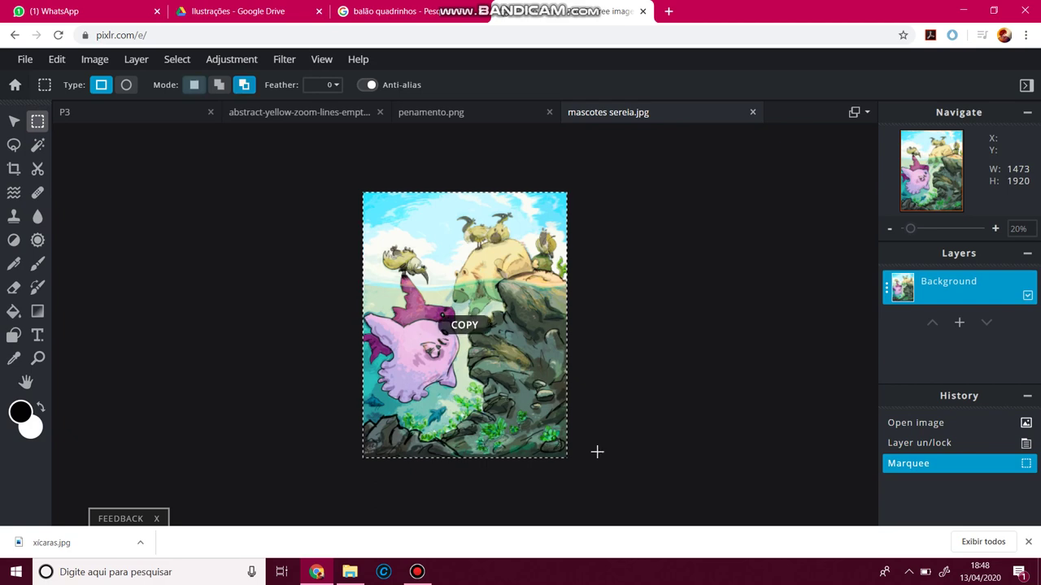
click(160, 119)
key(ctrl+v)
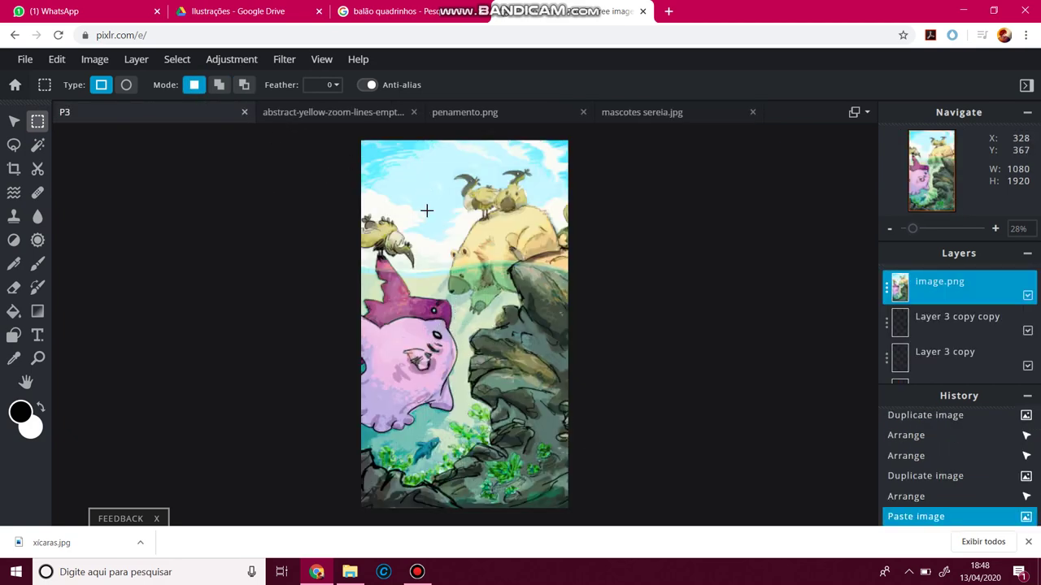
Free transform the pasted illustration to about 660 × 924 pixels, placing it below the yellow panel and beside the tall frame.
click(103, 67)
mouse_move(127, 65)
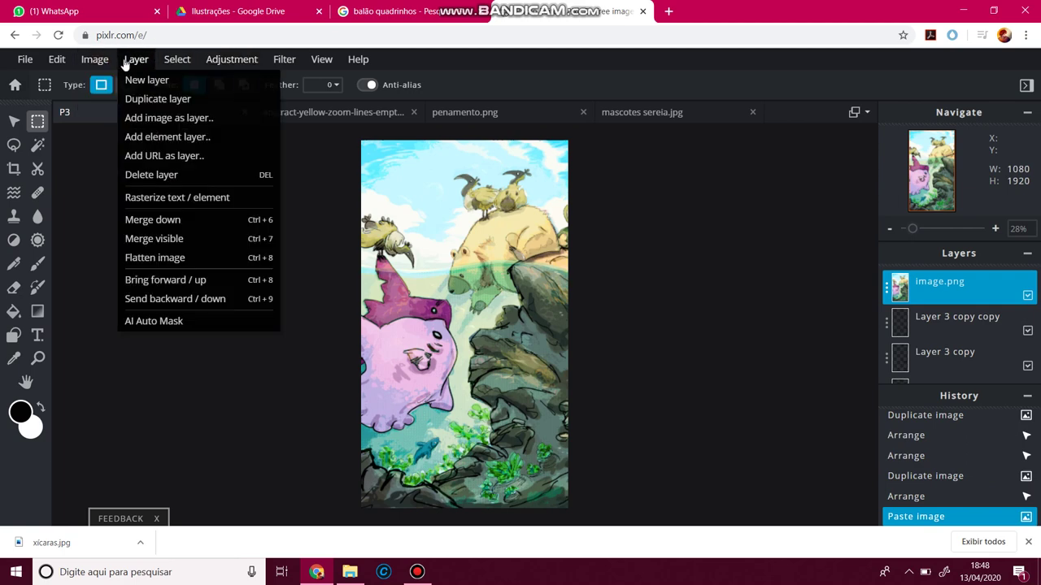
mouse_move(51, 65)
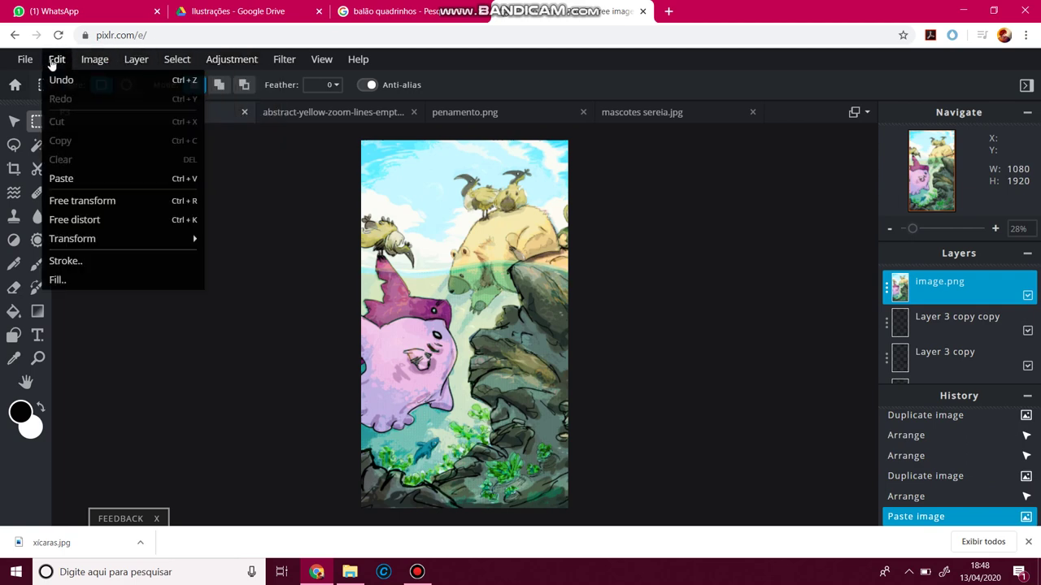
click(98, 201)
drag(611, 138, 592, 354)
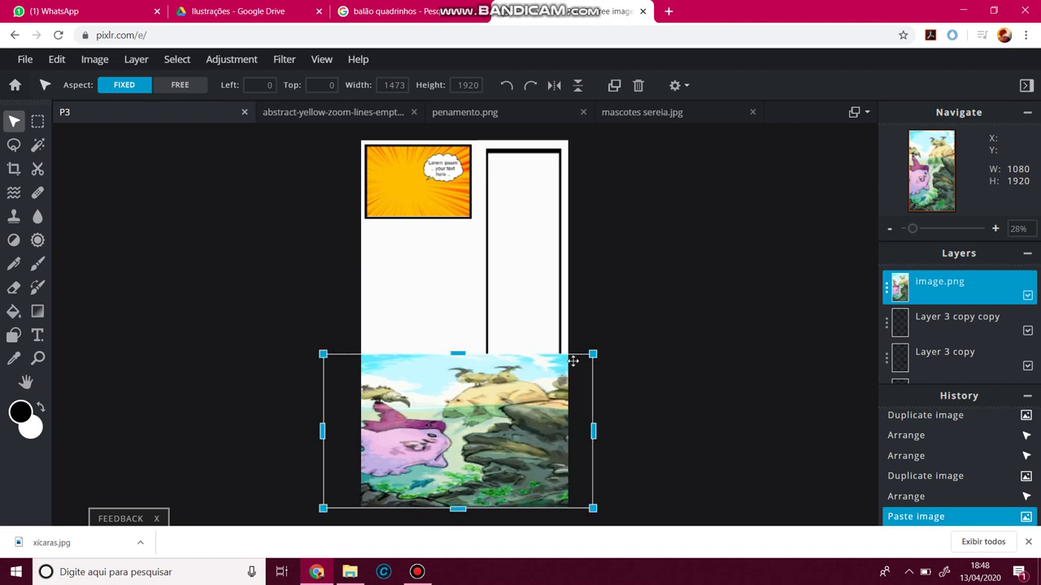
drag(584, 383, 601, 280)
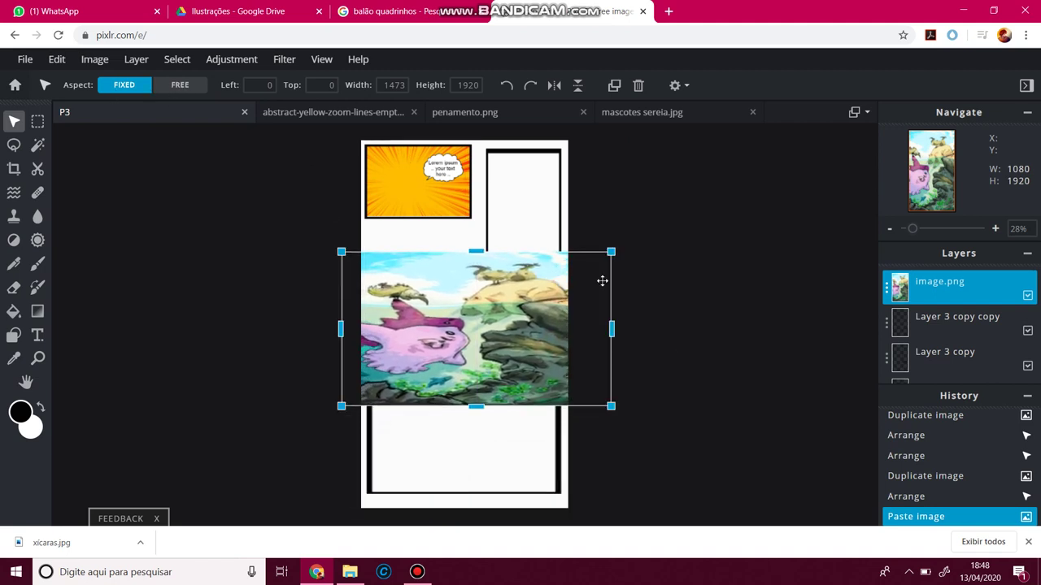
drag(614, 333, 446, 287)
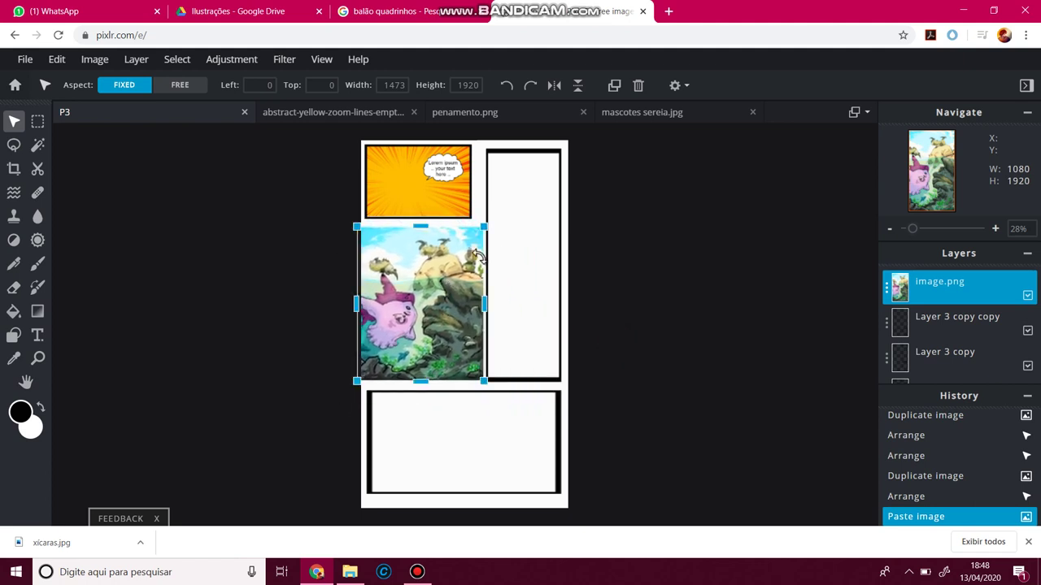
drag(421, 227, 420, 215)
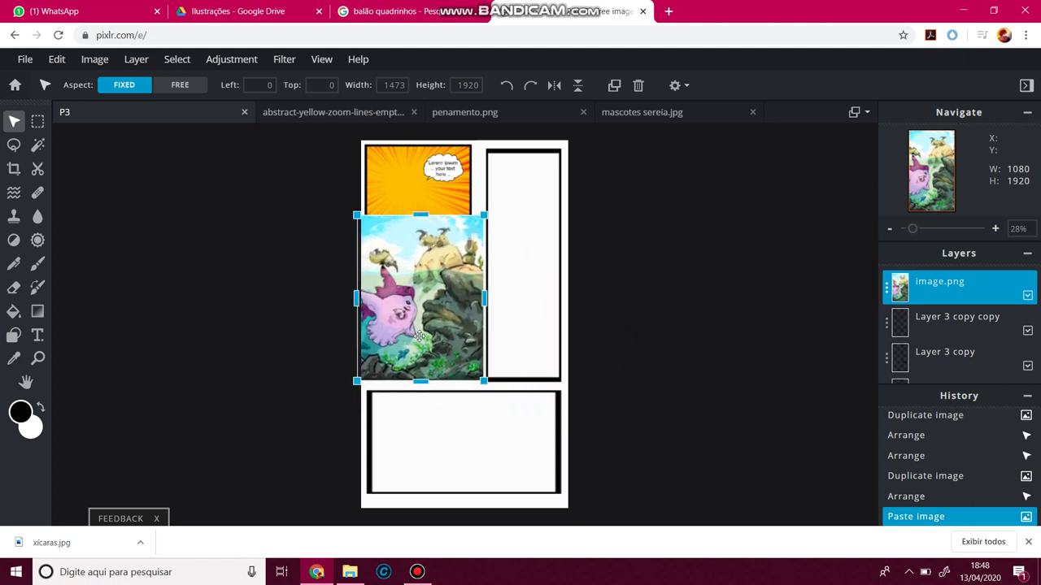
drag(419, 382, 418, 392)
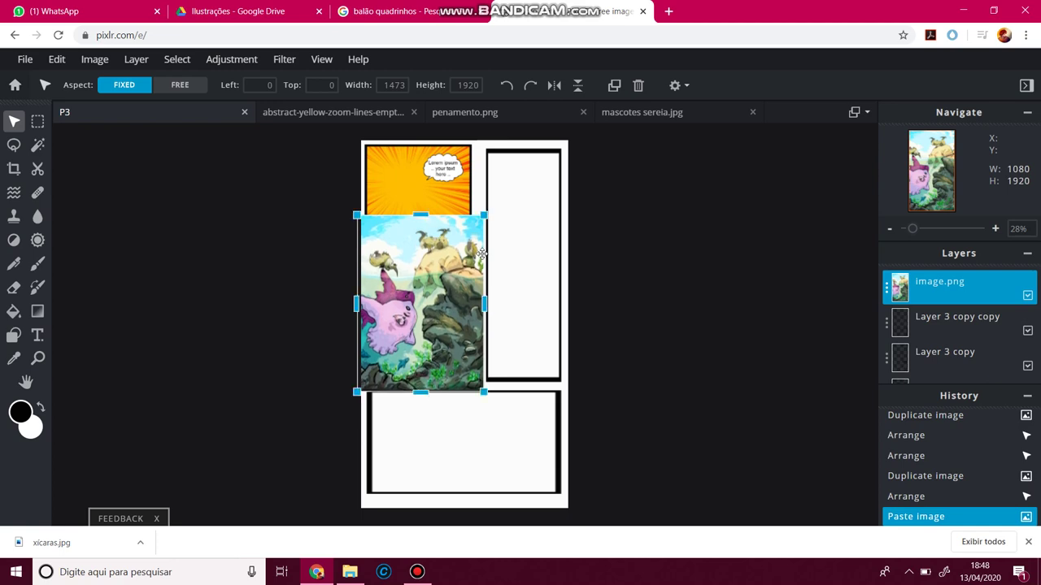
click(547, 242)
click(622, 329)
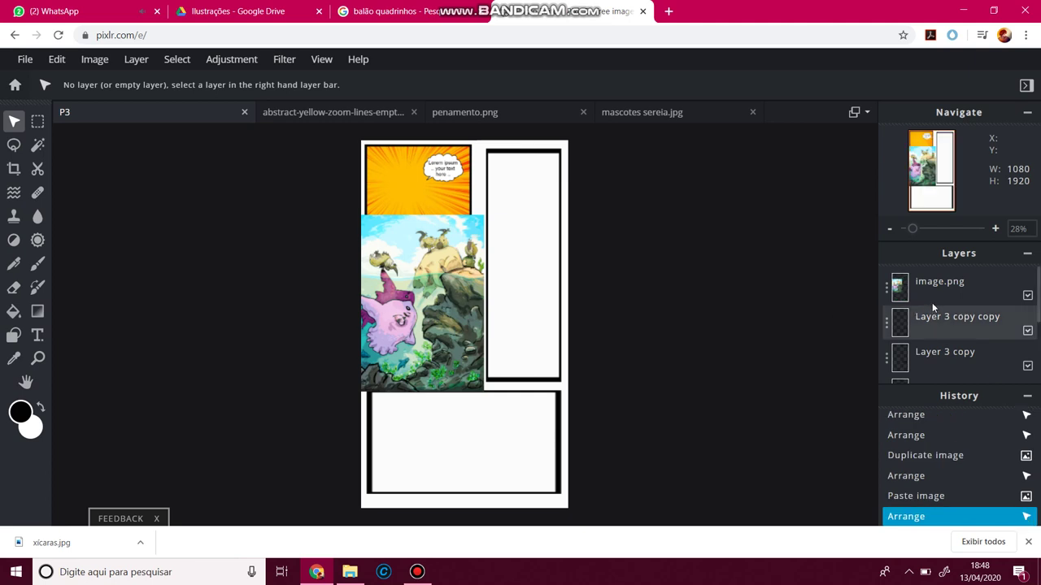
Move the mermaid illustration's layer below Layer 3 and its copies in the layer stack.
click(931, 292)
drag(931, 292, 932, 348)
click(632, 225)
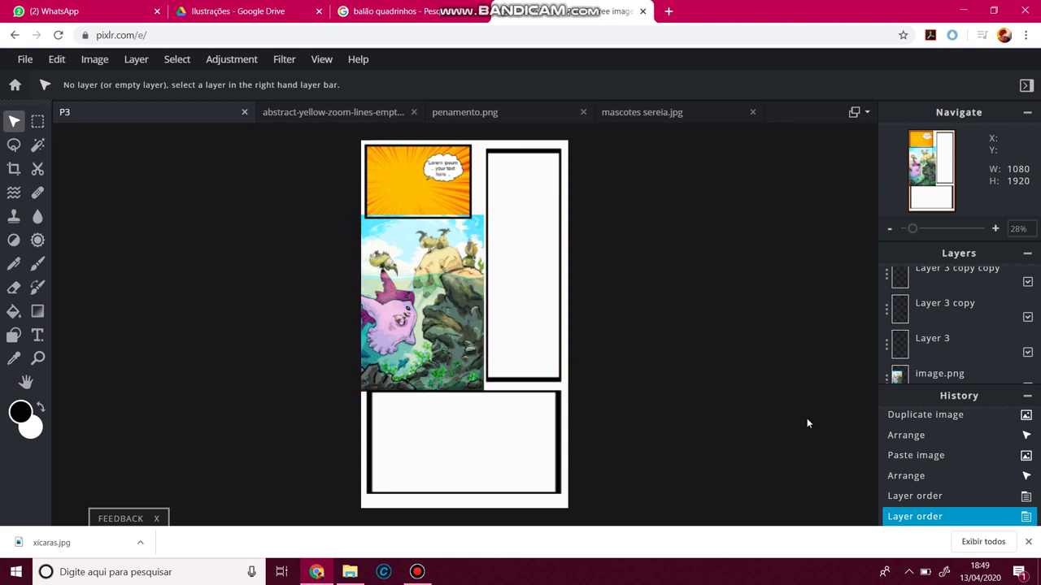
Select Layer 1 at the base of the layer stack and toggle its visibility off and on.
scroll(925, 350, down, 3)
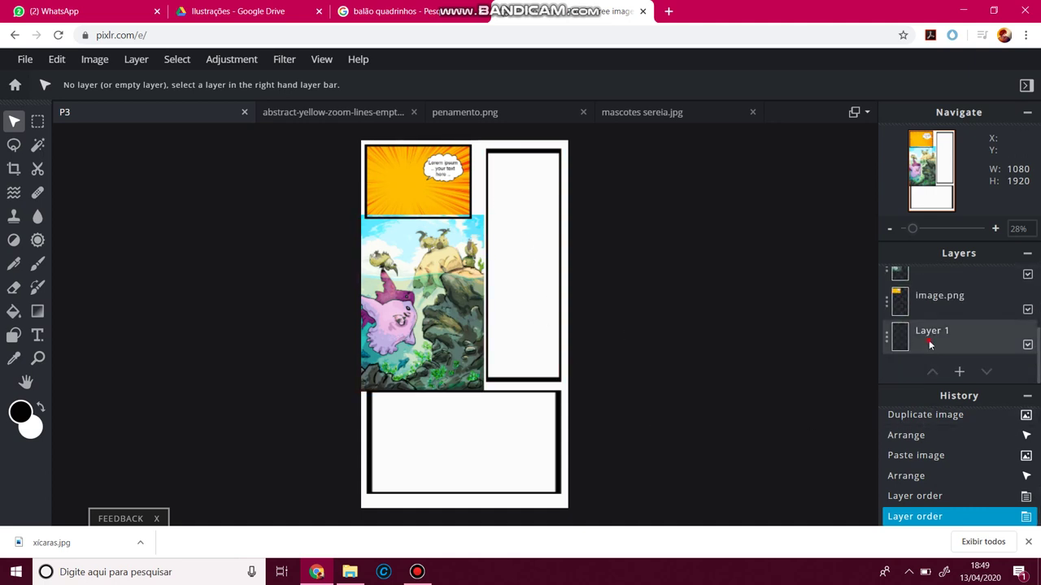
click(926, 348)
click(1028, 346)
click(1028, 345)
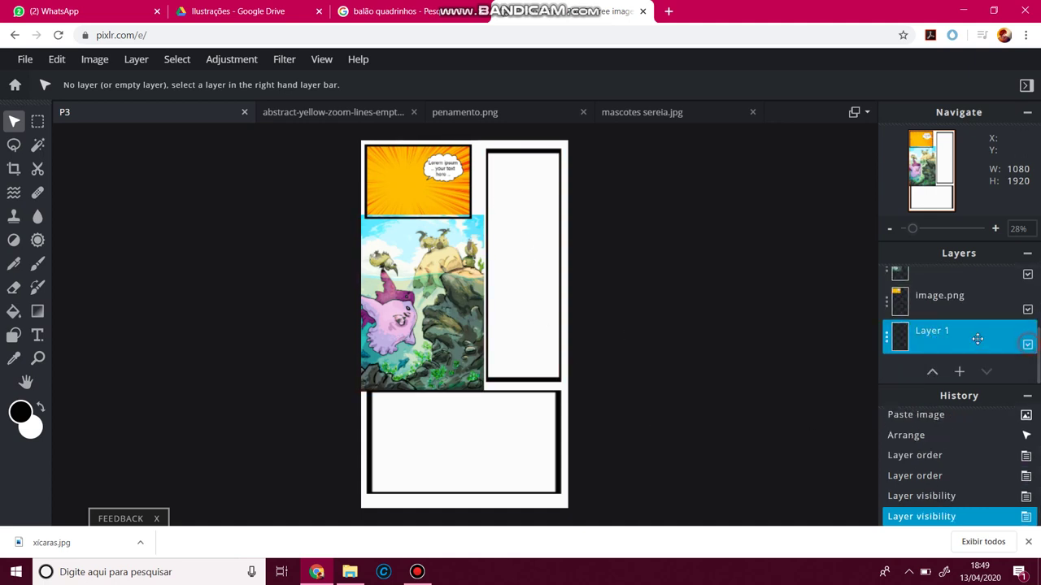
click(1026, 346)
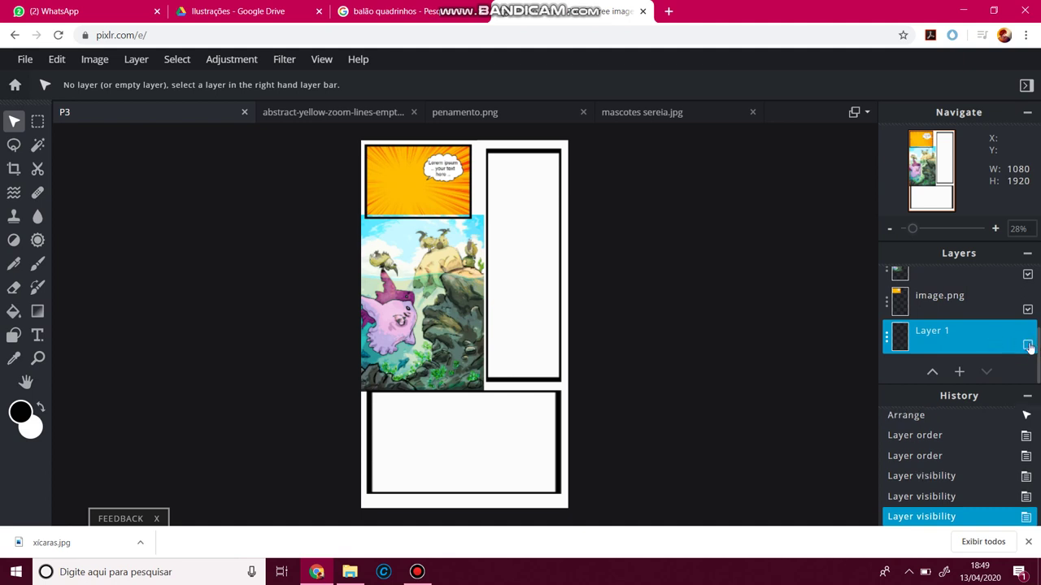
click(1028, 345)
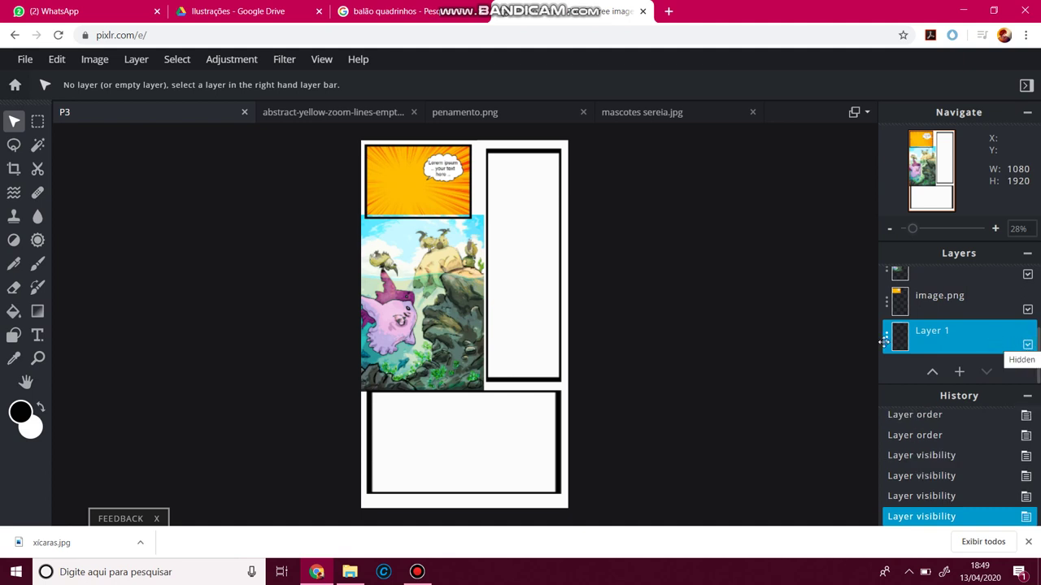
Set the foreground colour to dusty red #B37171 and fill Layer 1 with it as the page background.
click(14, 312)
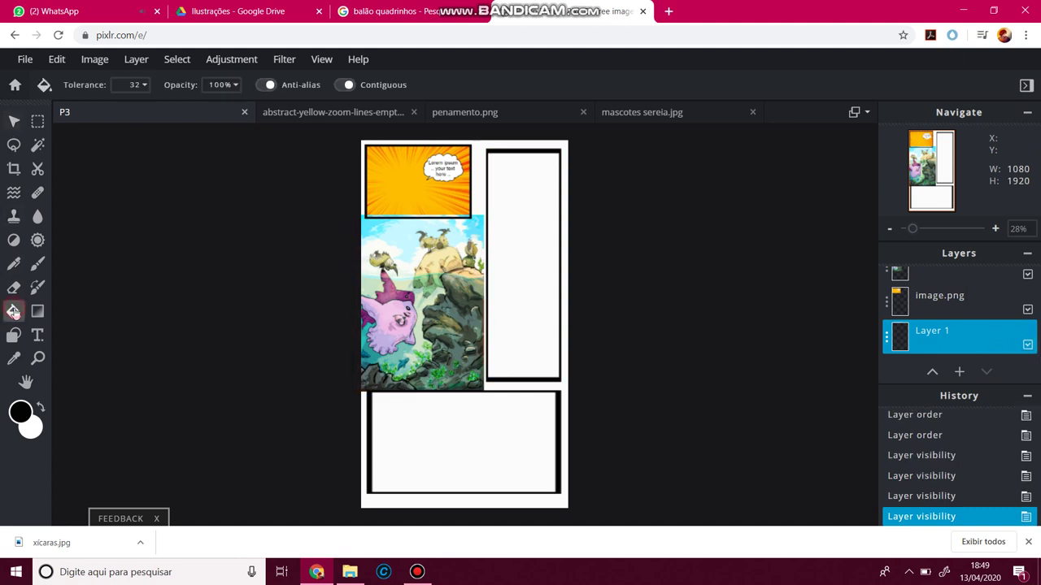
click(21, 412)
drag(434, 260, 428, 252)
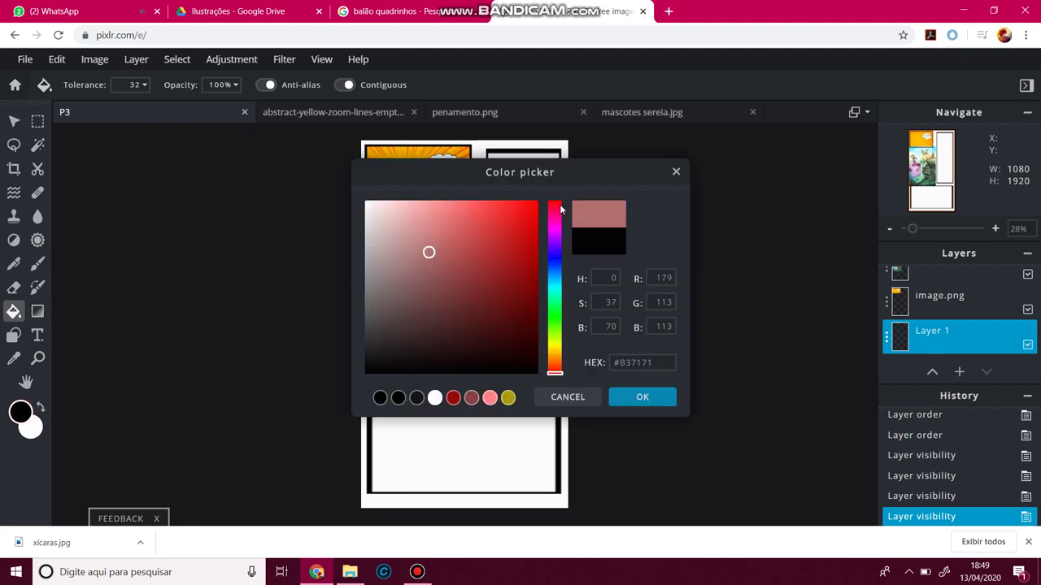
click(642, 396)
click(537, 508)
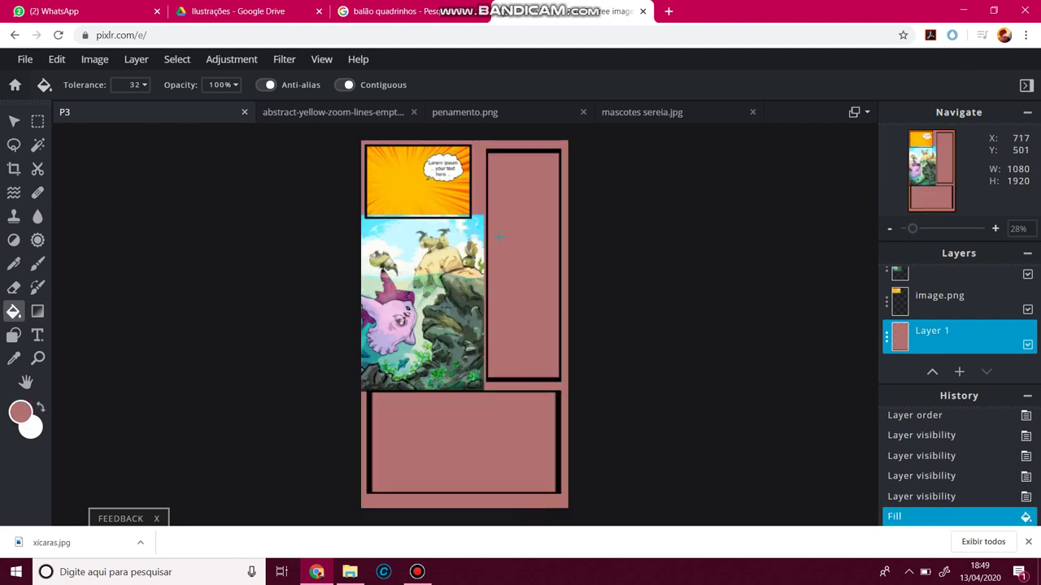
Apply a gradient on Layer 1 running down the page from the dusty red to white.
click(38, 310)
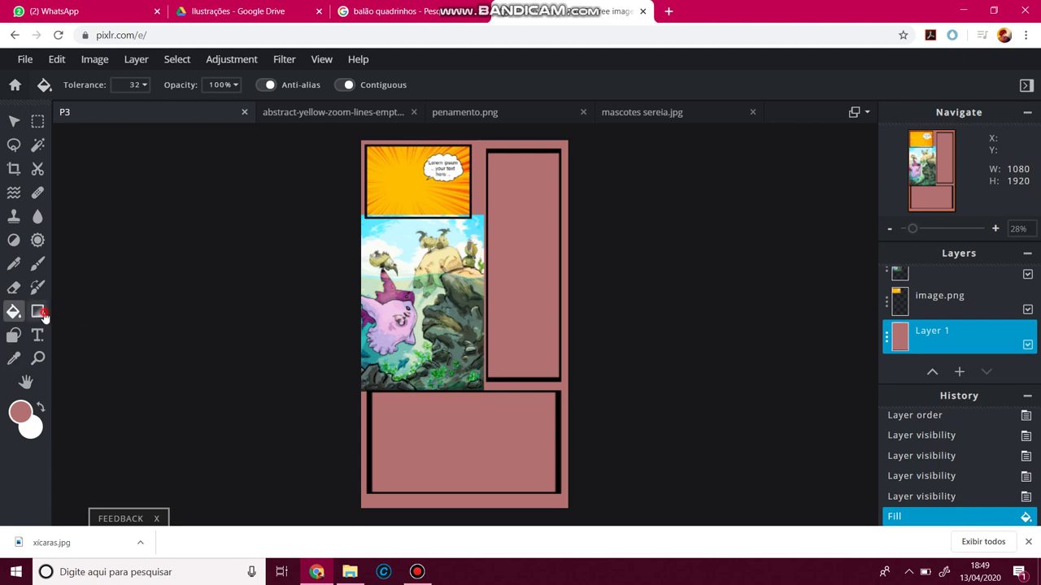
drag(520, 225, 416, 444)
drag(518, 175, 460, 368)
Move the illustration slightly inward from the page's edge so its upper edge meets the yellow panel, then deselect it.
key(v)
click(462, 347)
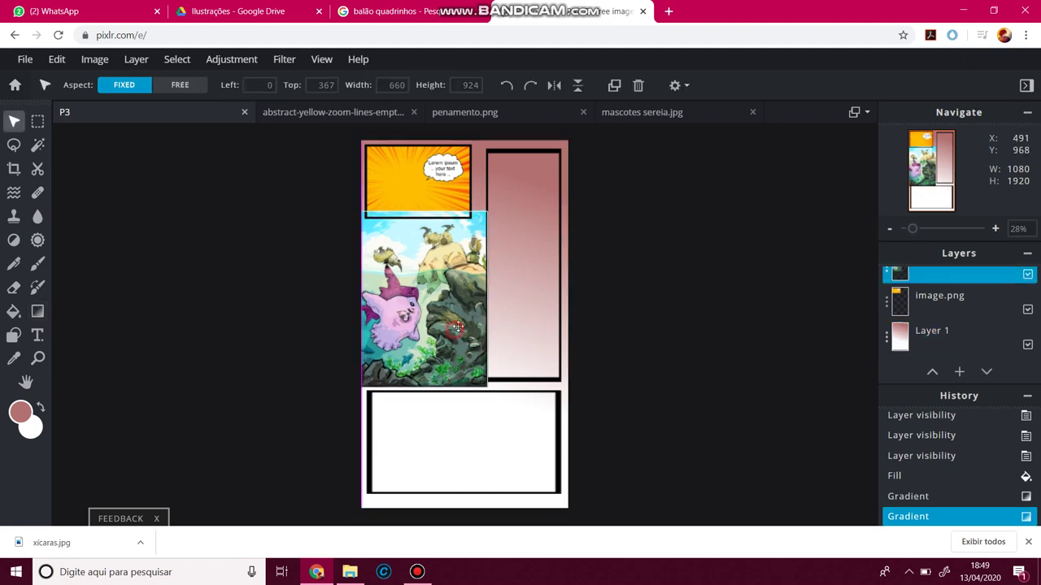
drag(459, 336, 461, 325)
click(596, 291)
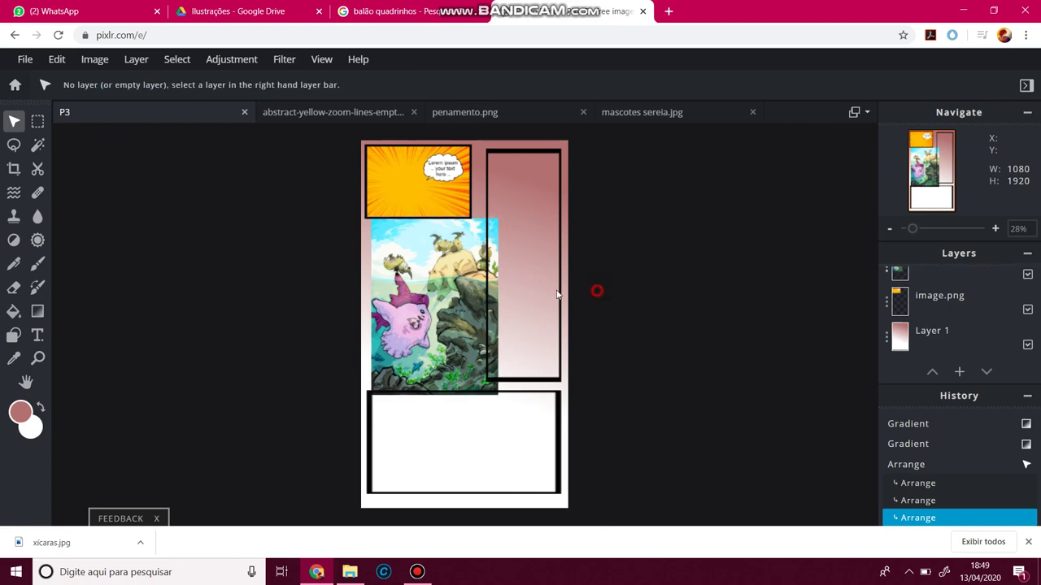
scroll(473, 293, up, 3)
scroll(474, 293, down, 4)
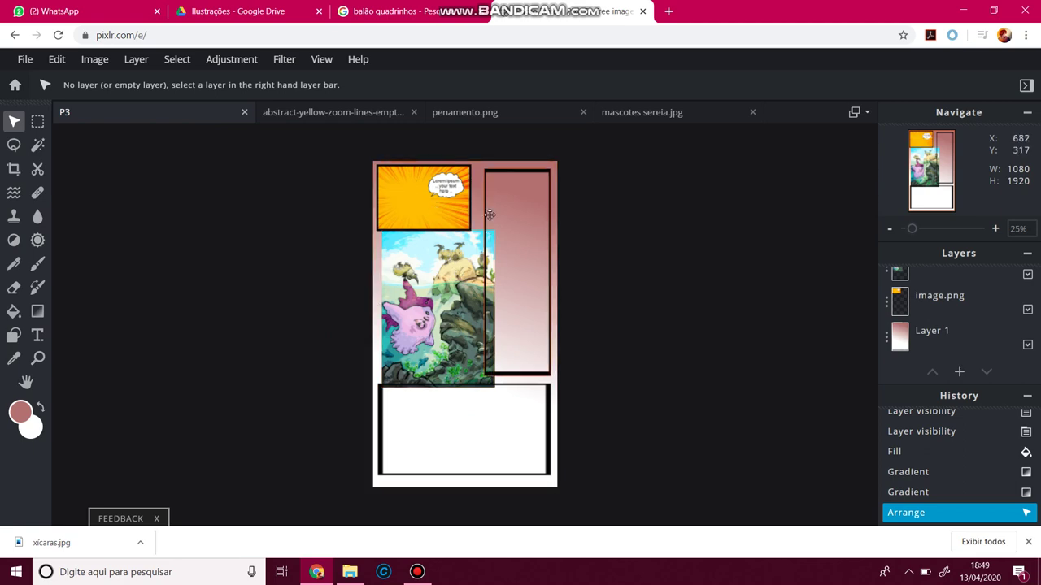
click(417, 571)
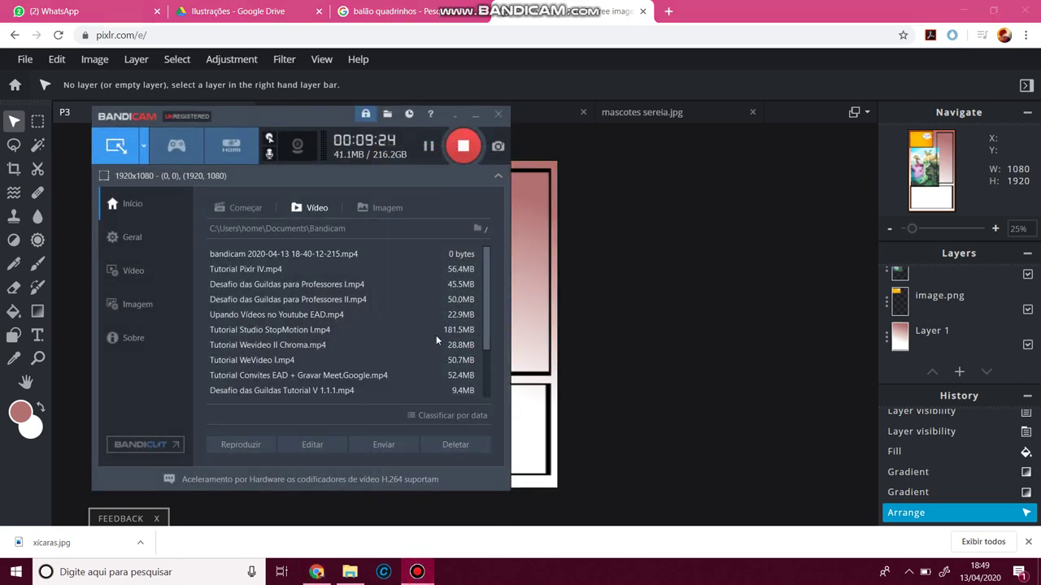